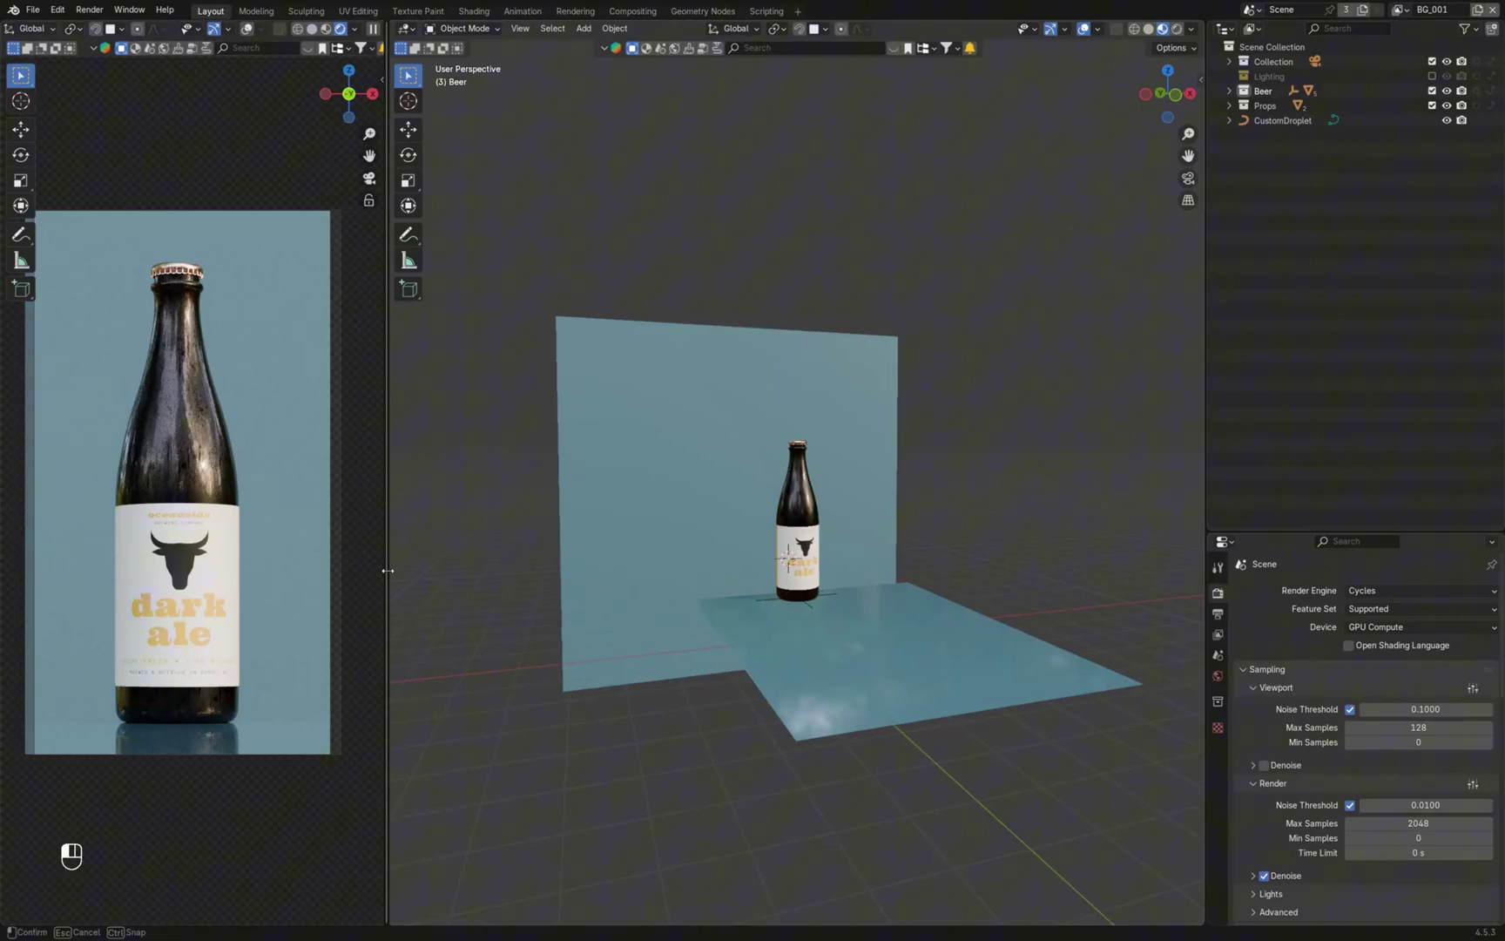
Enable Scene World lighting for the rendered camera viewport
scroll(273, 552, up, 2)
shift+middle_drag(262, 541, 272, 545)
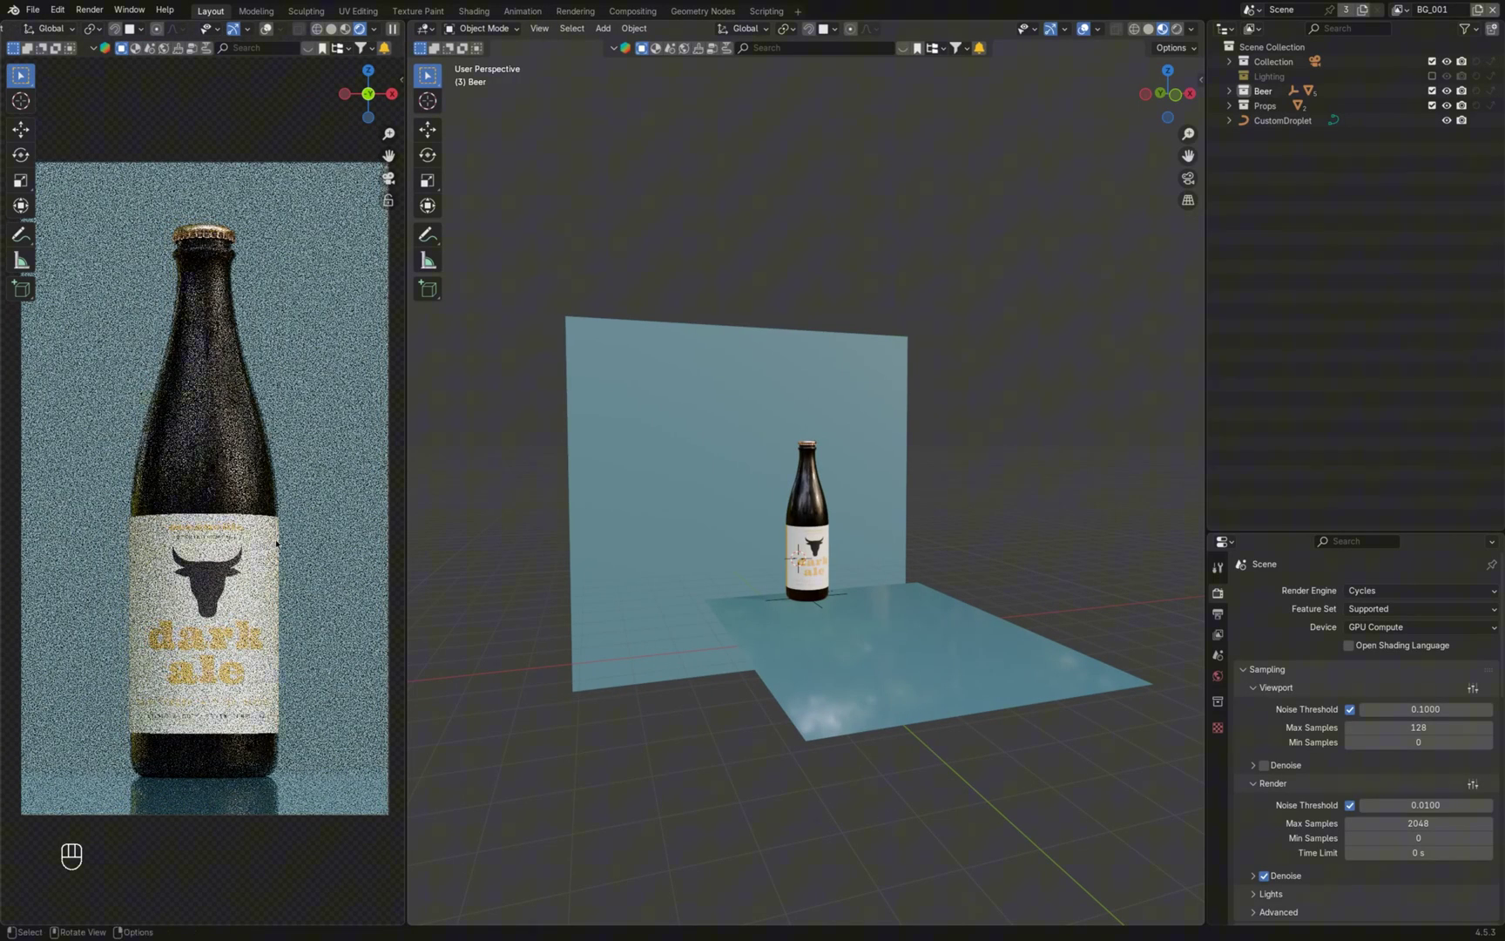
click(372, 29)
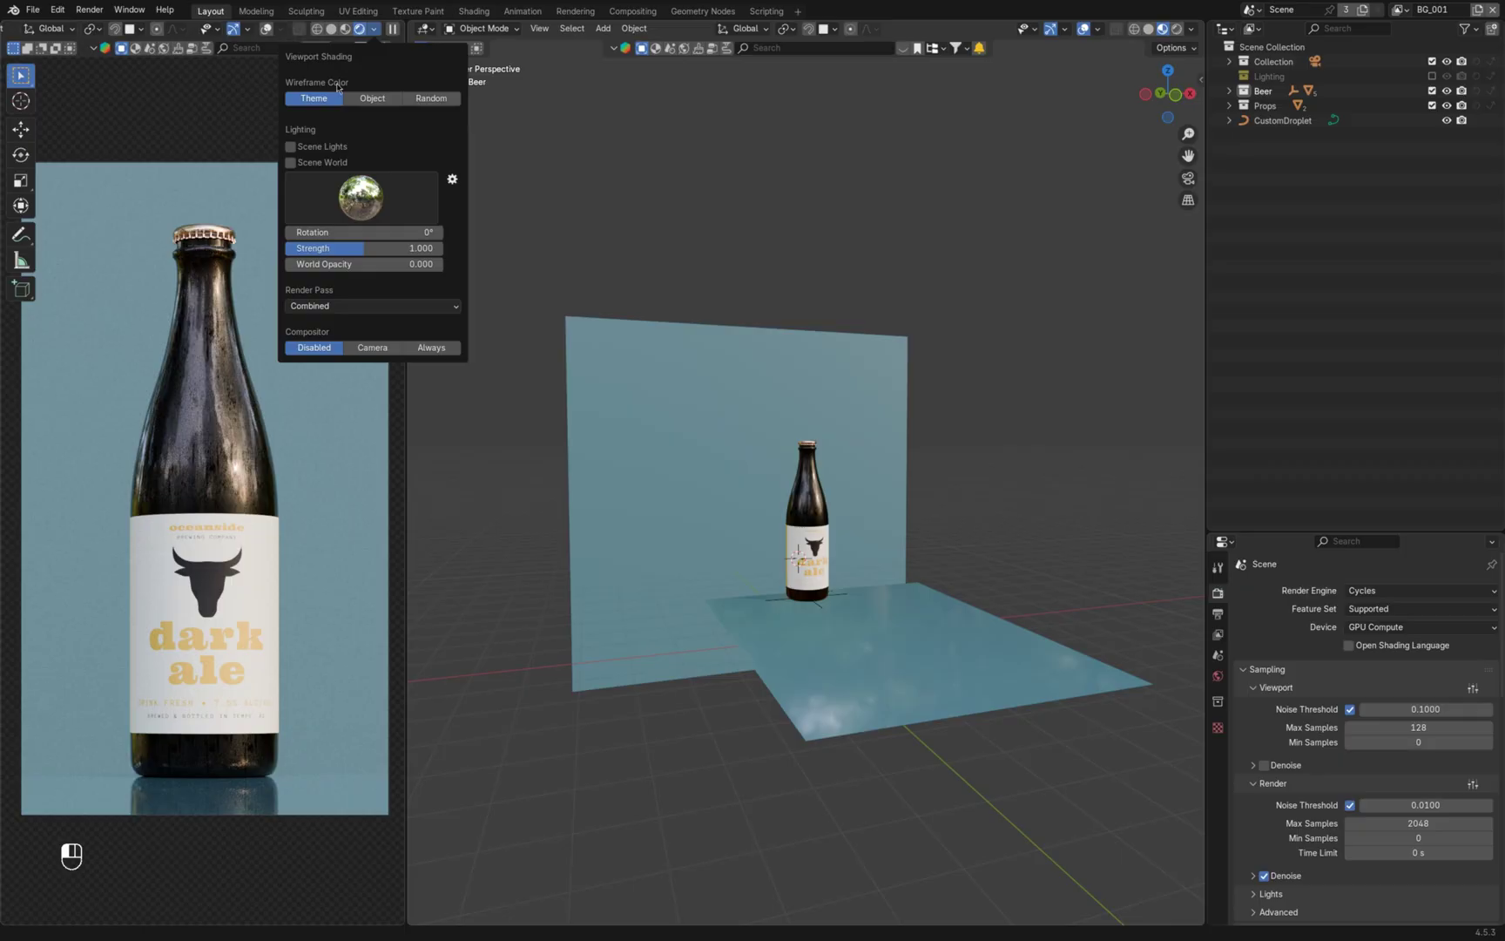
click(291, 163)
Add an area light at the bottle and stretch it along global Y into a long strip
middle_drag(670, 614, 703, 632)
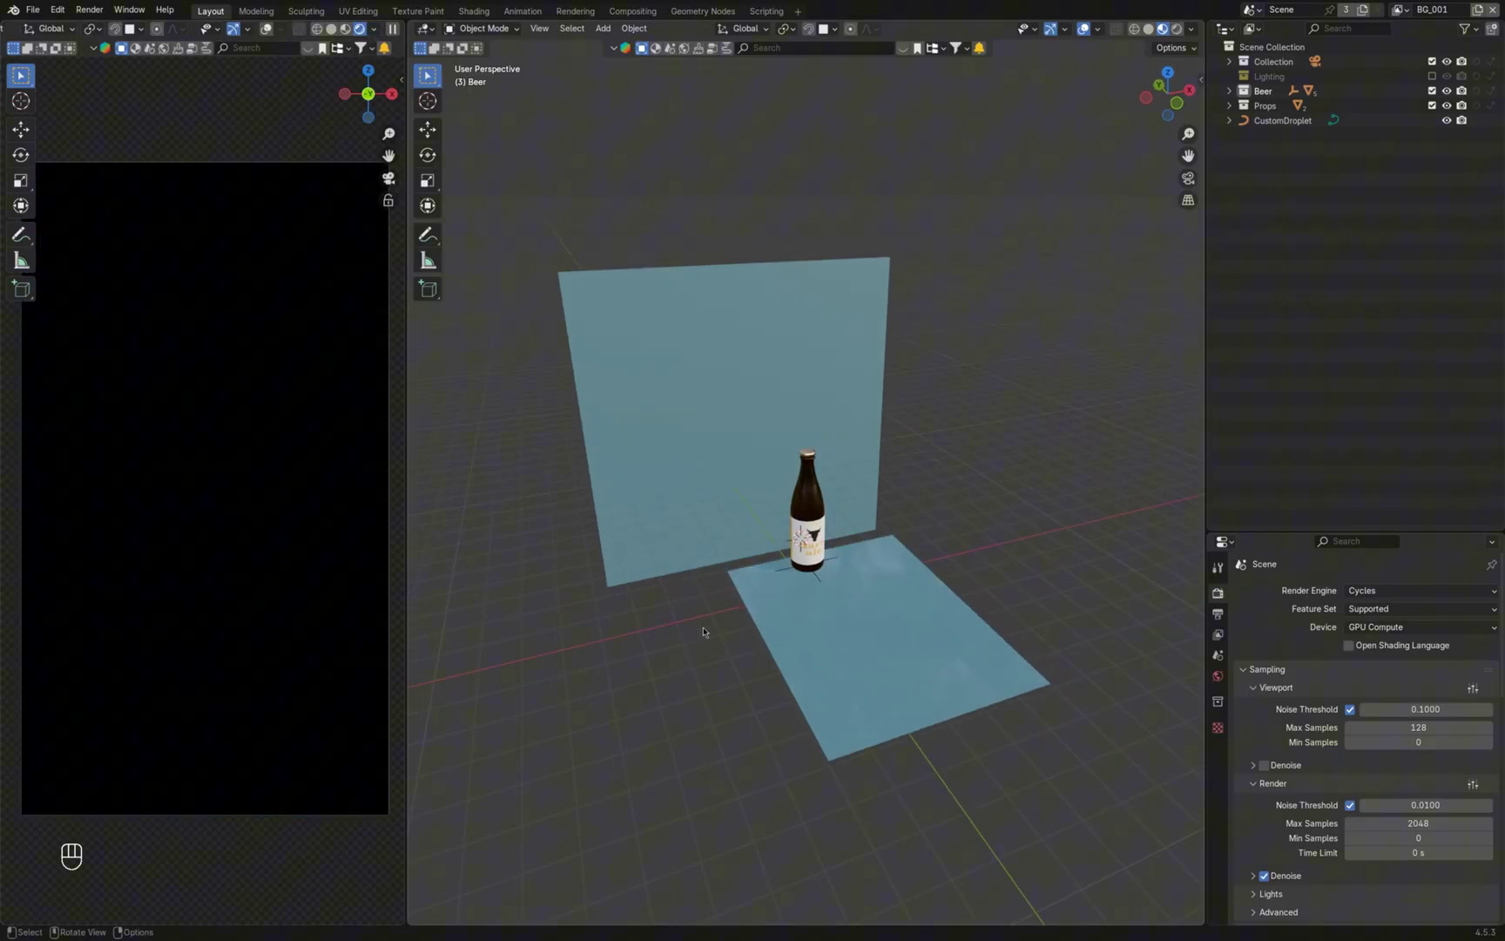
key(shift+a)
mouse_move(706, 629)
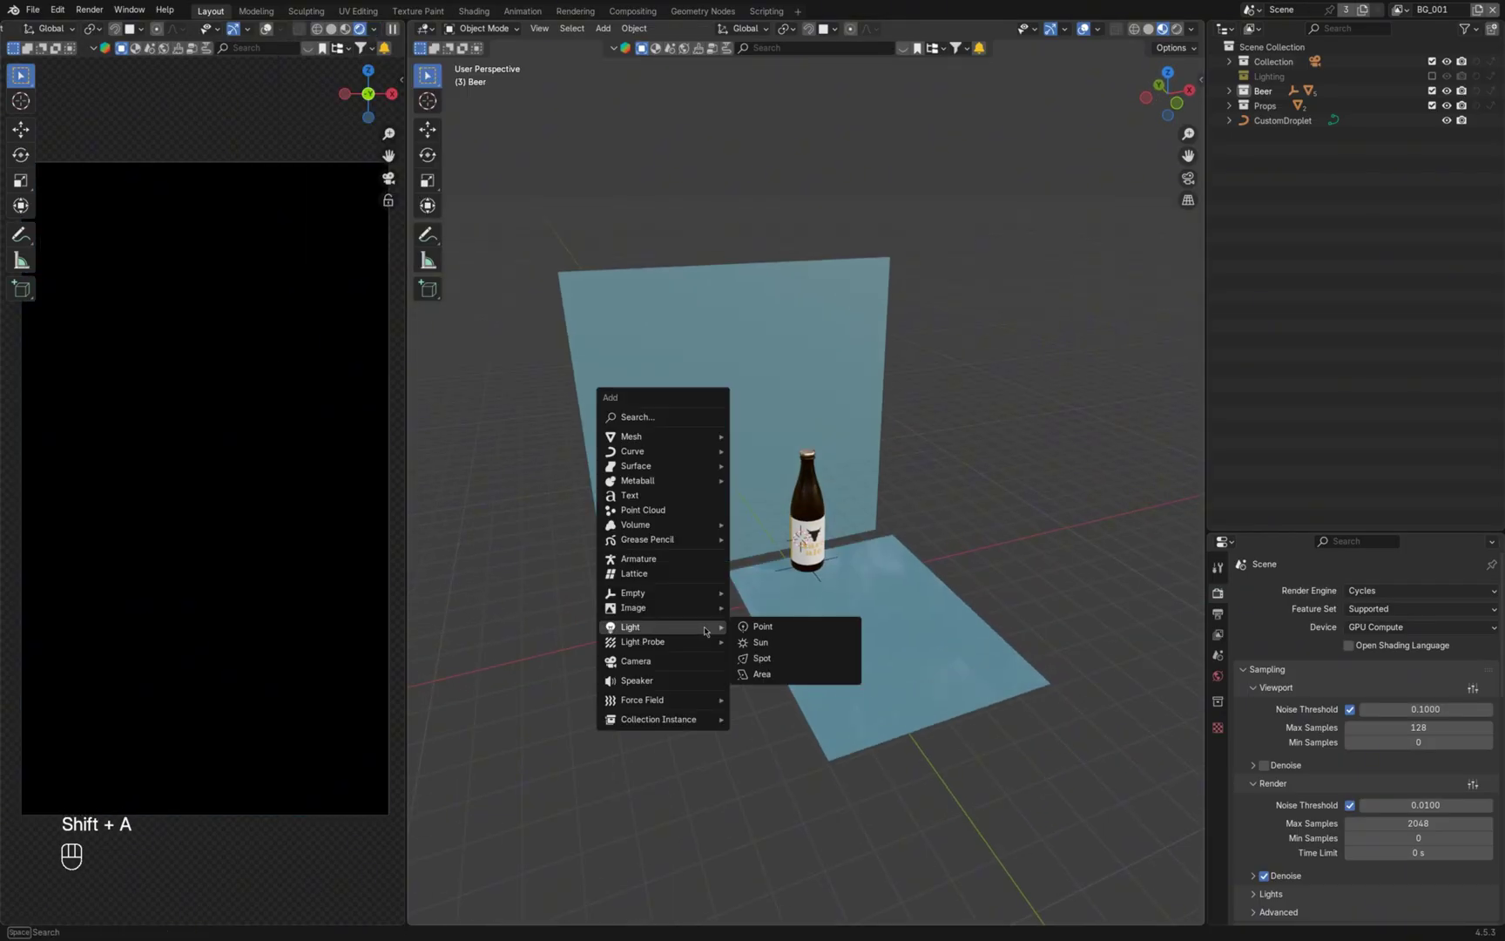
click(762, 674)
middle_drag(810, 558, 843, 554)
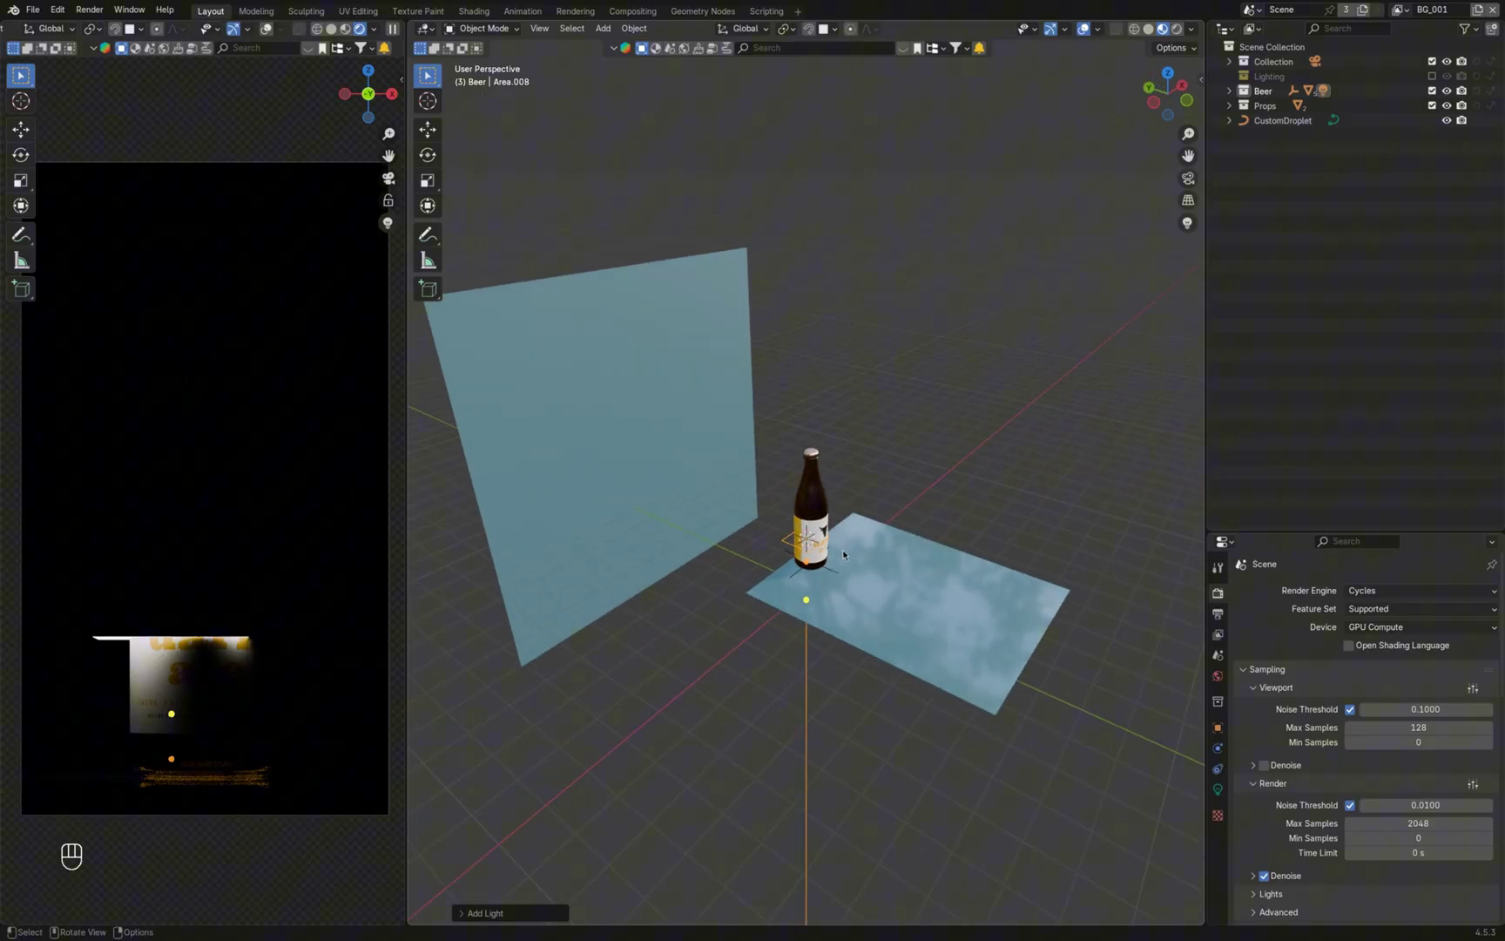
key(s)
key(y)
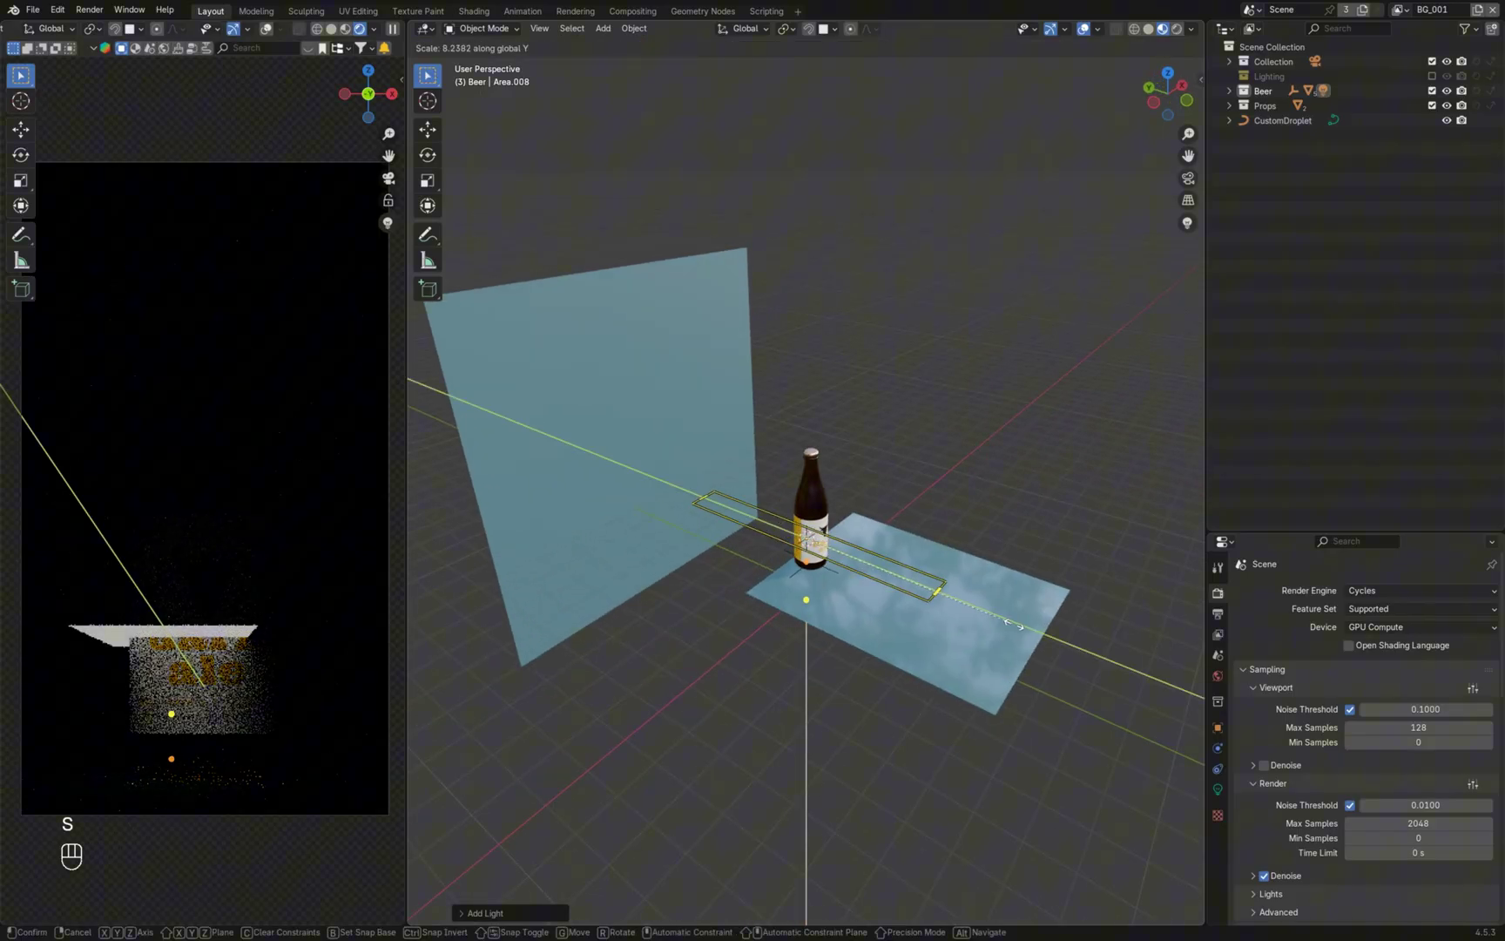
click(965, 579)
Stand the strip light upright by rotating it 90° about X, and place it behind the bottle's right side, angled inward
key(r)
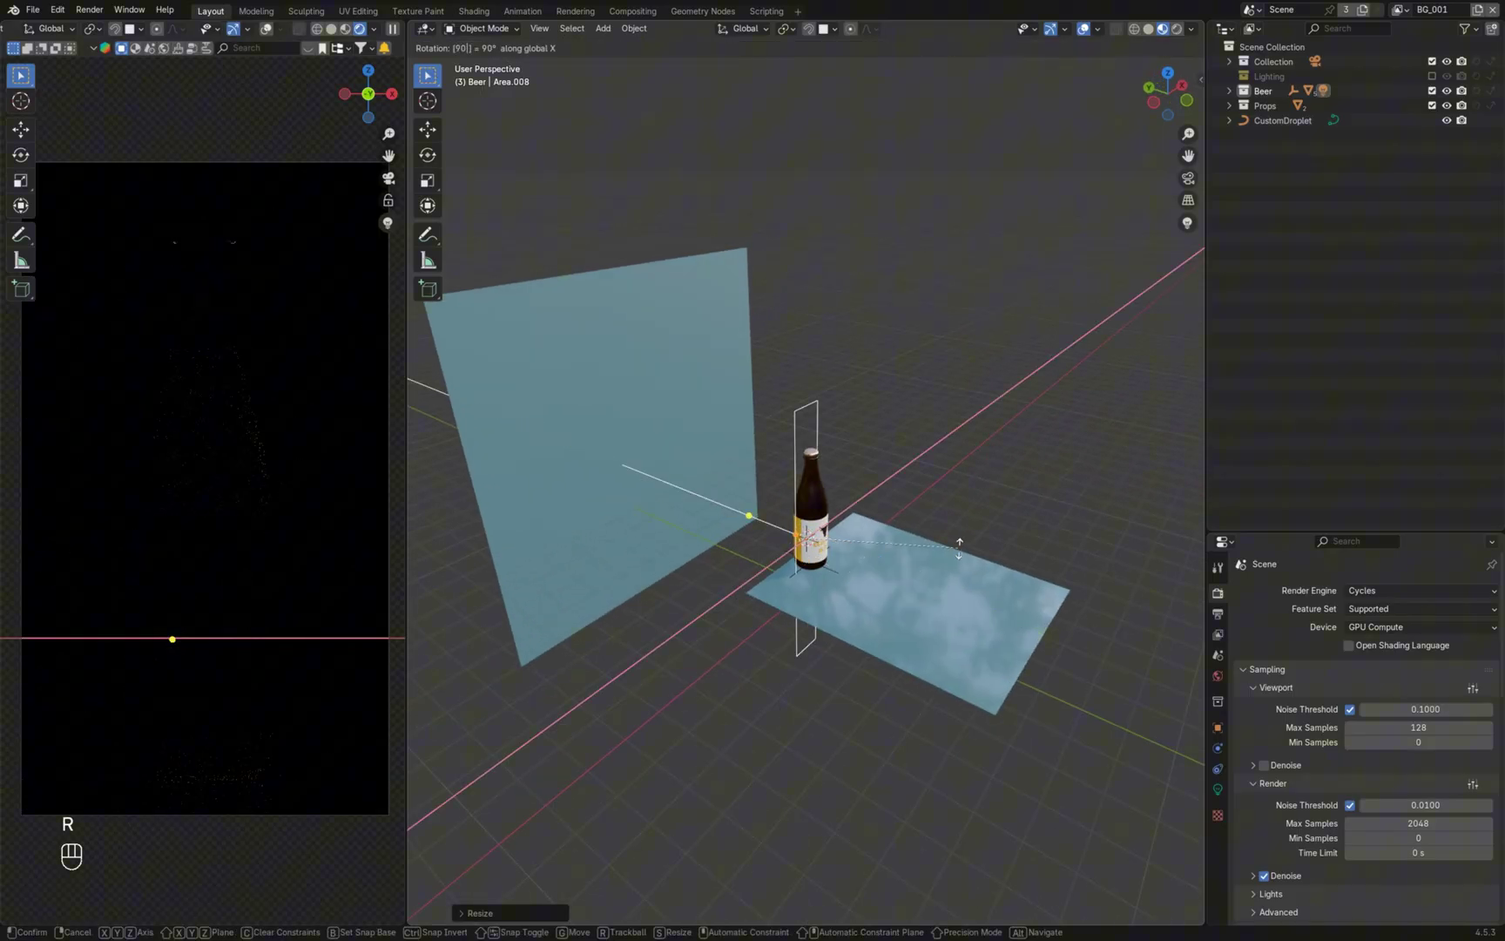
click(959, 553)
key(KP_7)
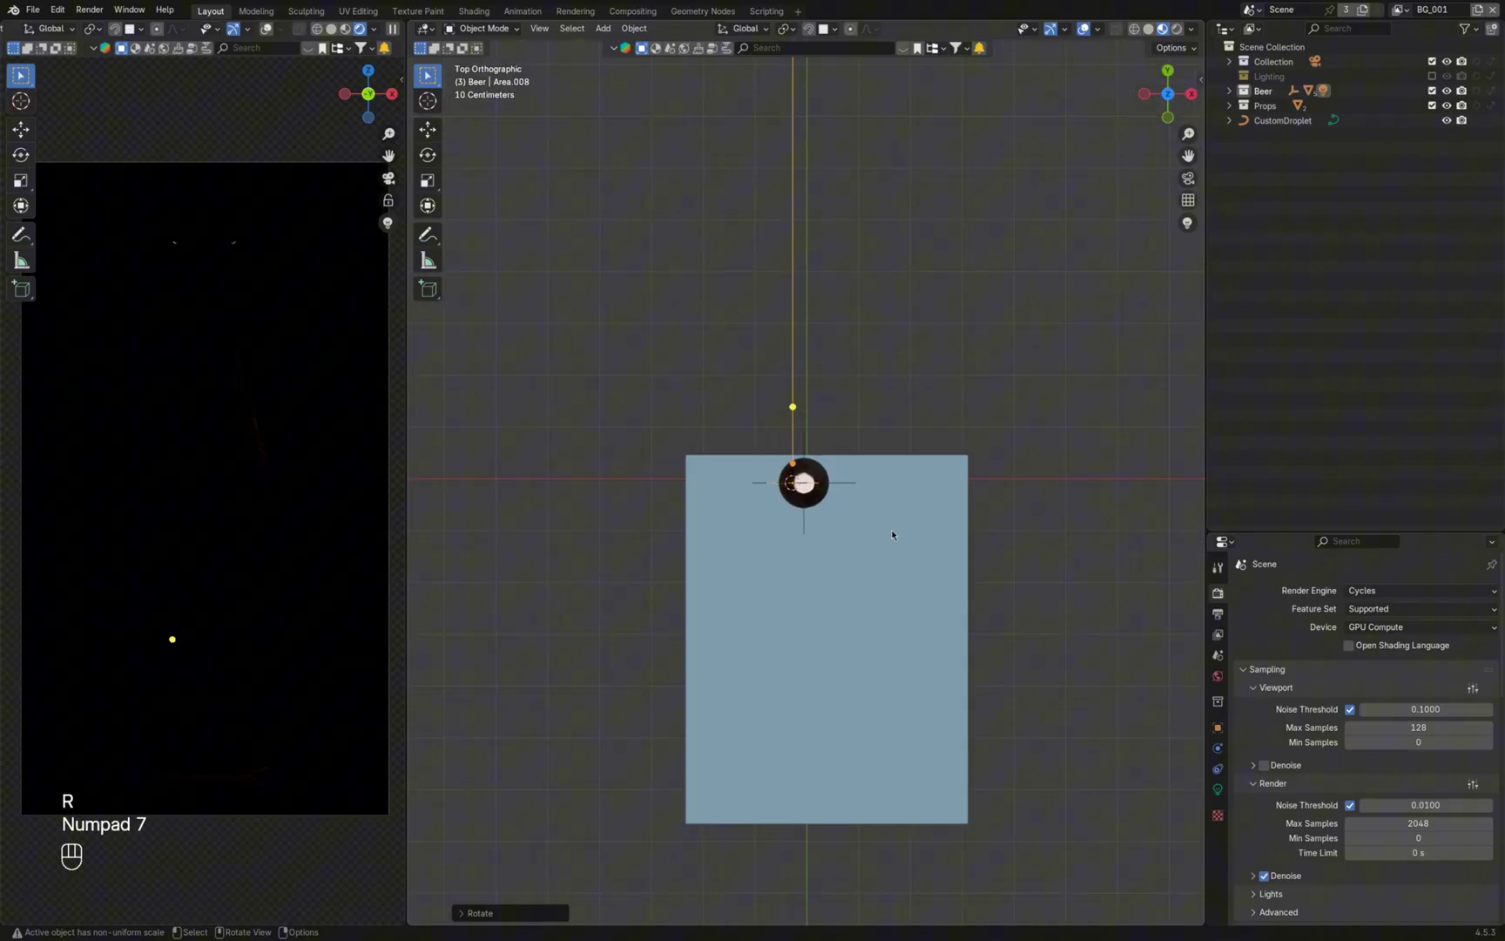
key(g)
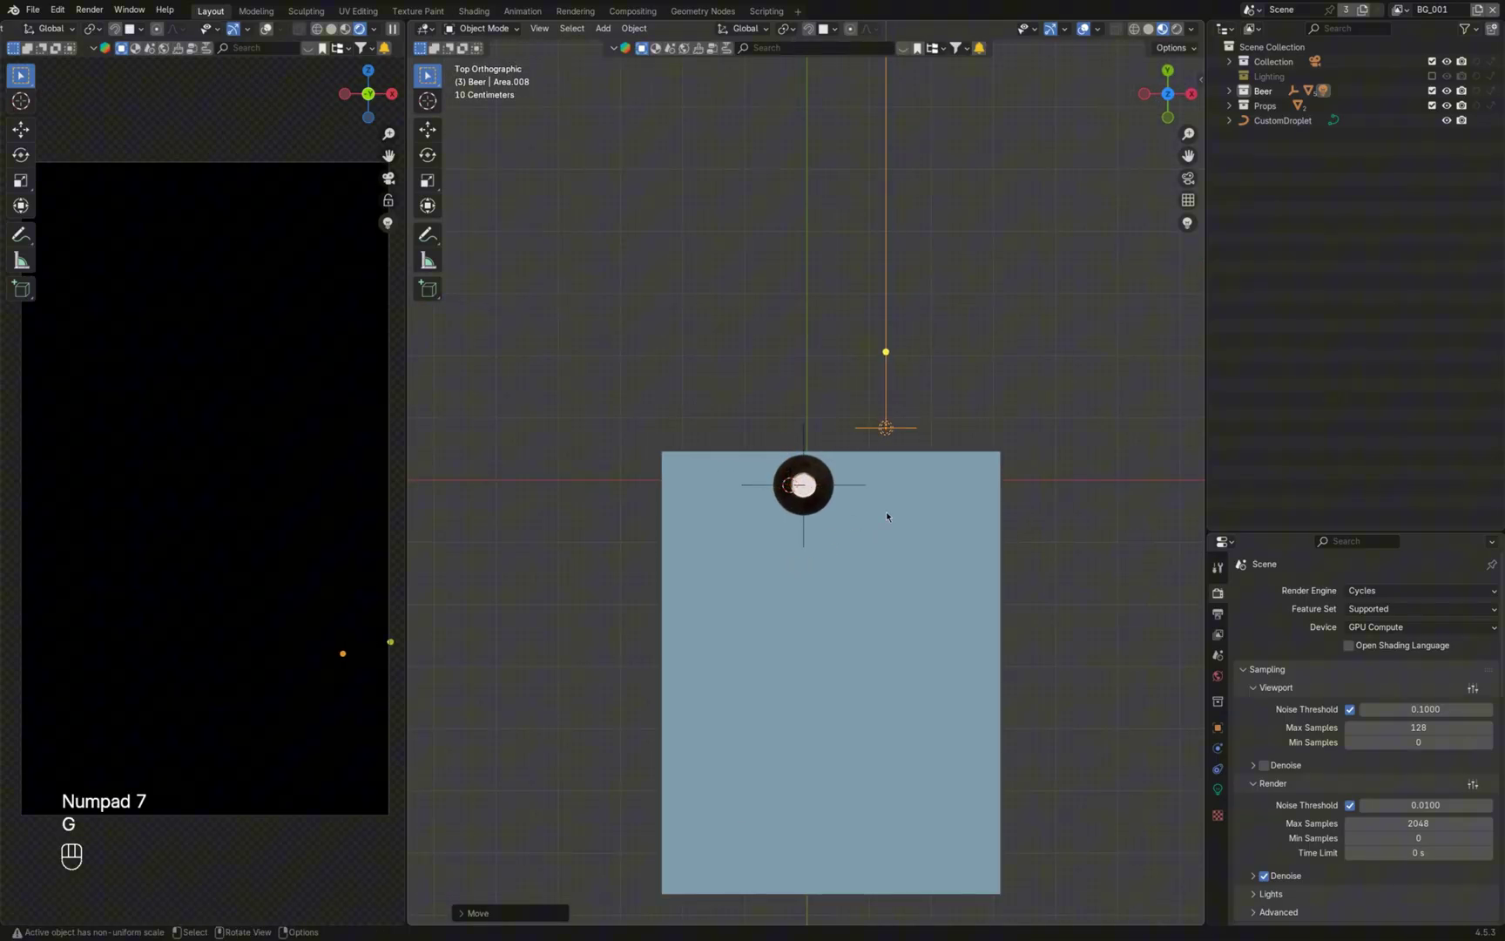
click(889, 516)
key(r)
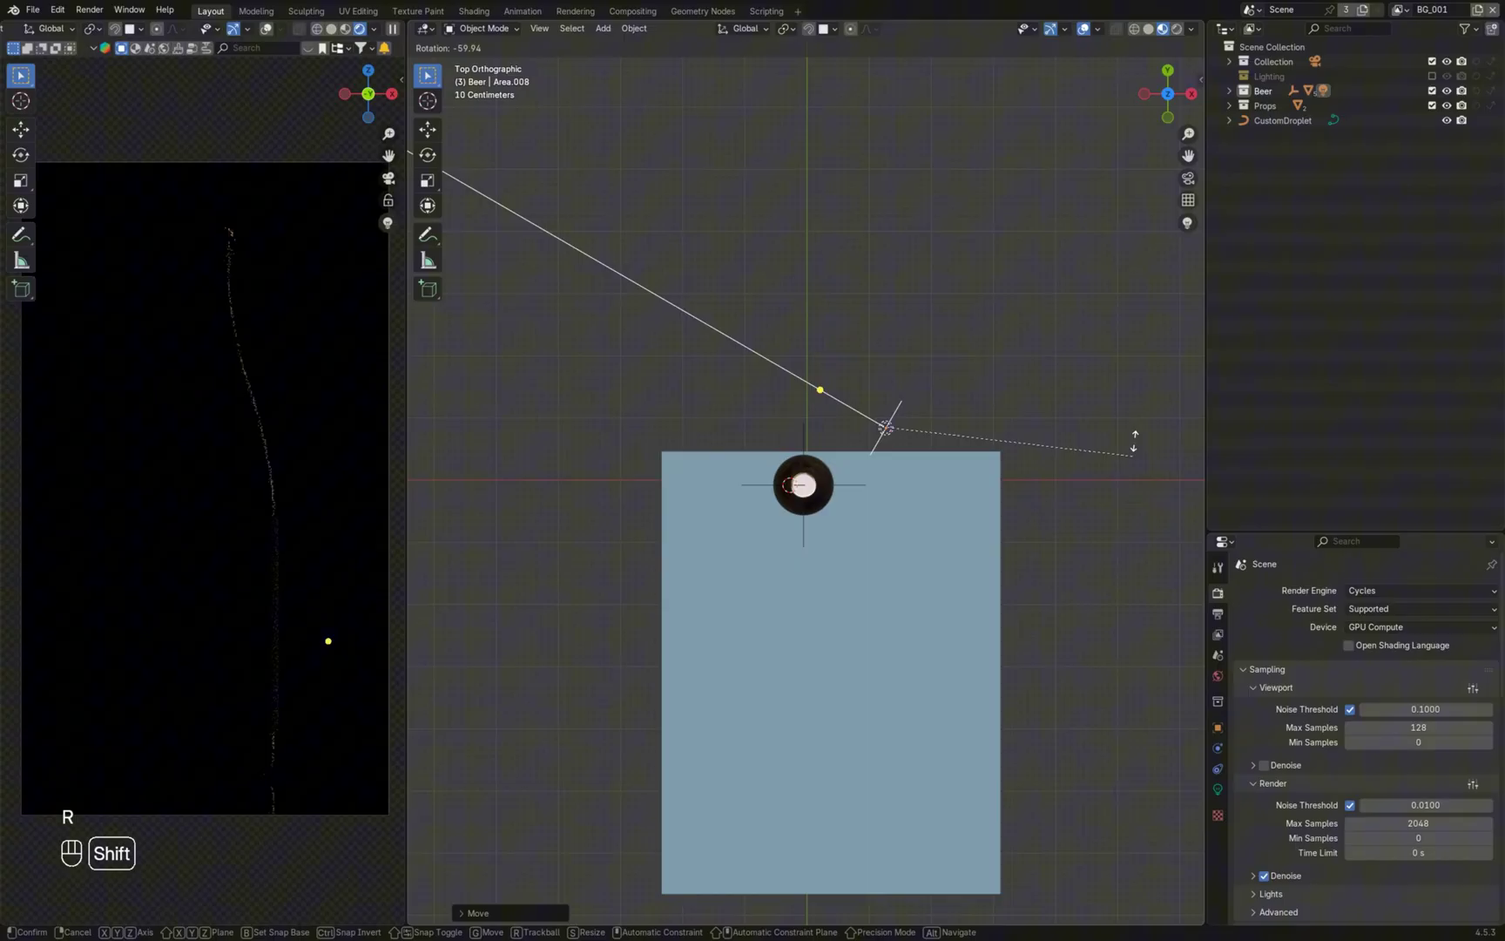
click(846, 401)
Adjust the strip light's Z rotation and its X and Y position for a thin rim highlight along the bottle's right edge
key(g)
key(r)
key(z)
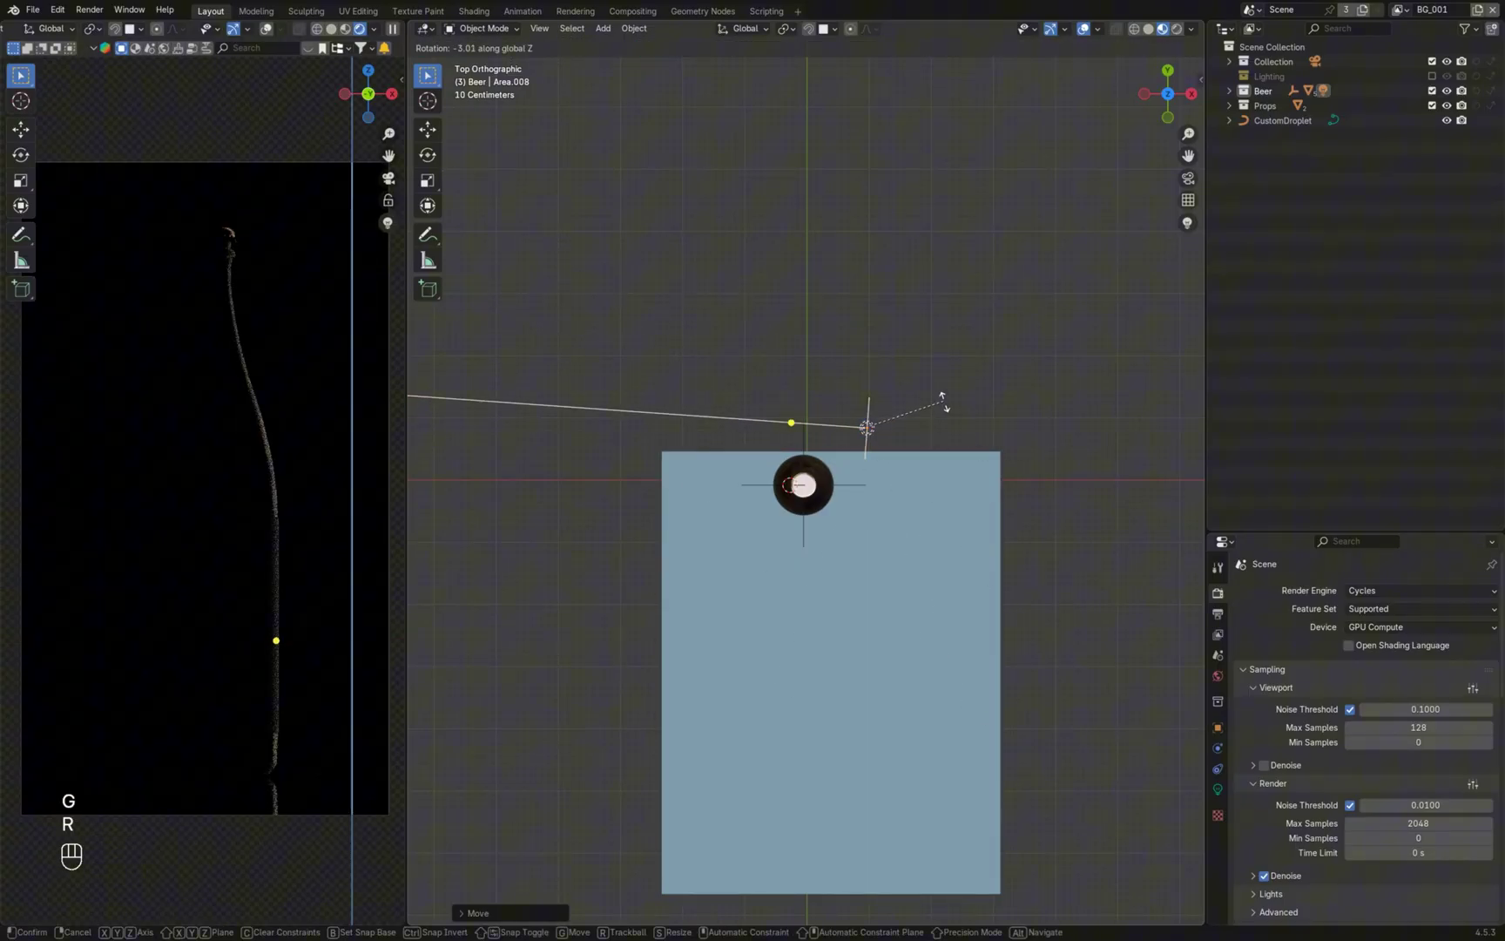
click(945, 416)
key(g)
key(x)
click(938, 416)
key(g)
key(y)
click(936, 414)
Duplicate the strip light along X behind the bottle's left side and rotate the copy to mirror the original for a matching rim highlight
key(shift+d)
key(x)
click(814, 409)
key(r)
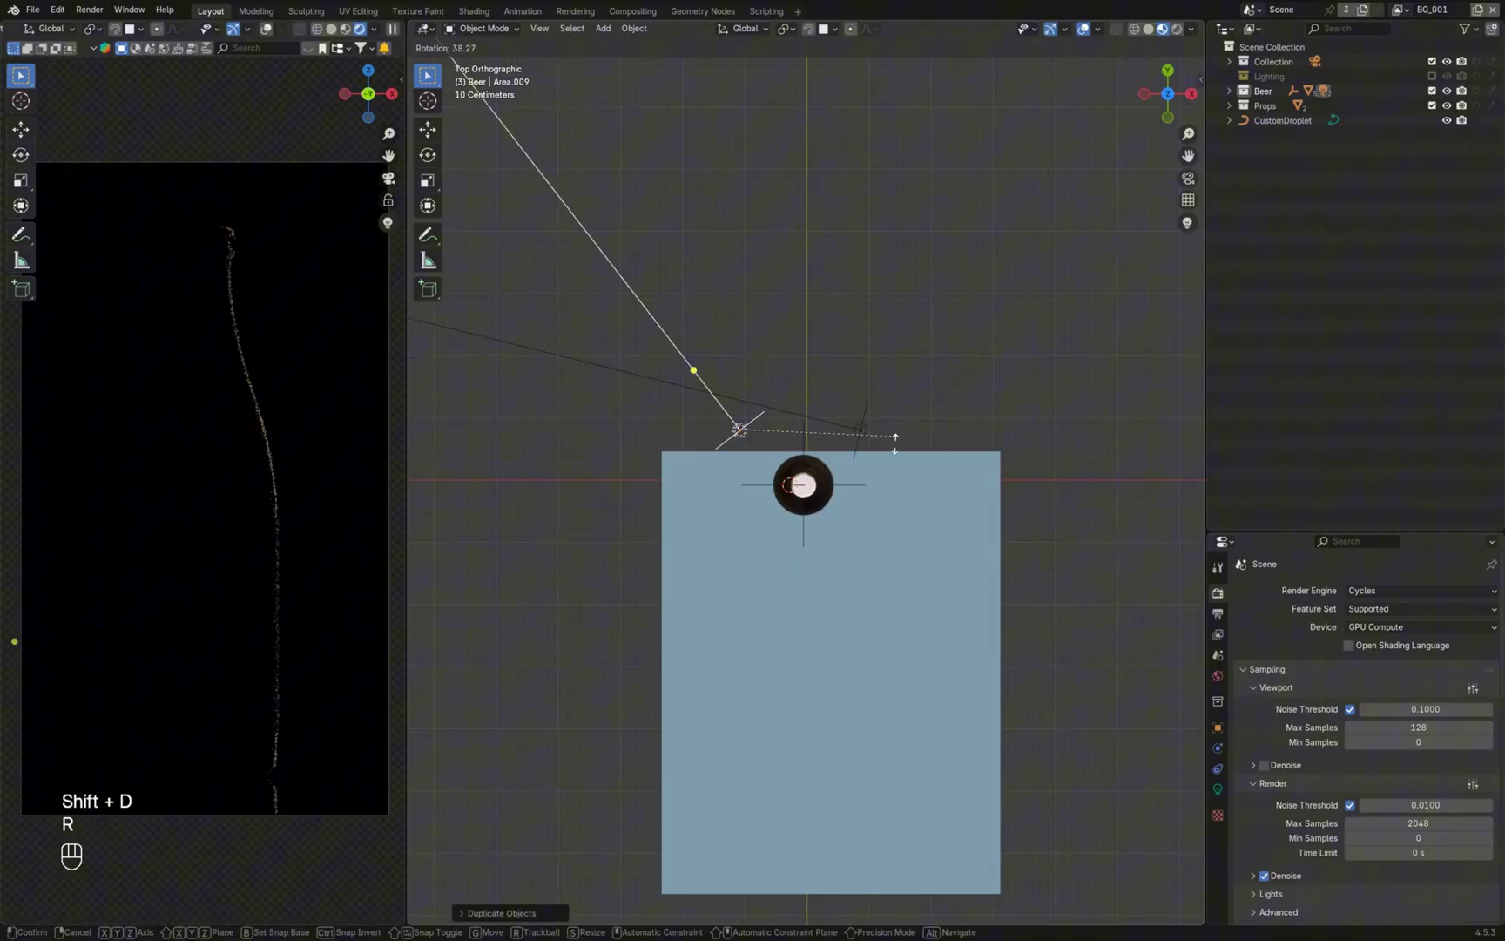
click(682, 547)
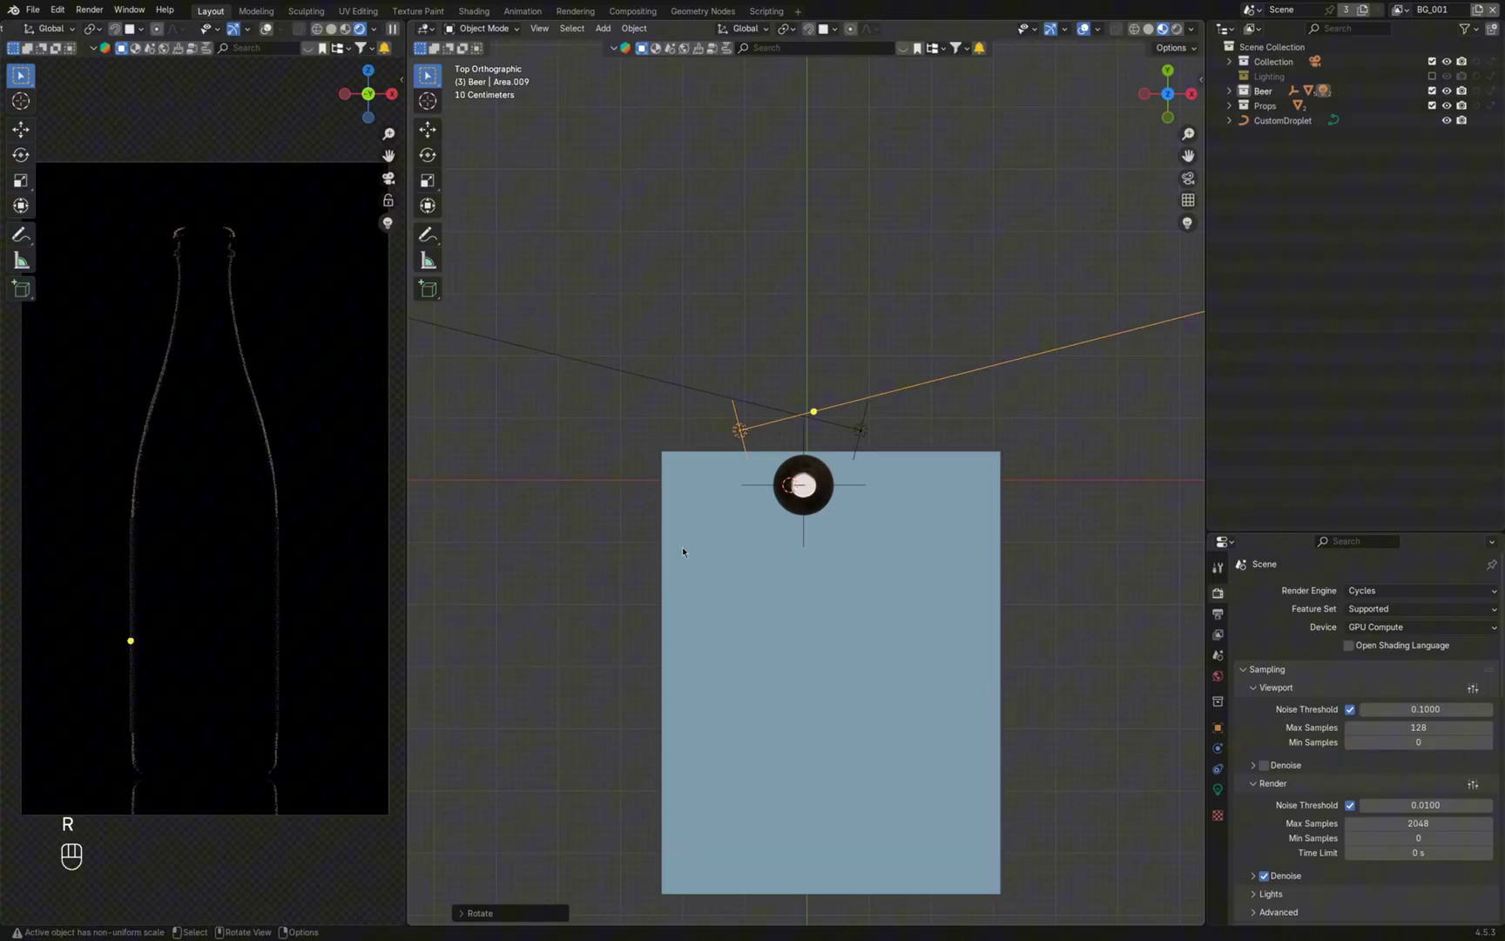
scroll(255, 623, up, 5)
shift+middle_drag(198, 377, 258, 452)
scroll(270, 464, down, 3)
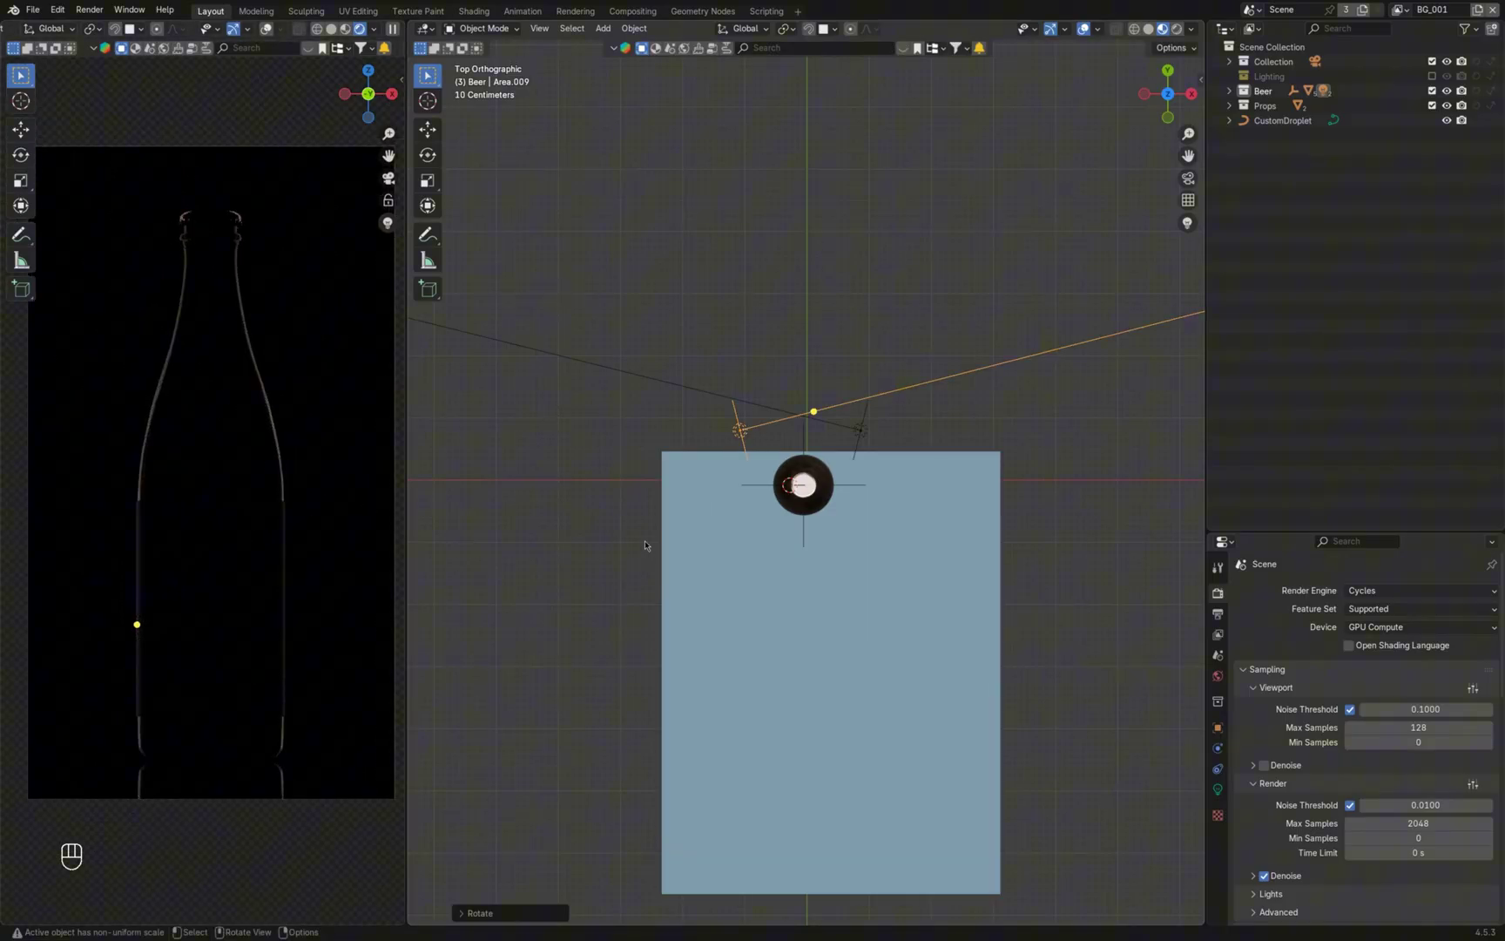
Add a Light Wrangler scrim area light targeting the bottle glass and position it behind the bottle
middle_drag(739, 611, 799, 464)
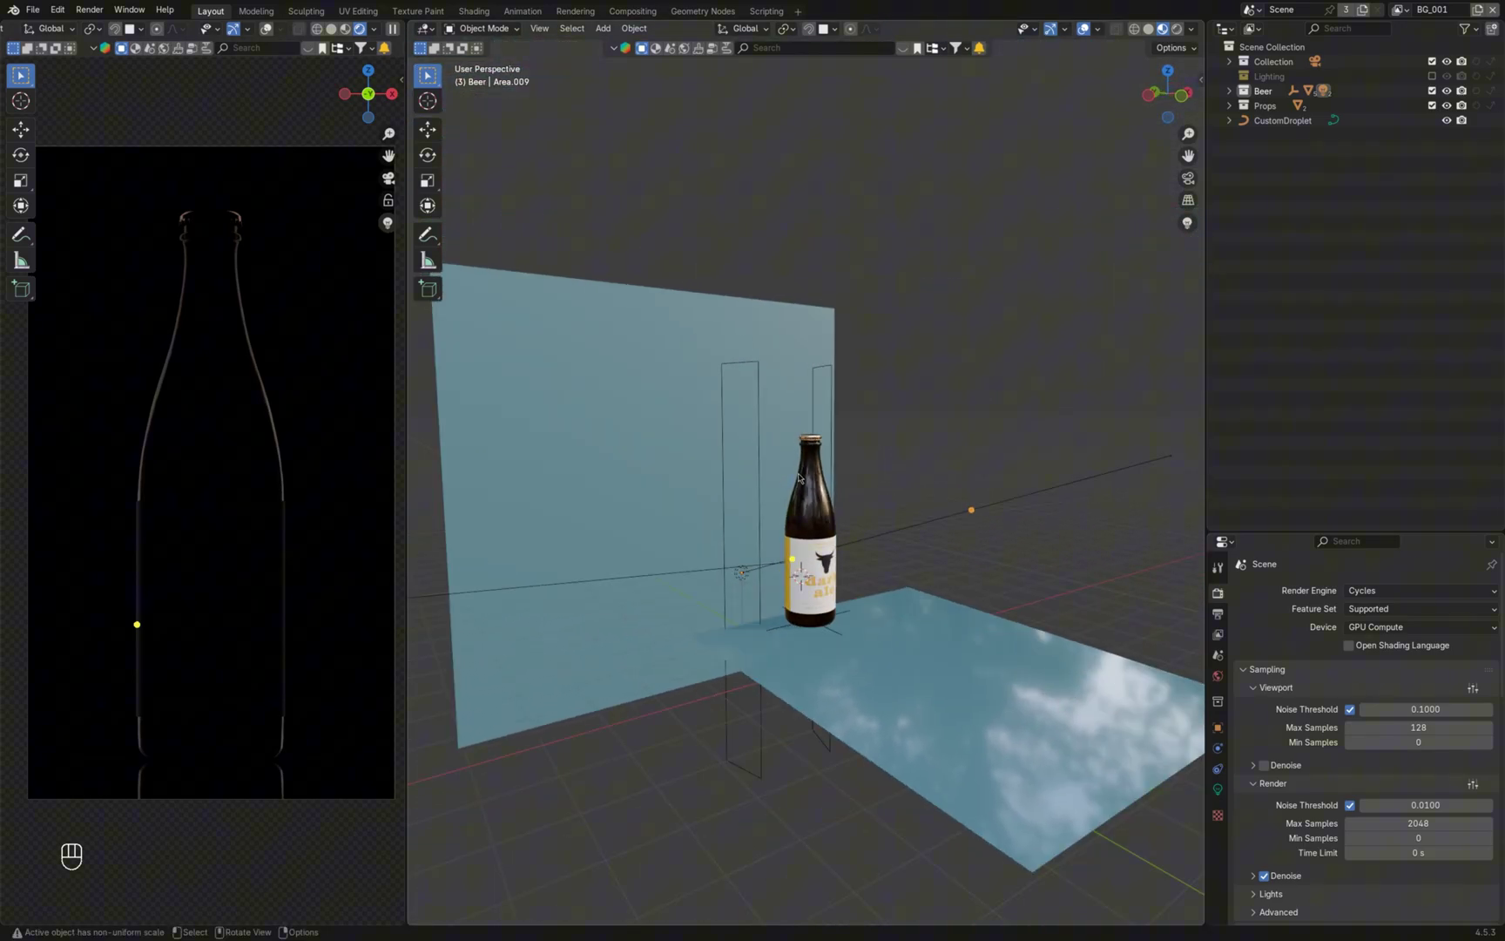
middle_drag(854, 549, 851, 590)
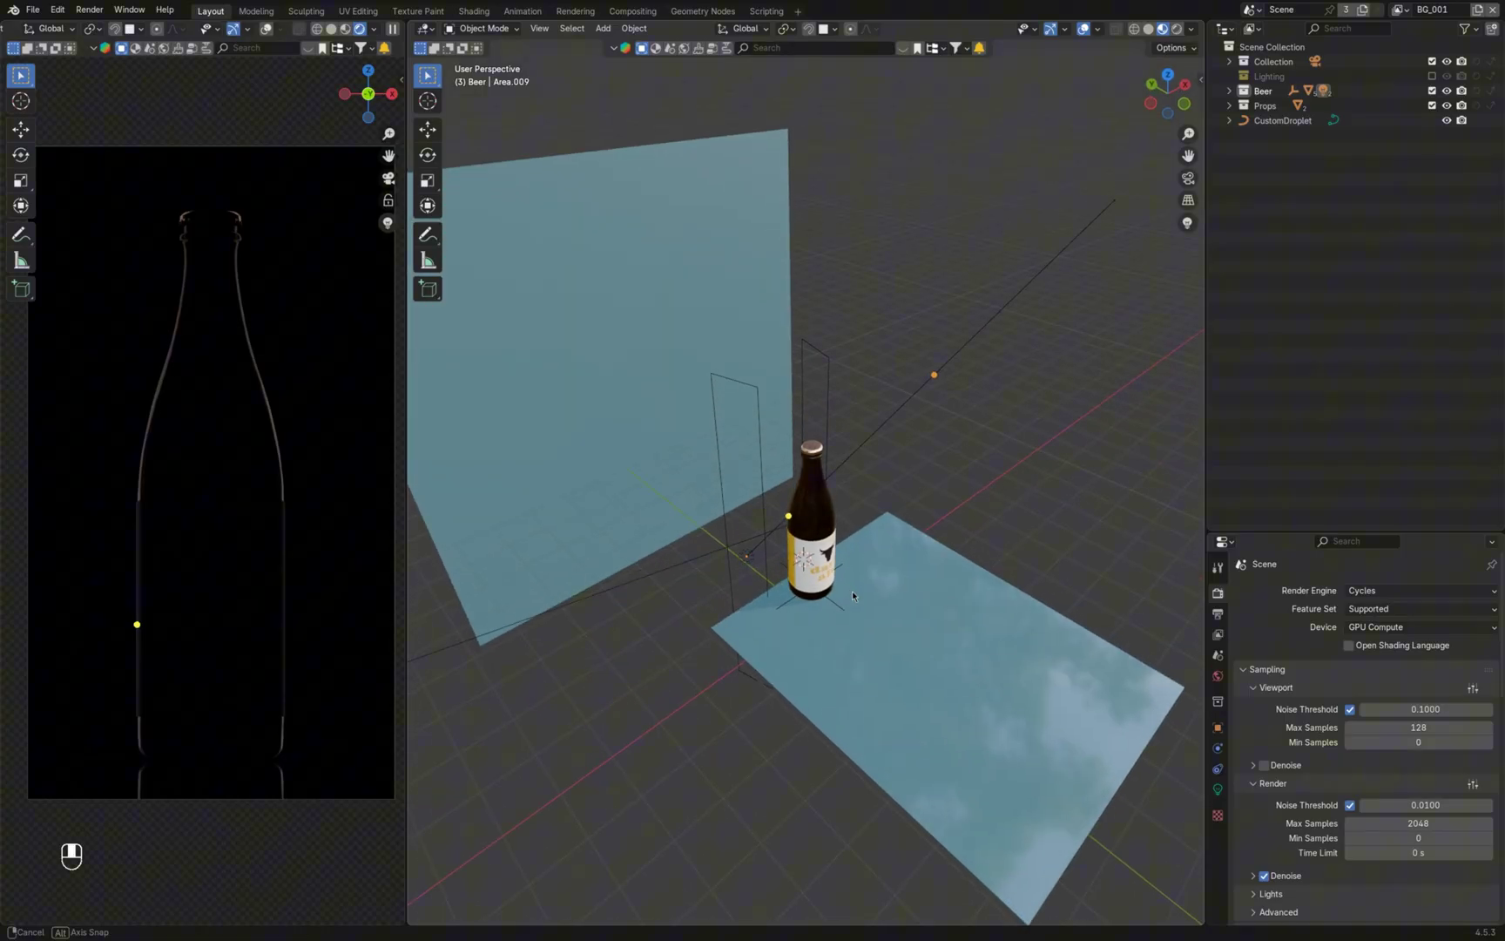
key(KP_1)
scroll(823, 533, up, 7)
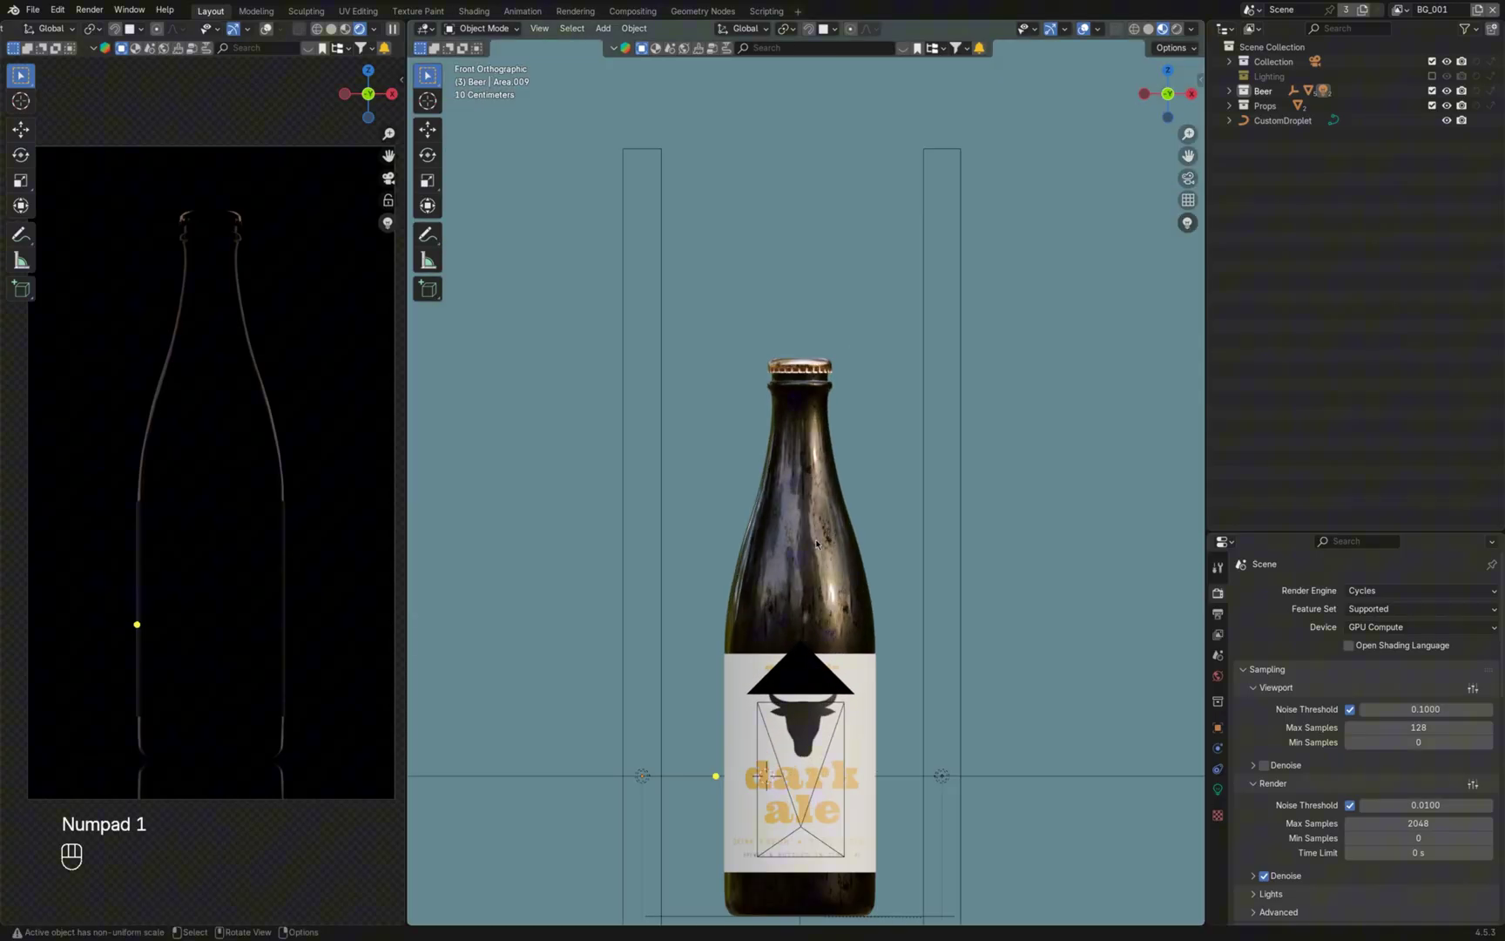
click(817, 544)
right_click(816, 544)
mouse_move(817, 544)
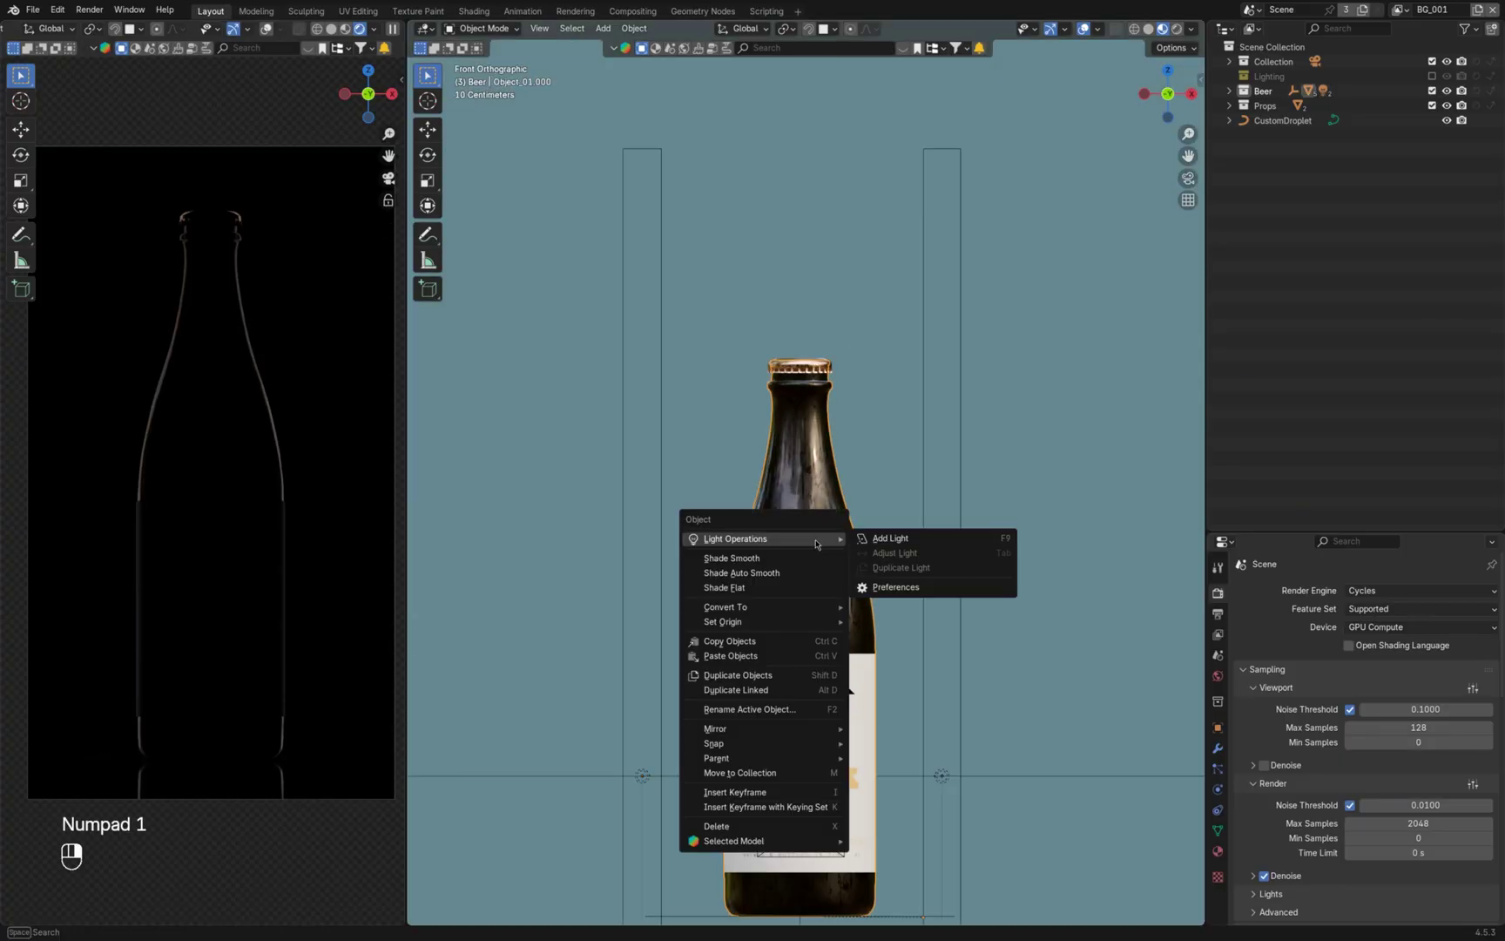
click(871, 540)
key(Tab)
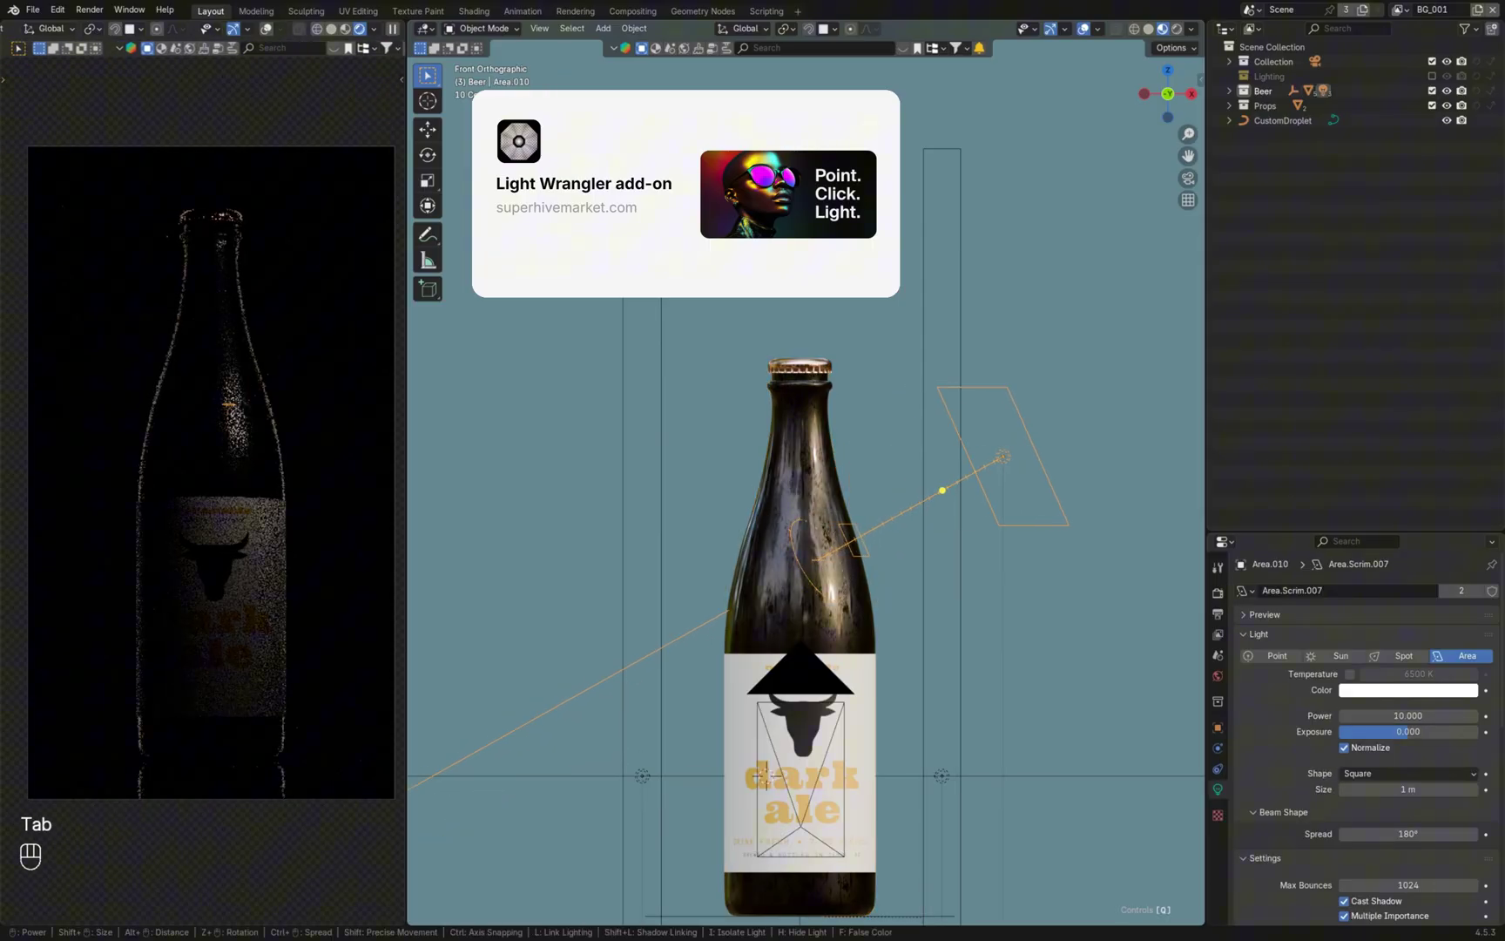
click(1096, 505)
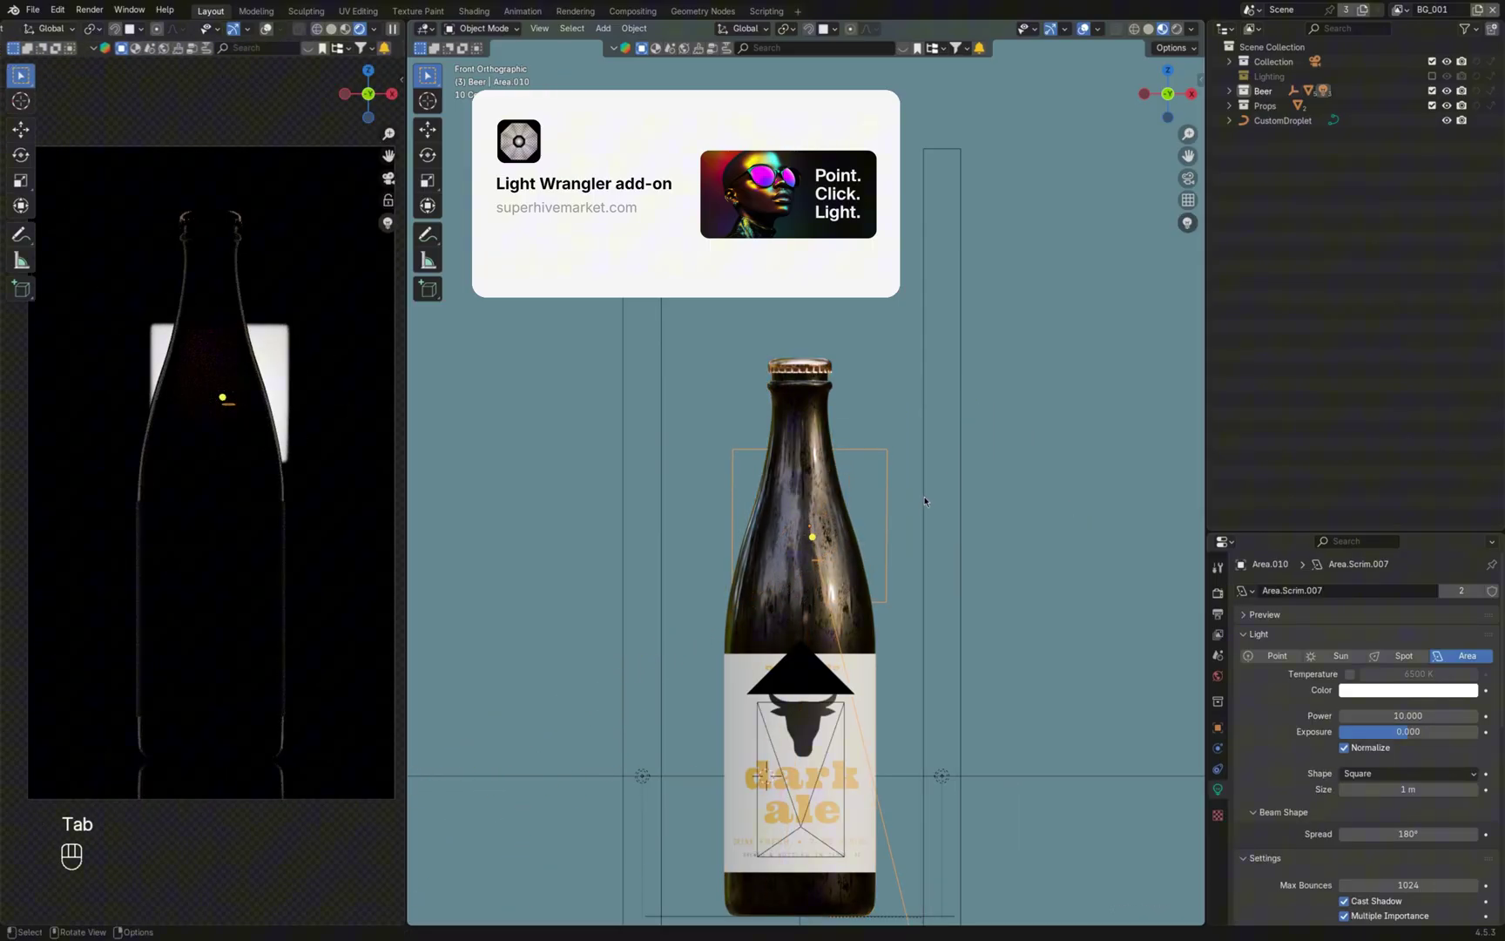
Stretch the scrim light vertically along its local Y axis so it spans well beyond the bottle's height
key(s)
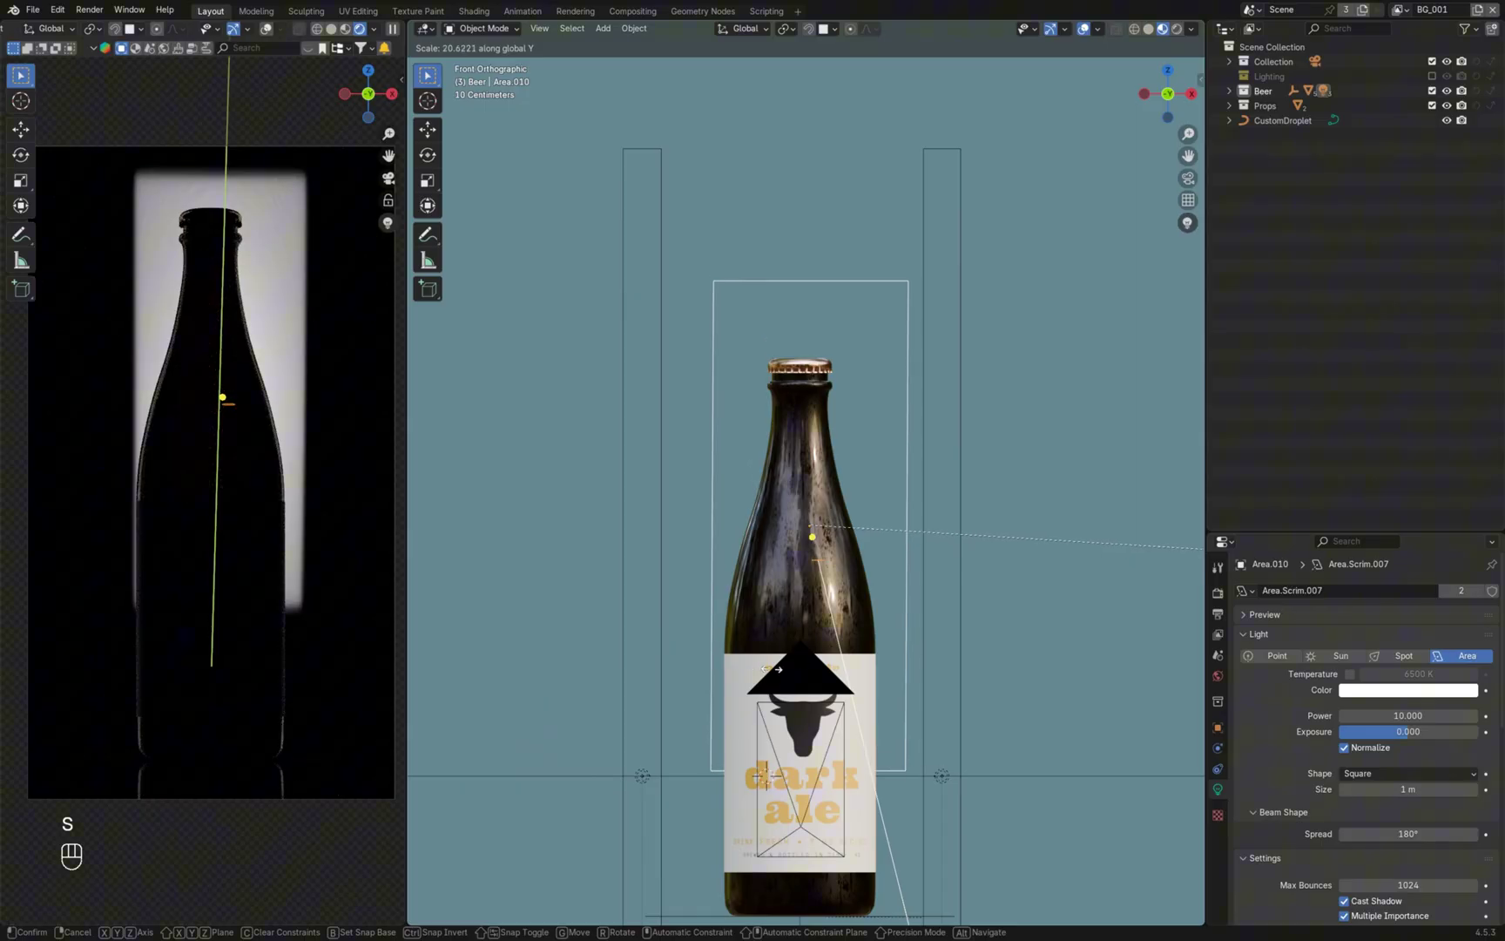
click(772, 669)
key(s)
key(y)
key(y)
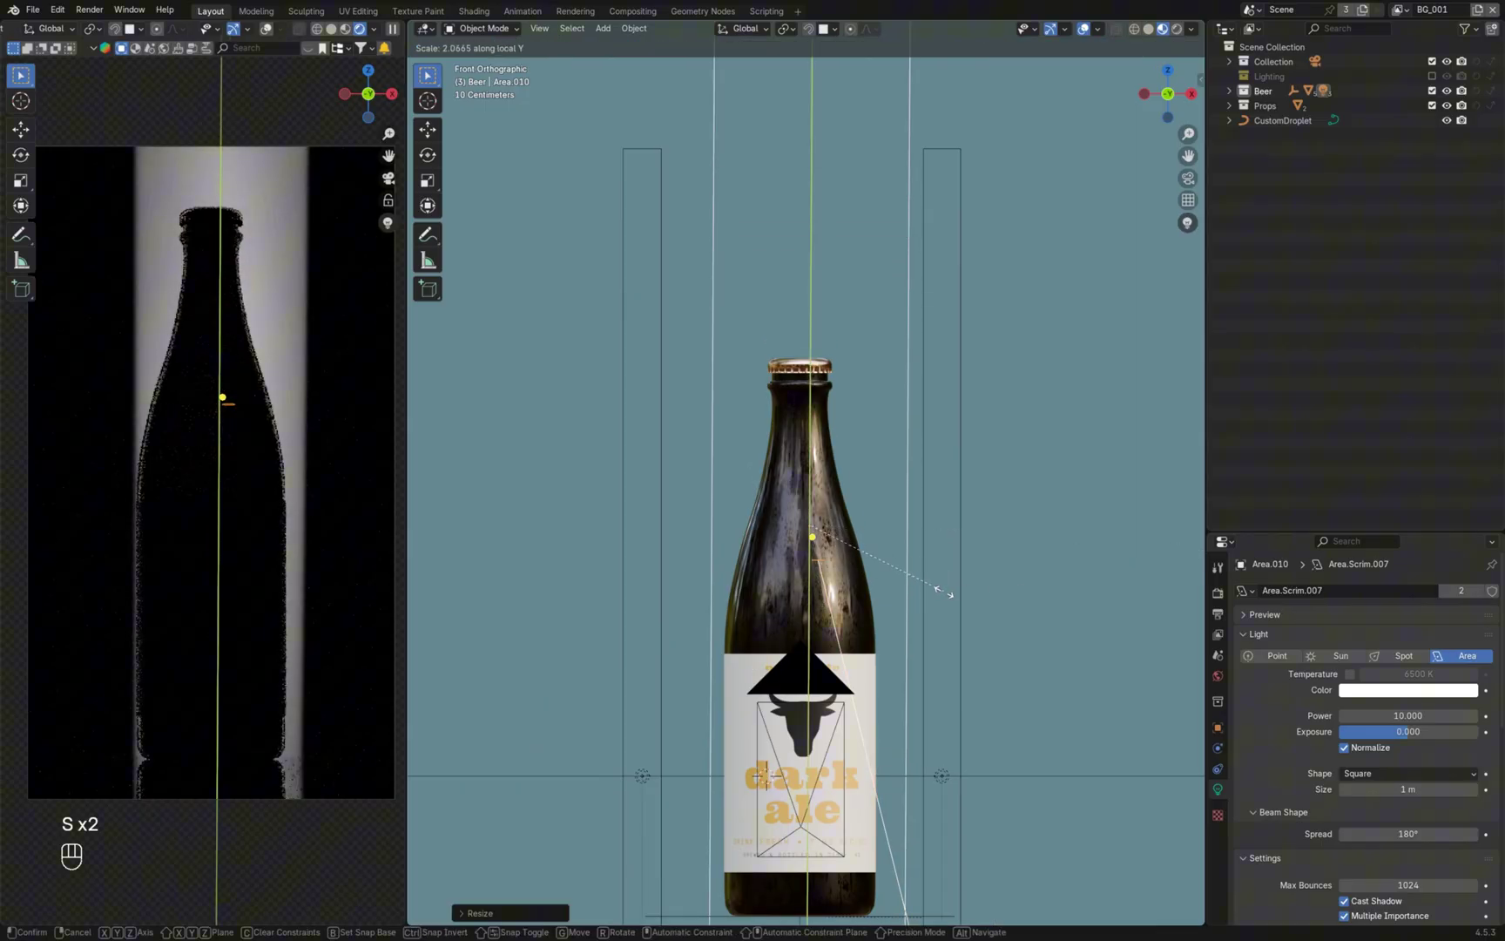
click(906, 592)
Lower the scrim light along the Z axis behind the bottle
scroll(904, 592, down, 4)
middle_drag(802, 623, 913, 646)
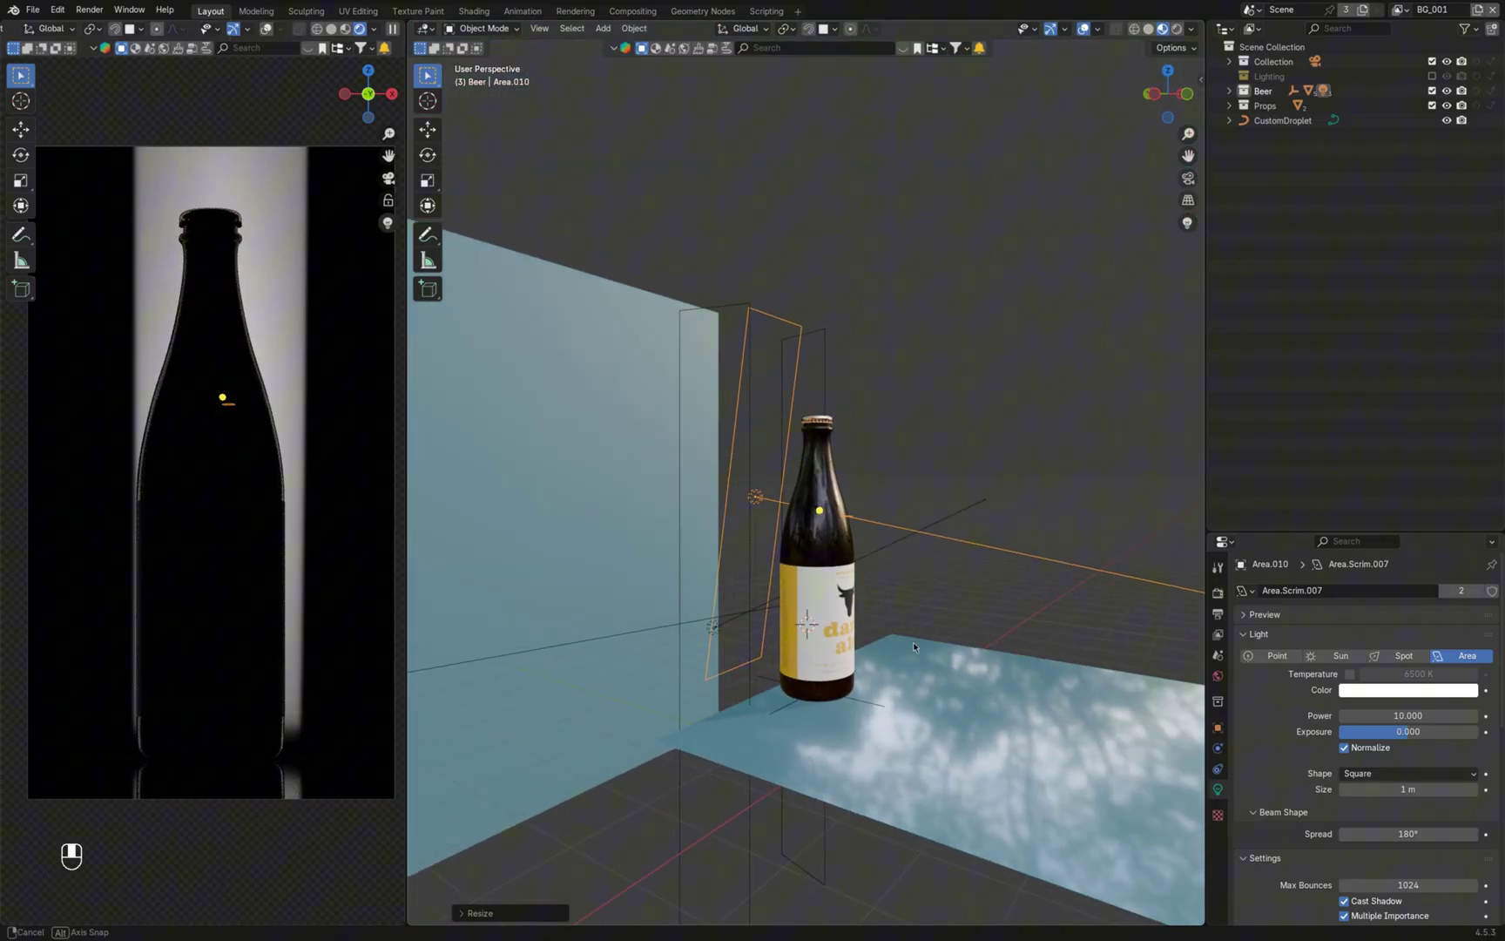
key(g)
key(z)
click(872, 627)
Set the scrim light's Horizontal Tilt to 90° and shift it about 0.07 m along X in the camera view
key(KP_0)
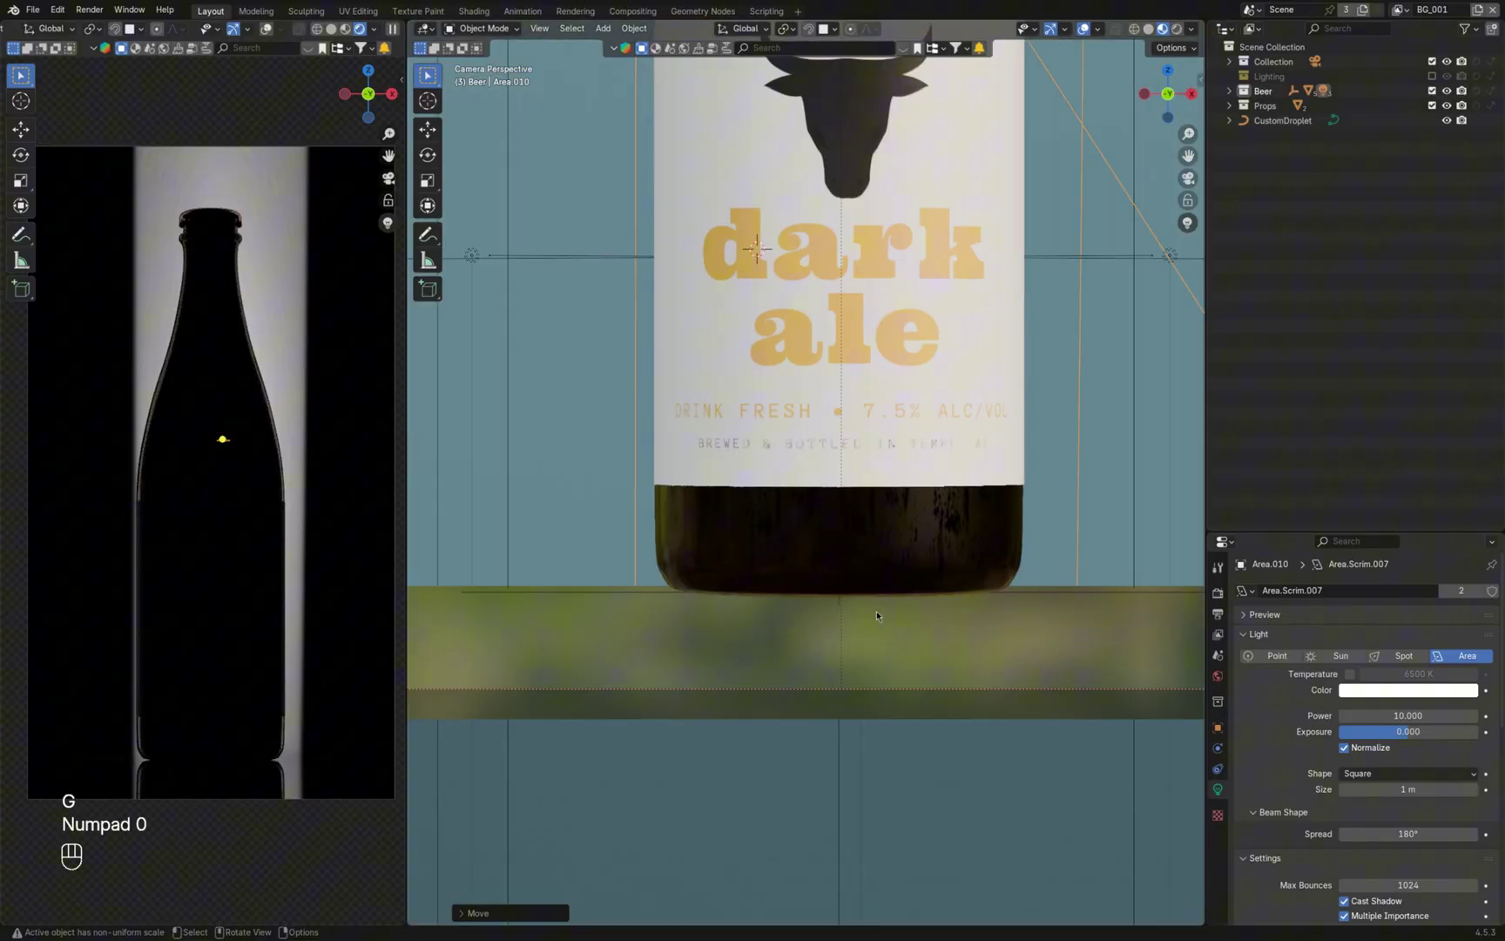
scroll(877, 611, down, 6)
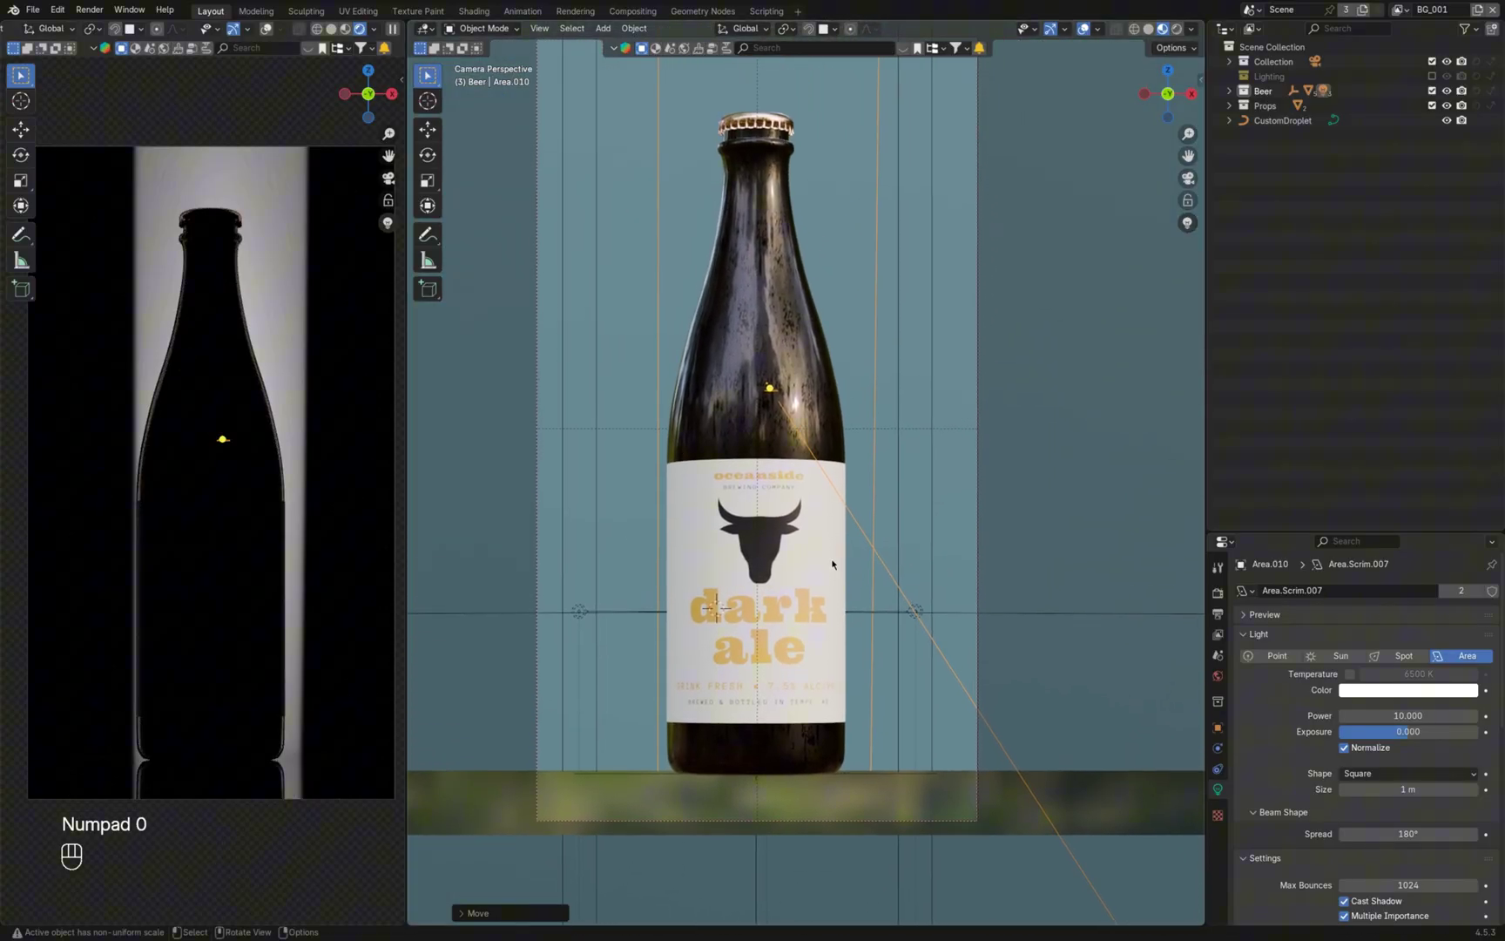
scroll(1328, 804, down, 10)
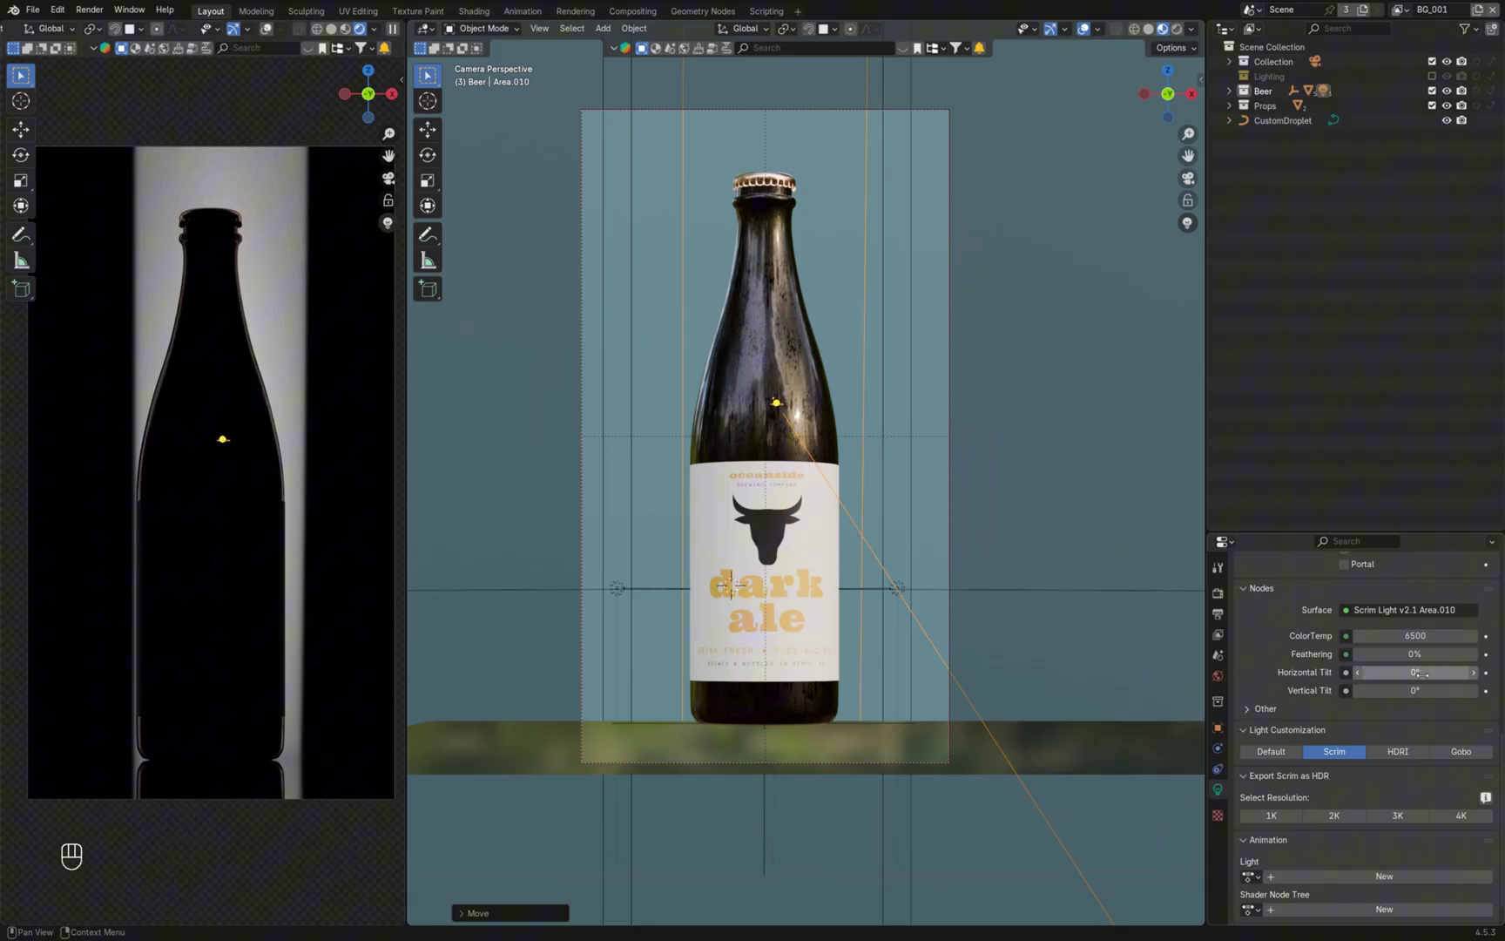
drag(1416, 672, 1504, 672)
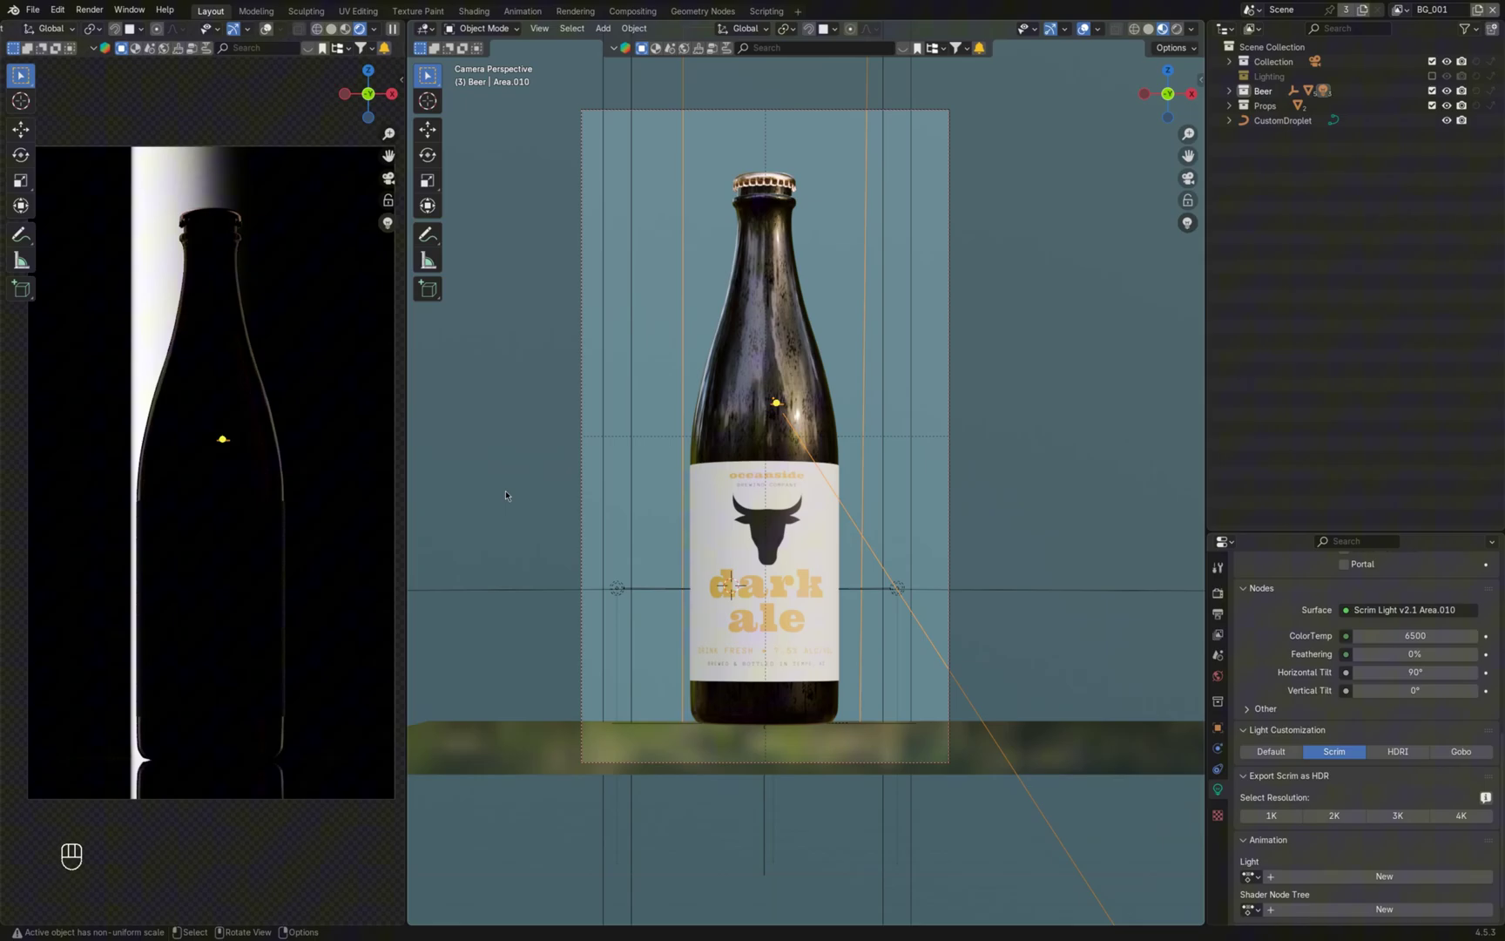
key(g)
key(x)
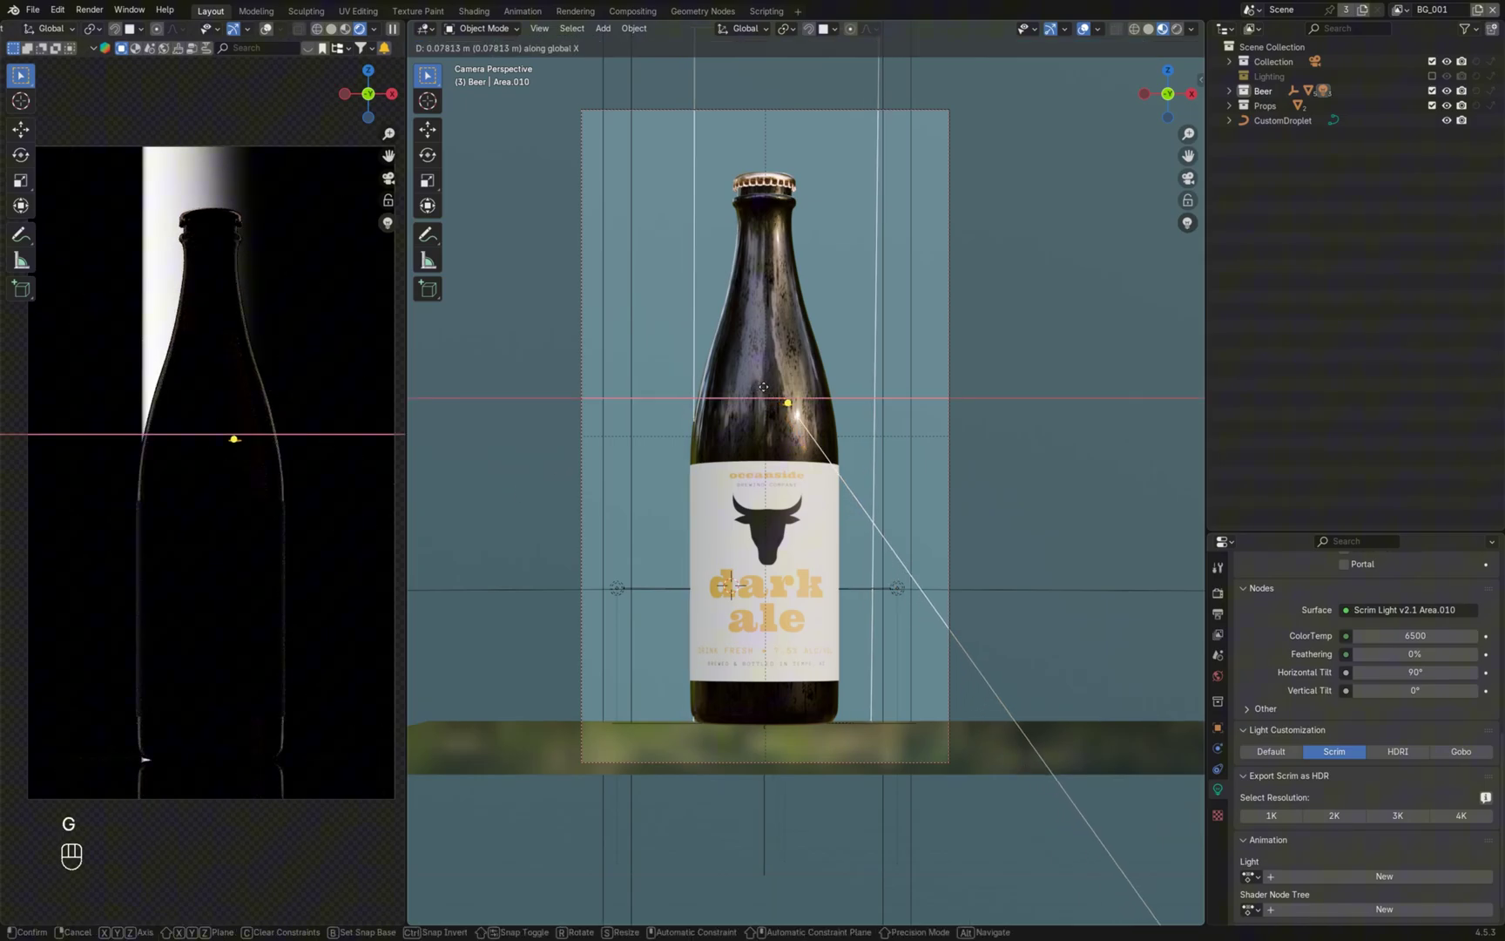
click(763, 387)
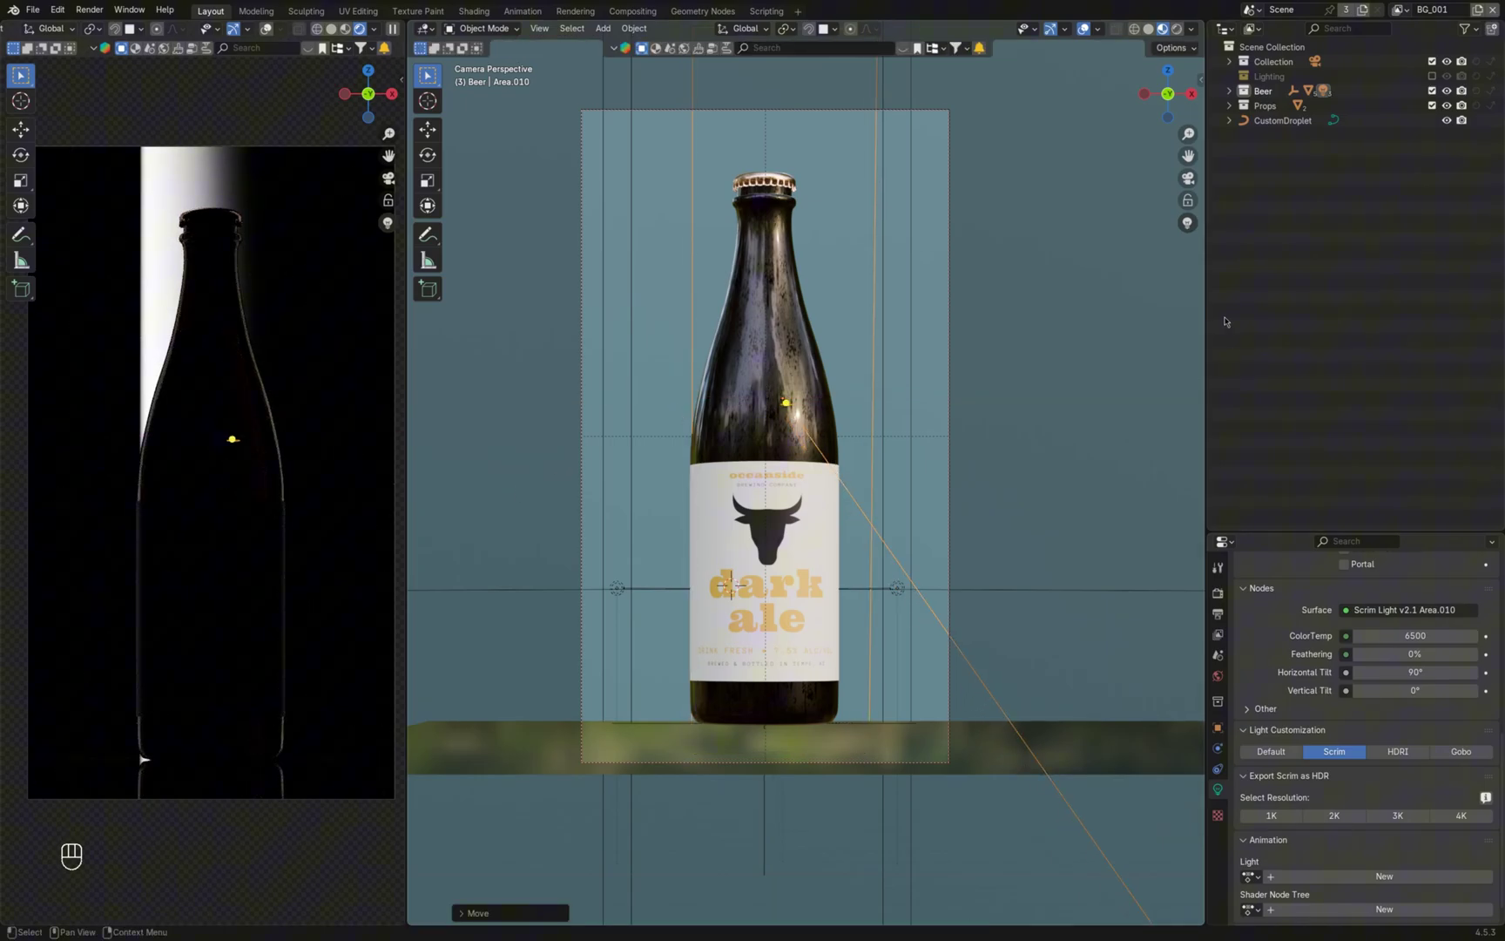
Set the scrim light's power to 40
scroll(1382, 697, up, 8)
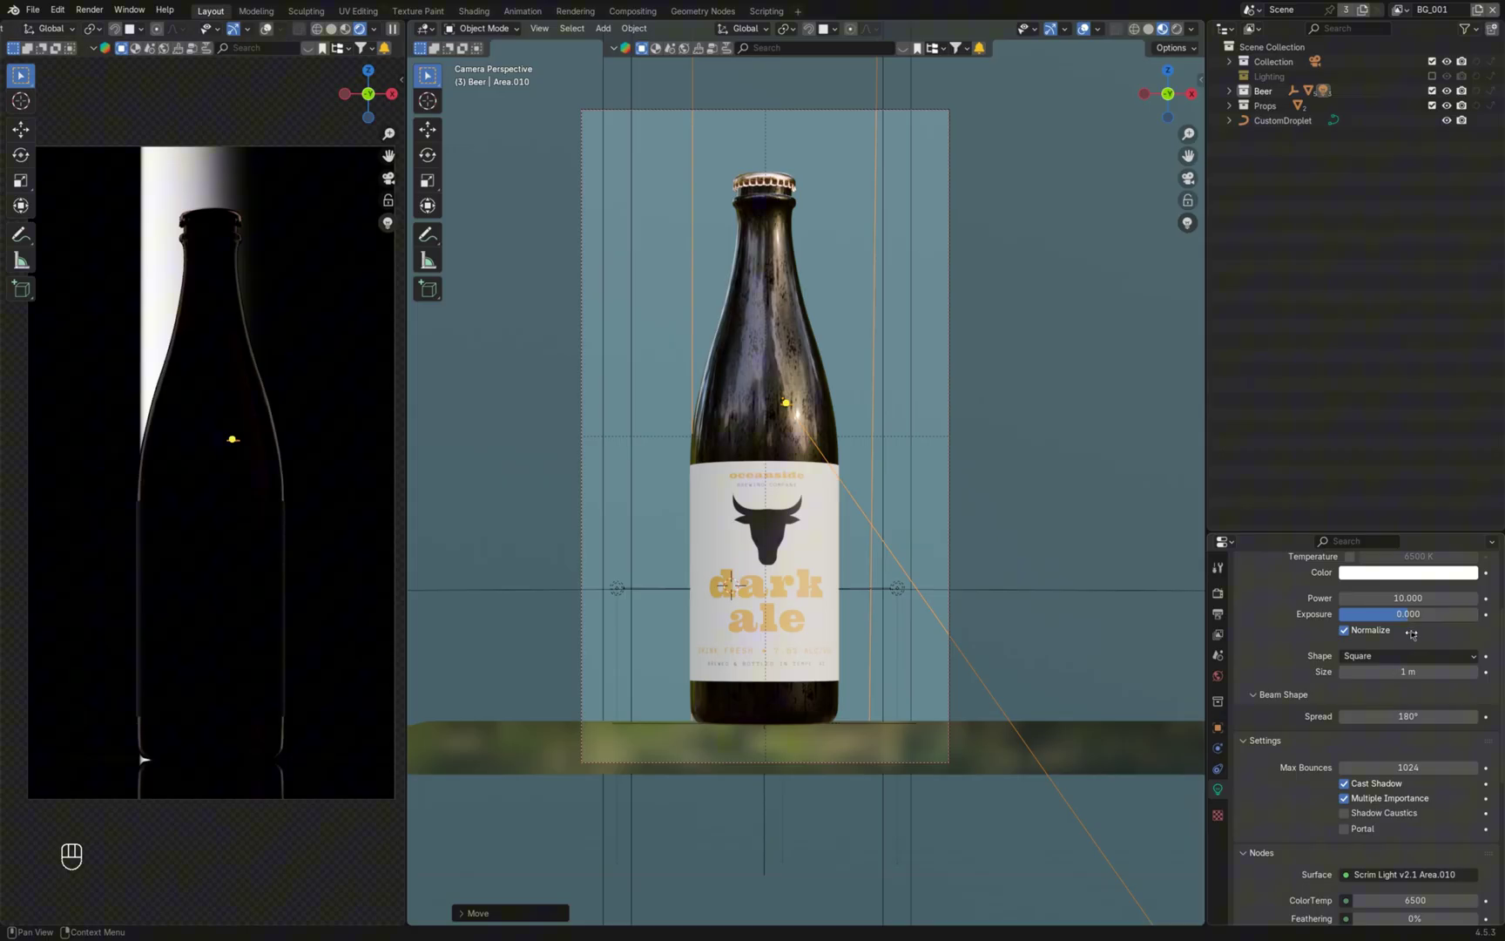
scroll(1394, 662, up, 3)
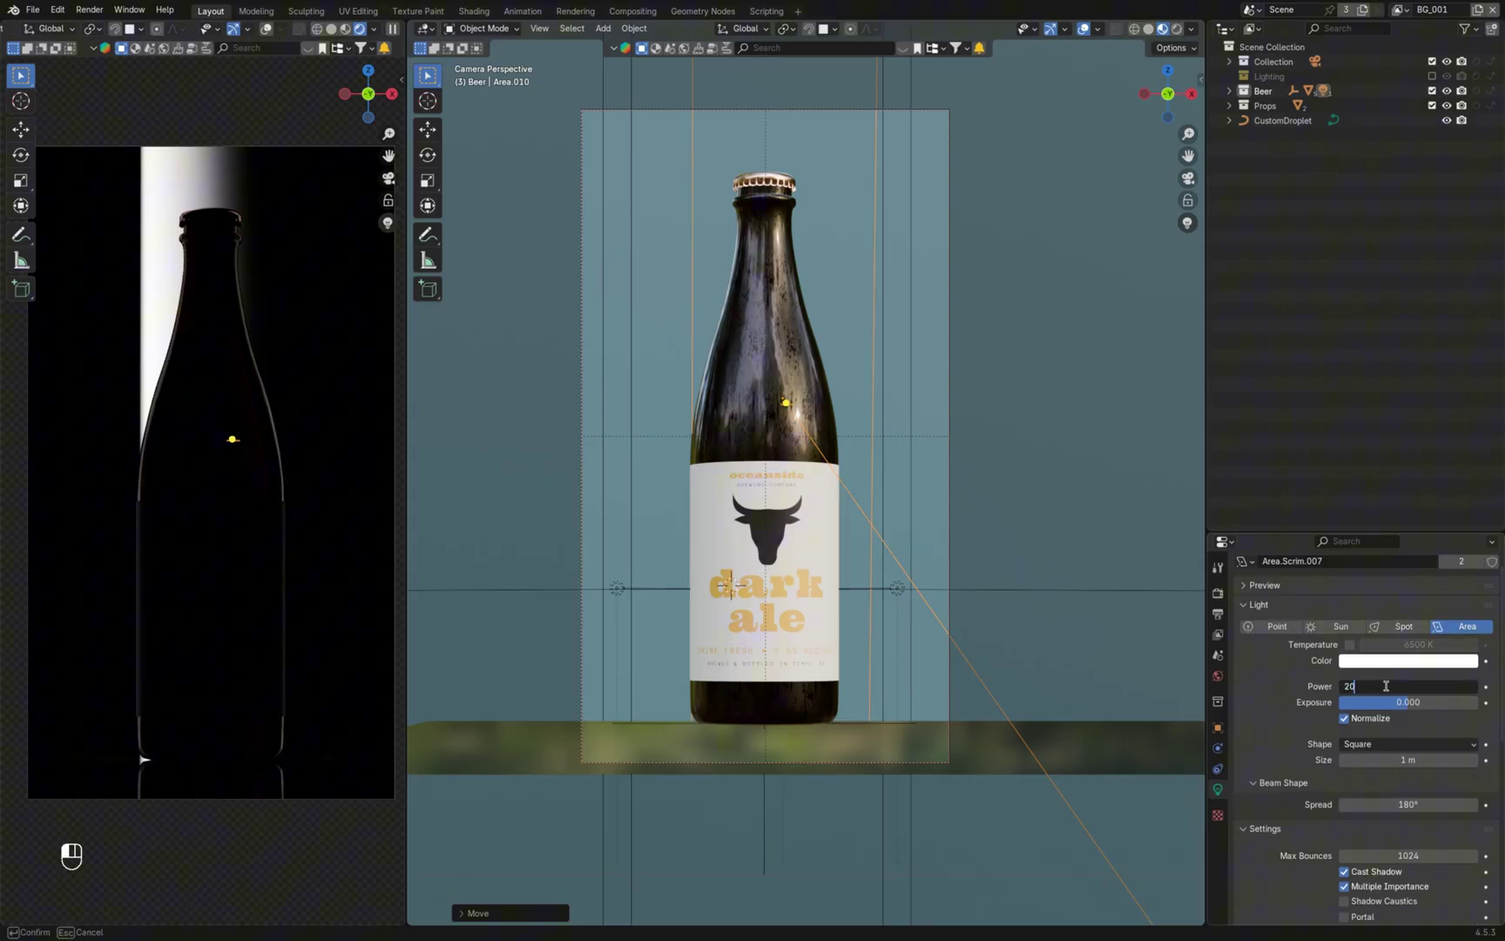
key(Return)
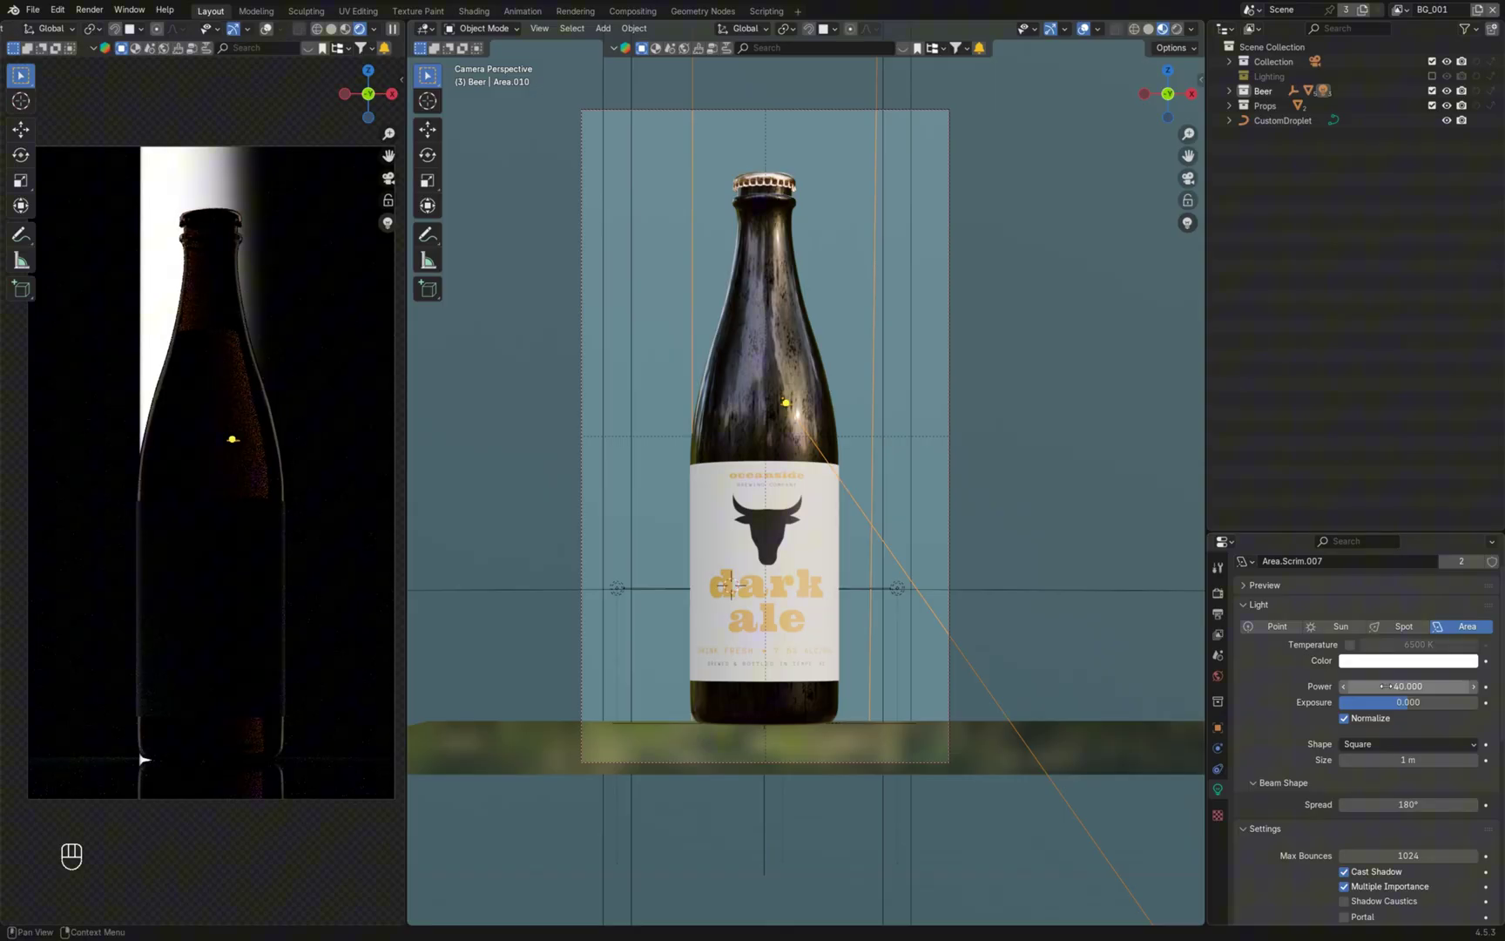
Turn off the scrim light's Camera and Glossy ray visibility
click(1218, 730)
scroll(1357, 827, down, 6)
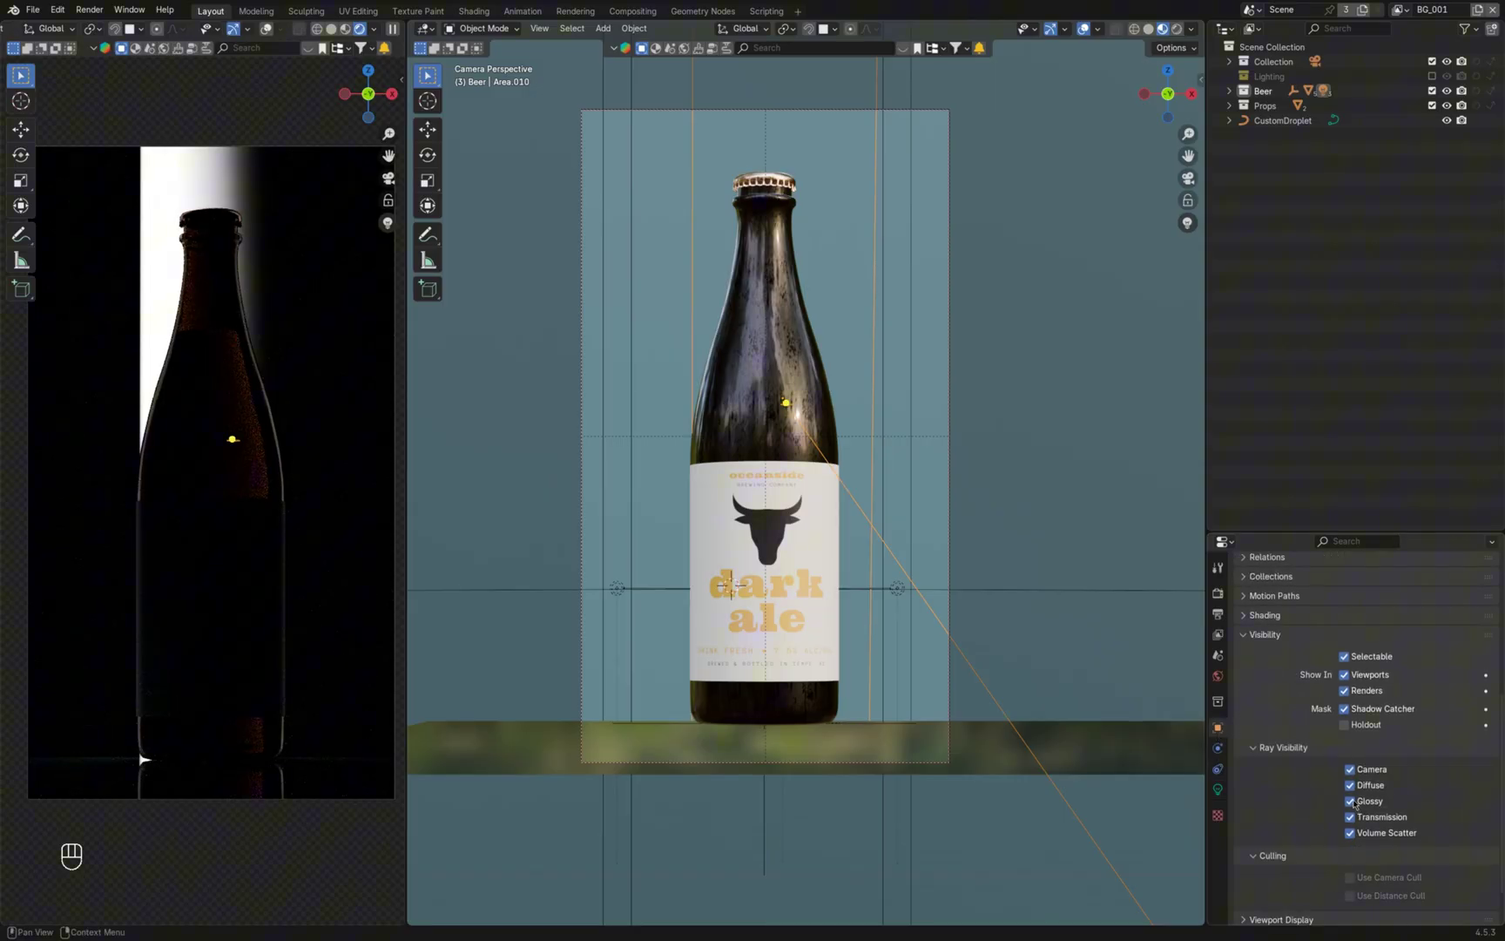
click(1351, 802)
Expand the Beer collection and toggle Area.010 off and on to compare the bottle with and without the backlight
click(1000, 499)
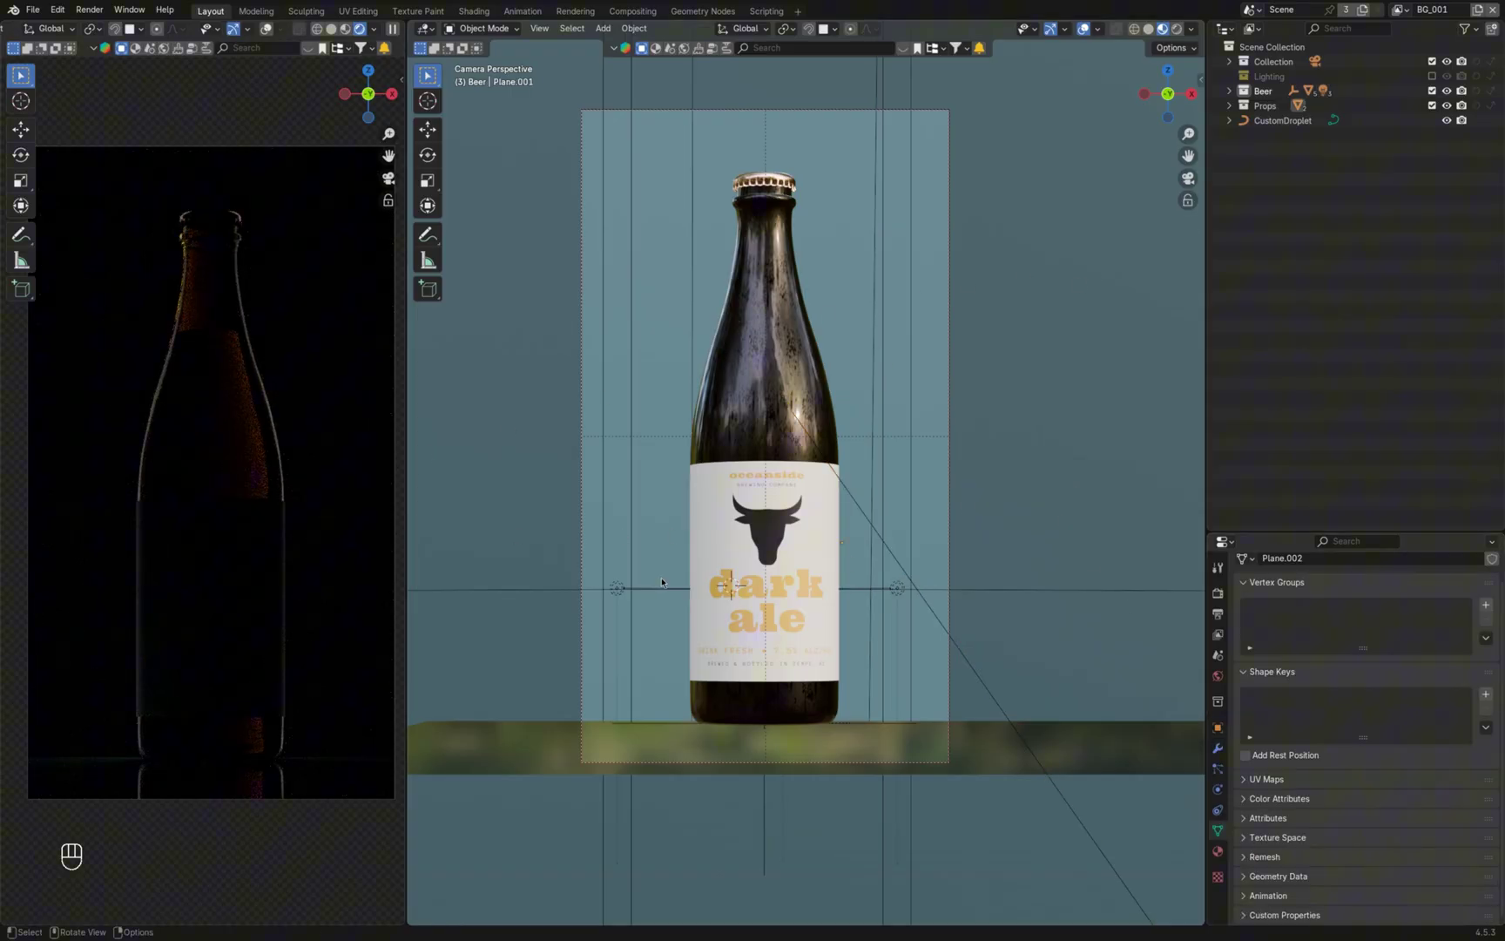
click(1229, 90)
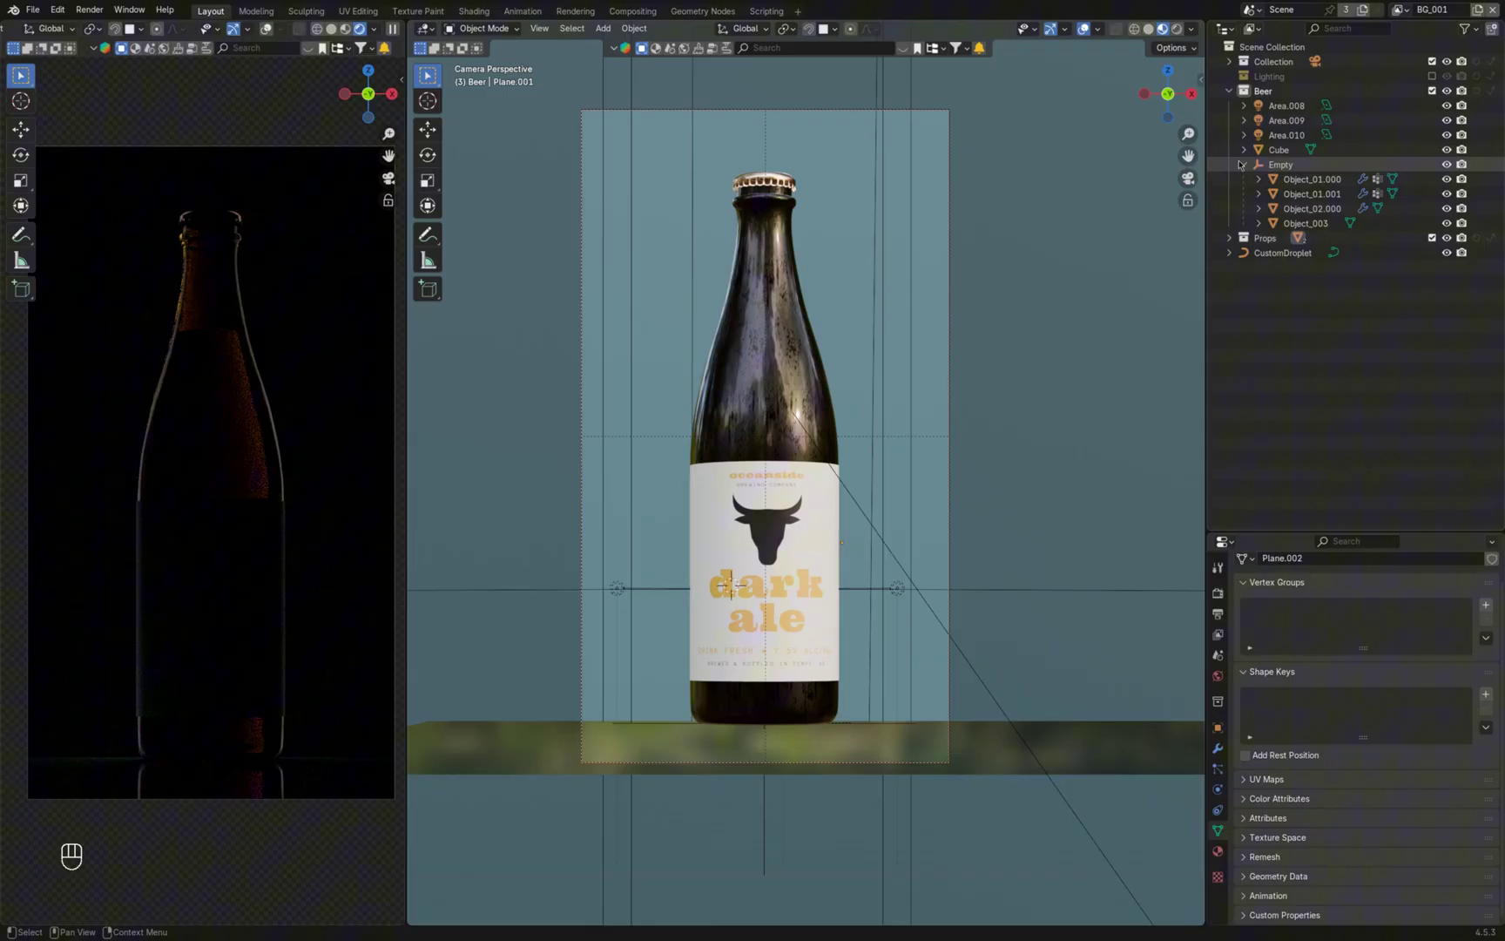
click(1287, 135)
click(1447, 136)
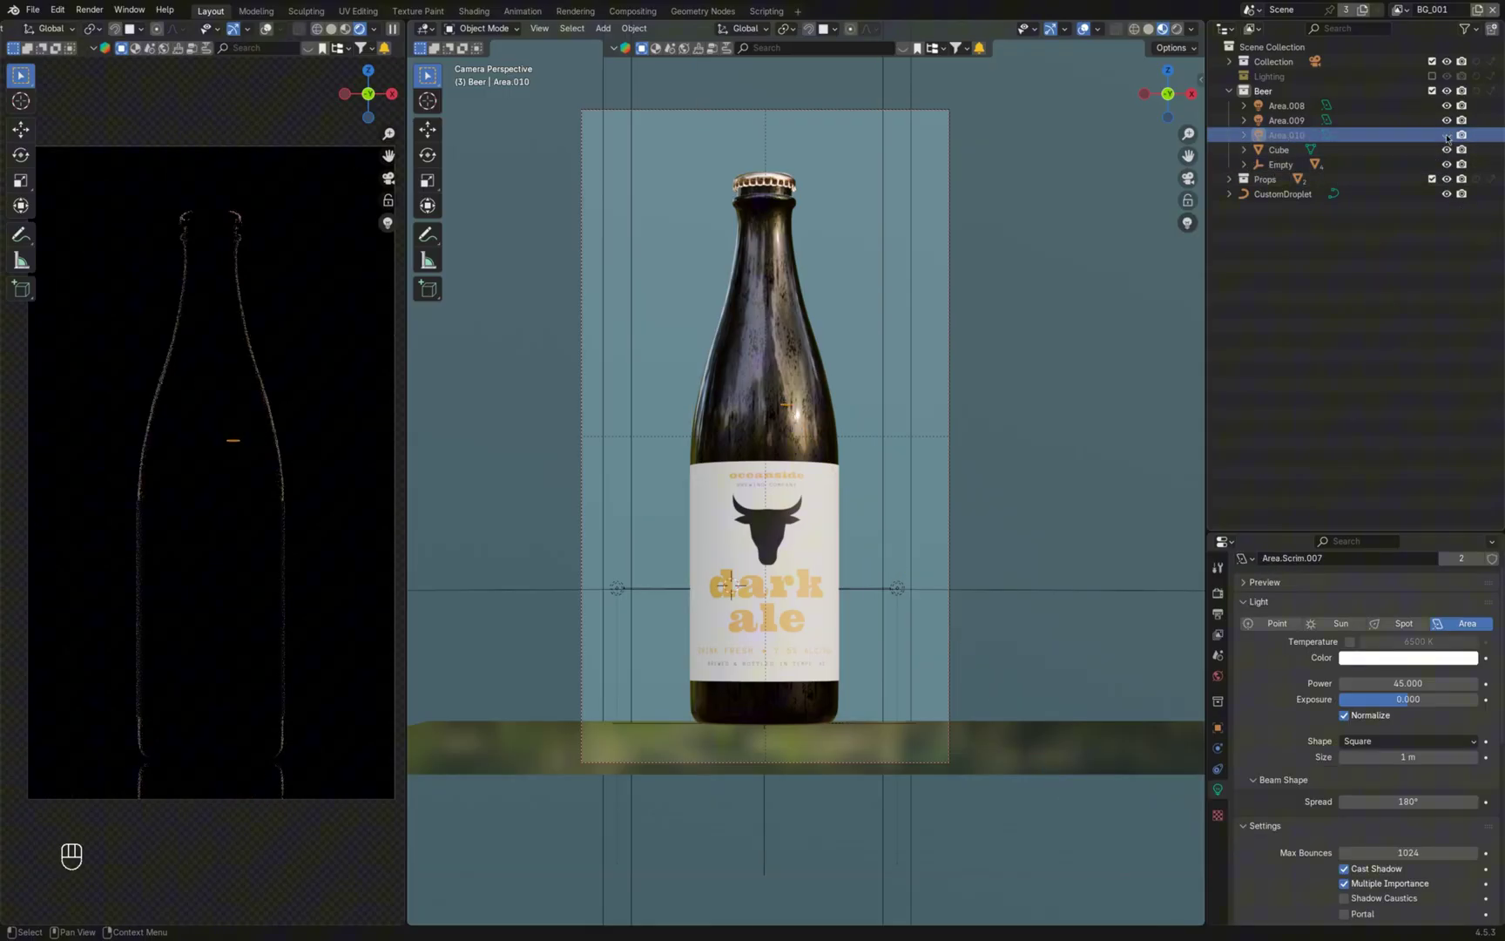
click(1447, 135)
click(1447, 135)
click(1447, 135)
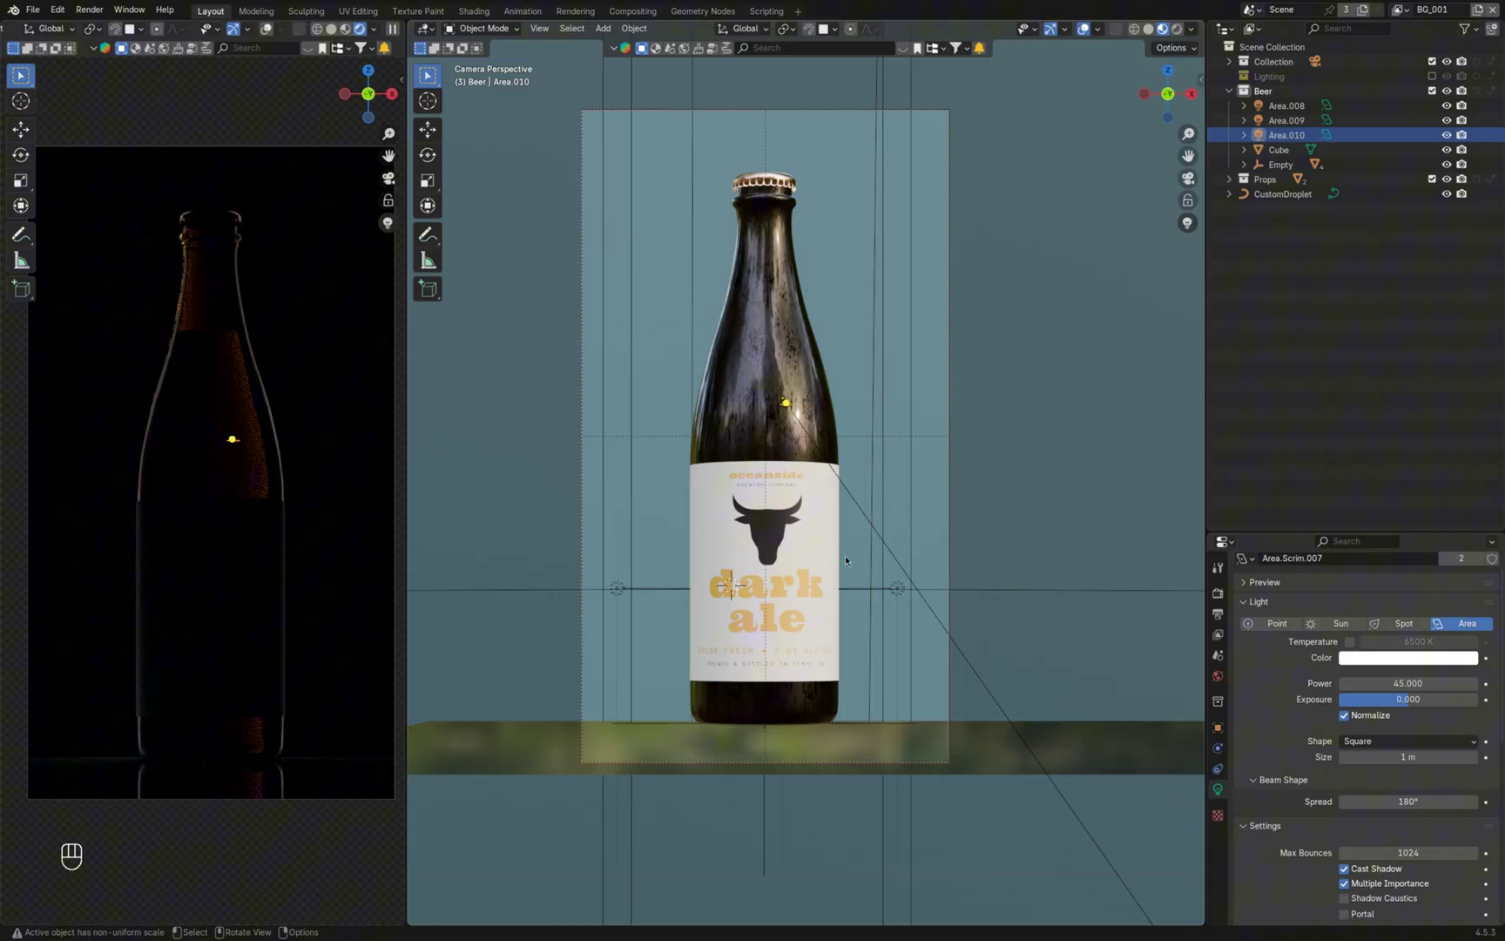
Add a scrim light aimed at the front label of the bottle
click(776, 514)
right_click(775, 514)
mouse_move(775, 510)
click(842, 509)
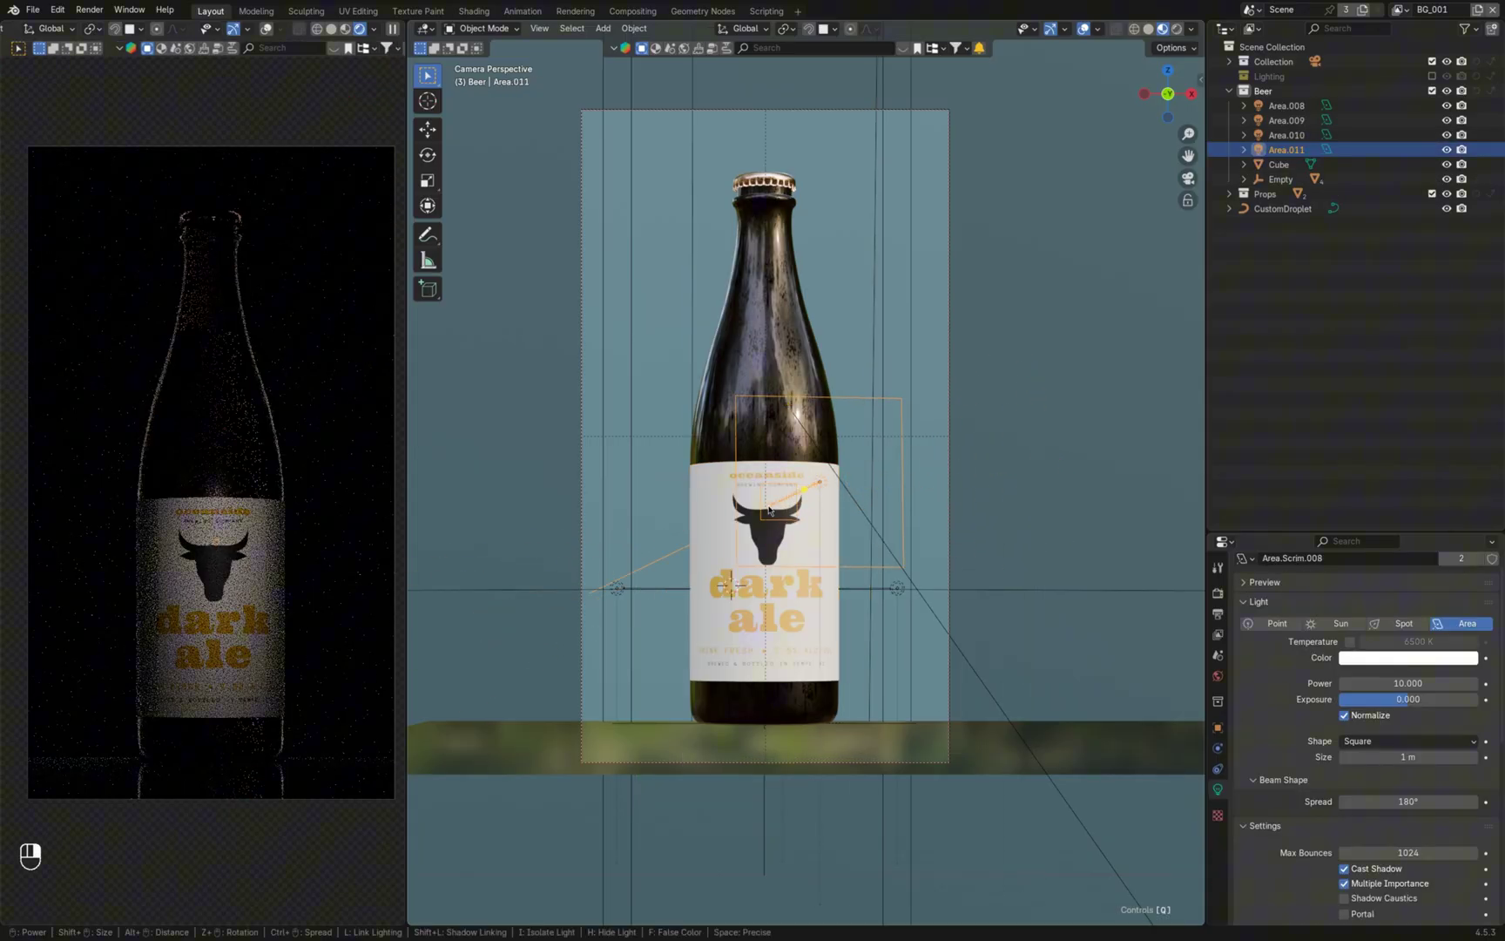
Position the new label light in front of the bottle and enlarge it to about 2.63 m
key(Tab)
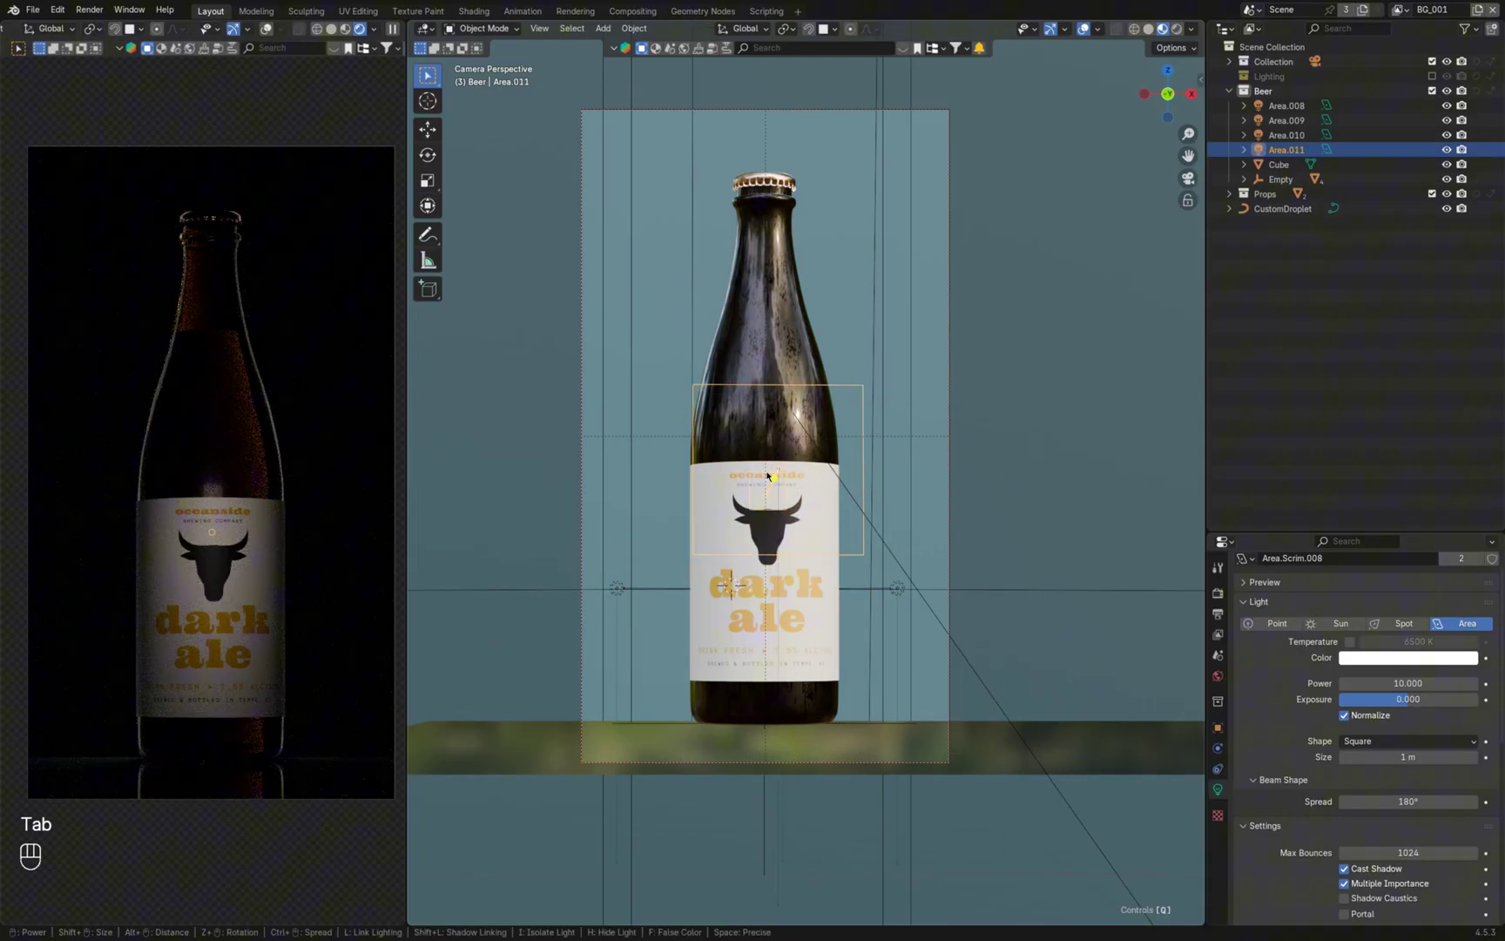
alt+scroll(731, 588, up, 3)
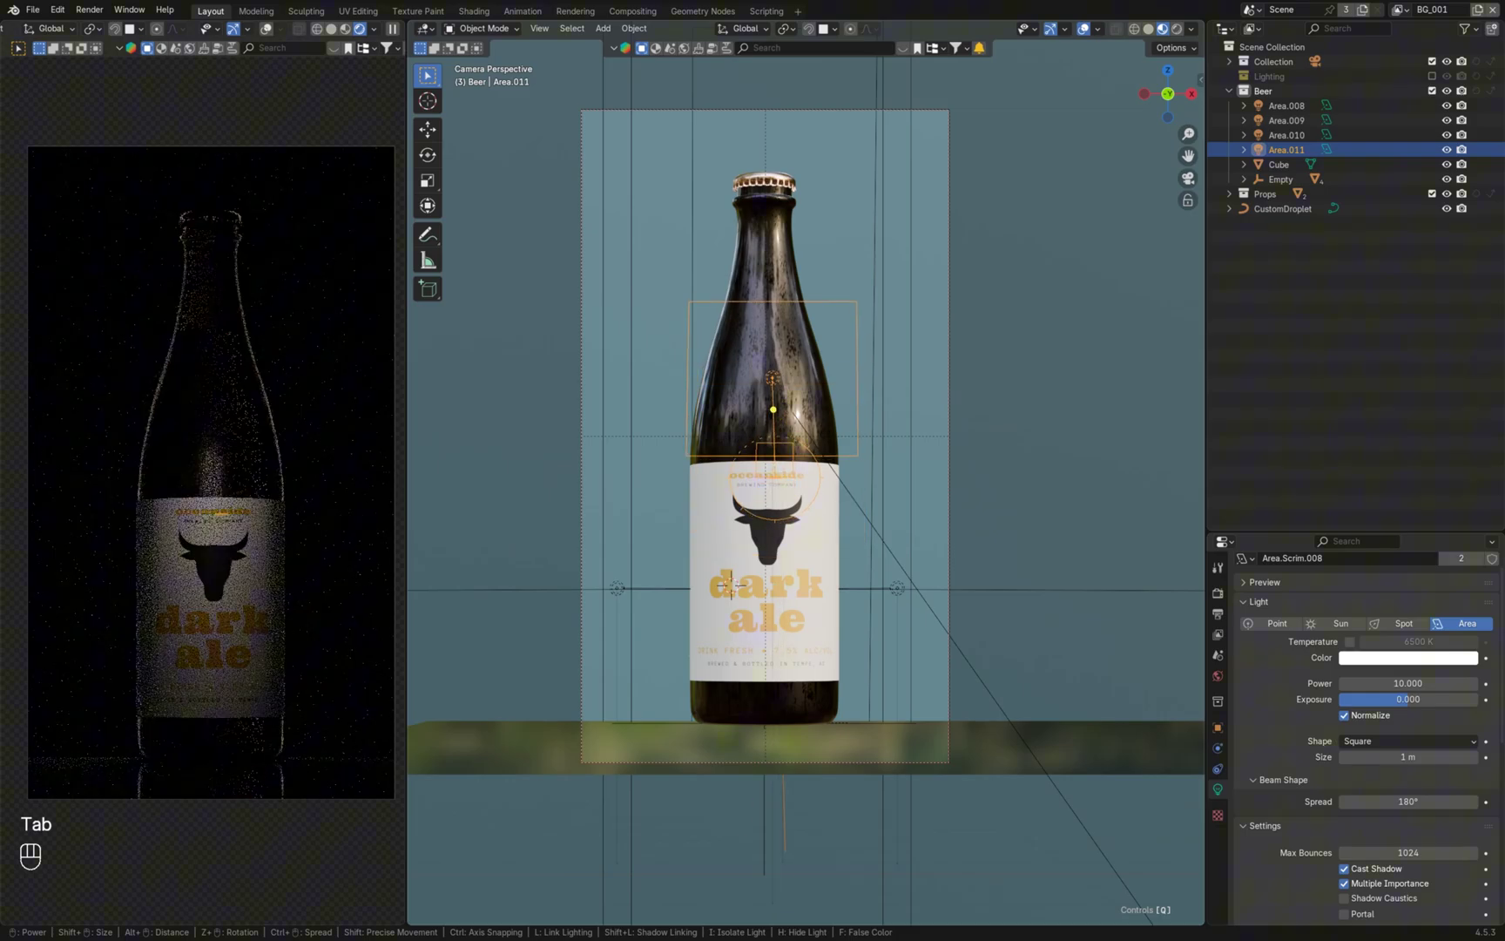
shift+scroll(731, 588, up, 4)
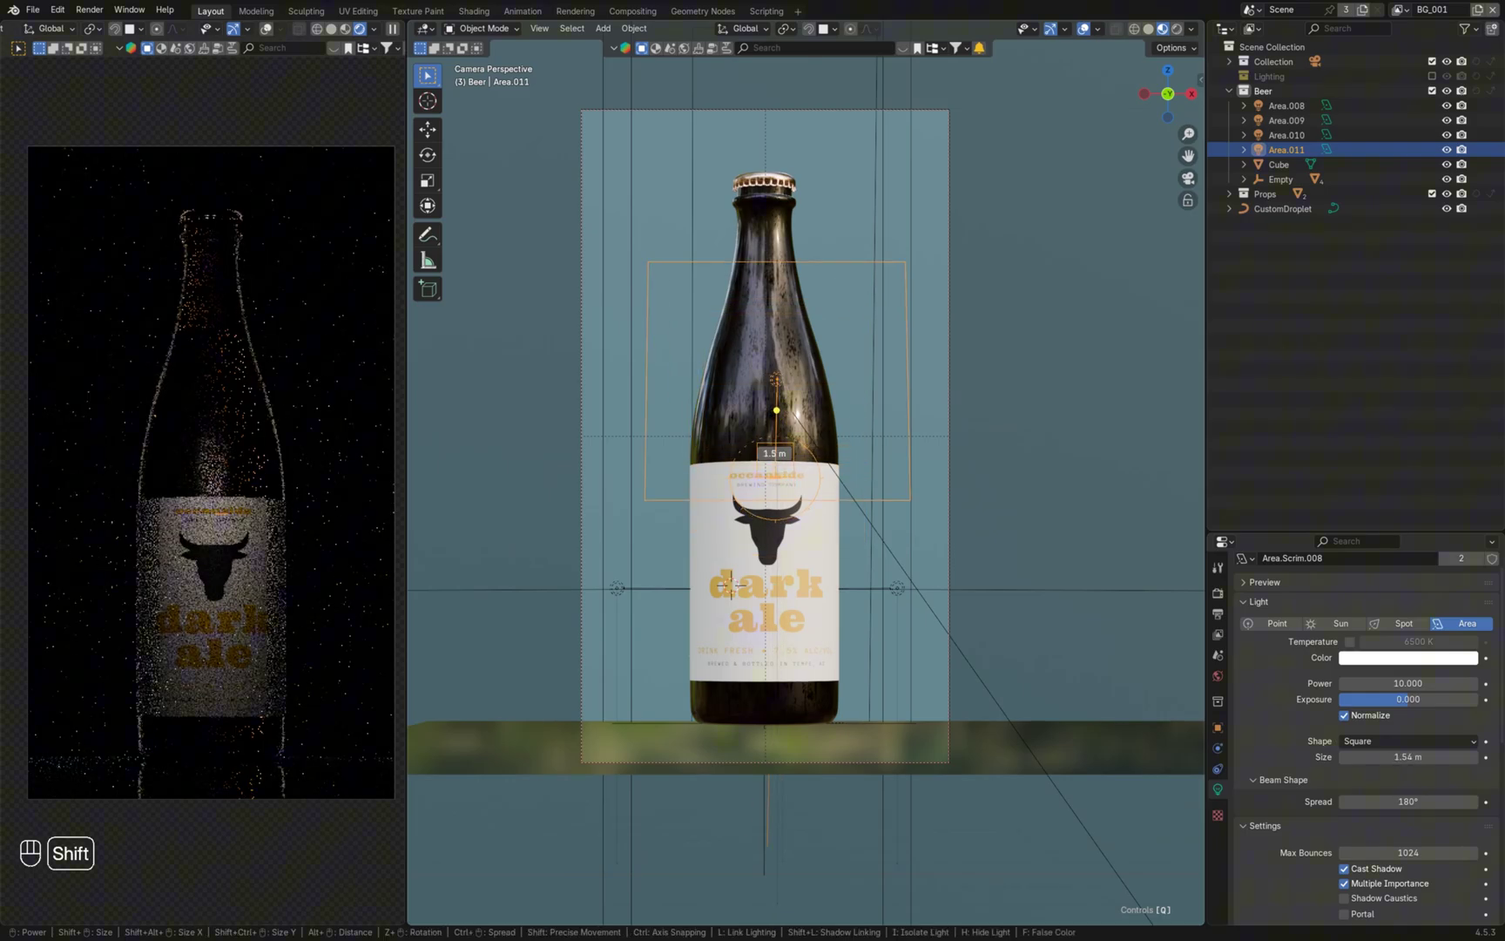
shift+scroll(777, 436, up, 1)
click(777, 436)
scroll(778, 436, down, 2)
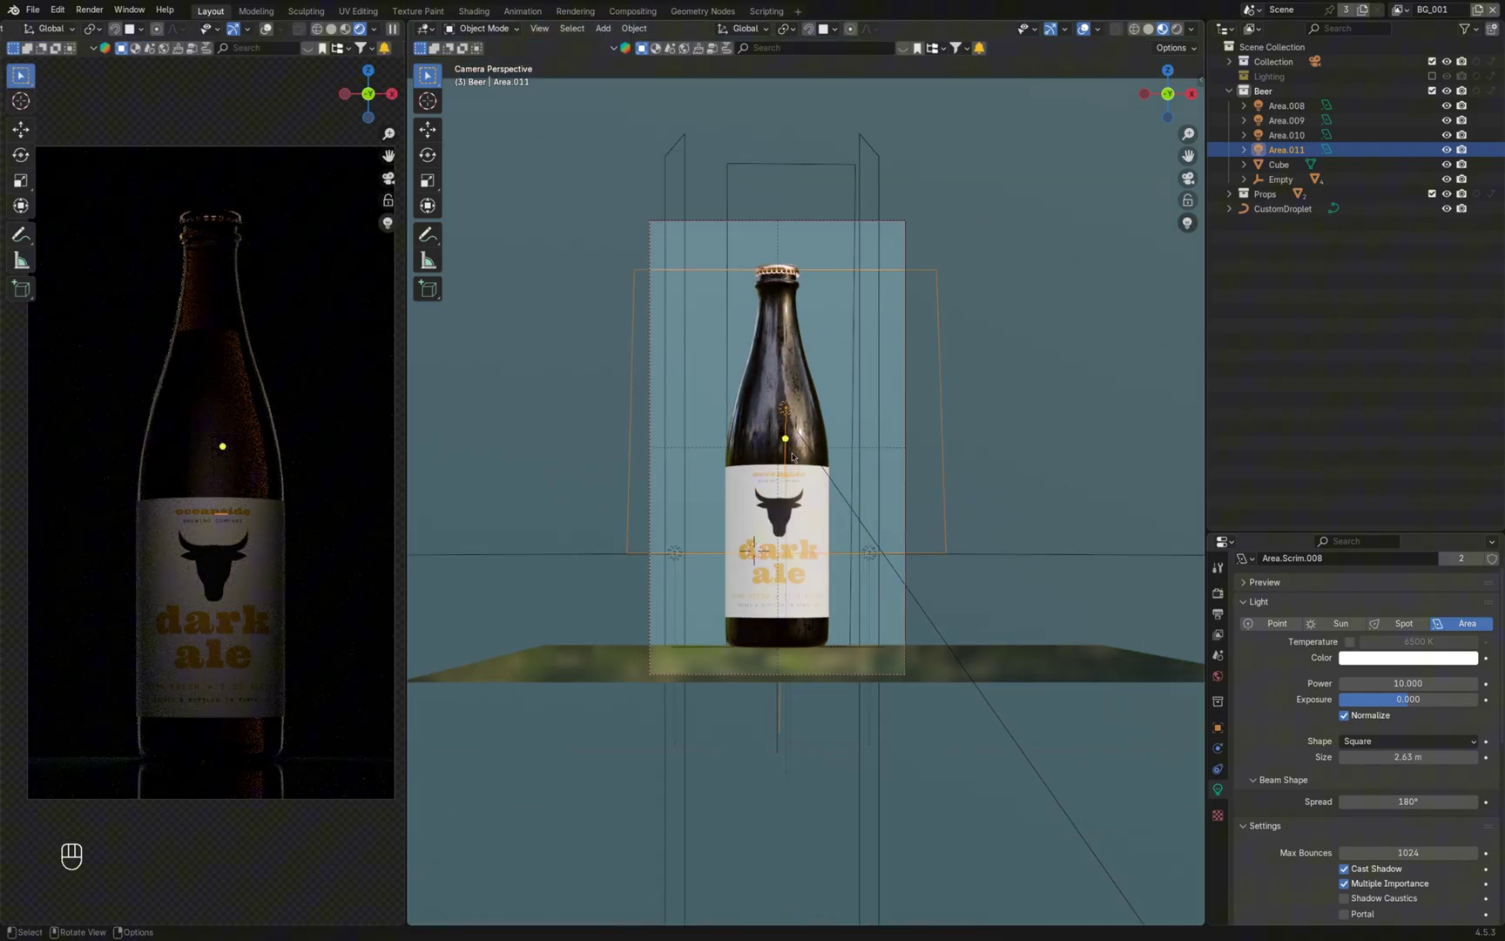
In the right orthographic view, tilt the label light more steeply downward and raise it slightly above the label
key(KP_3)
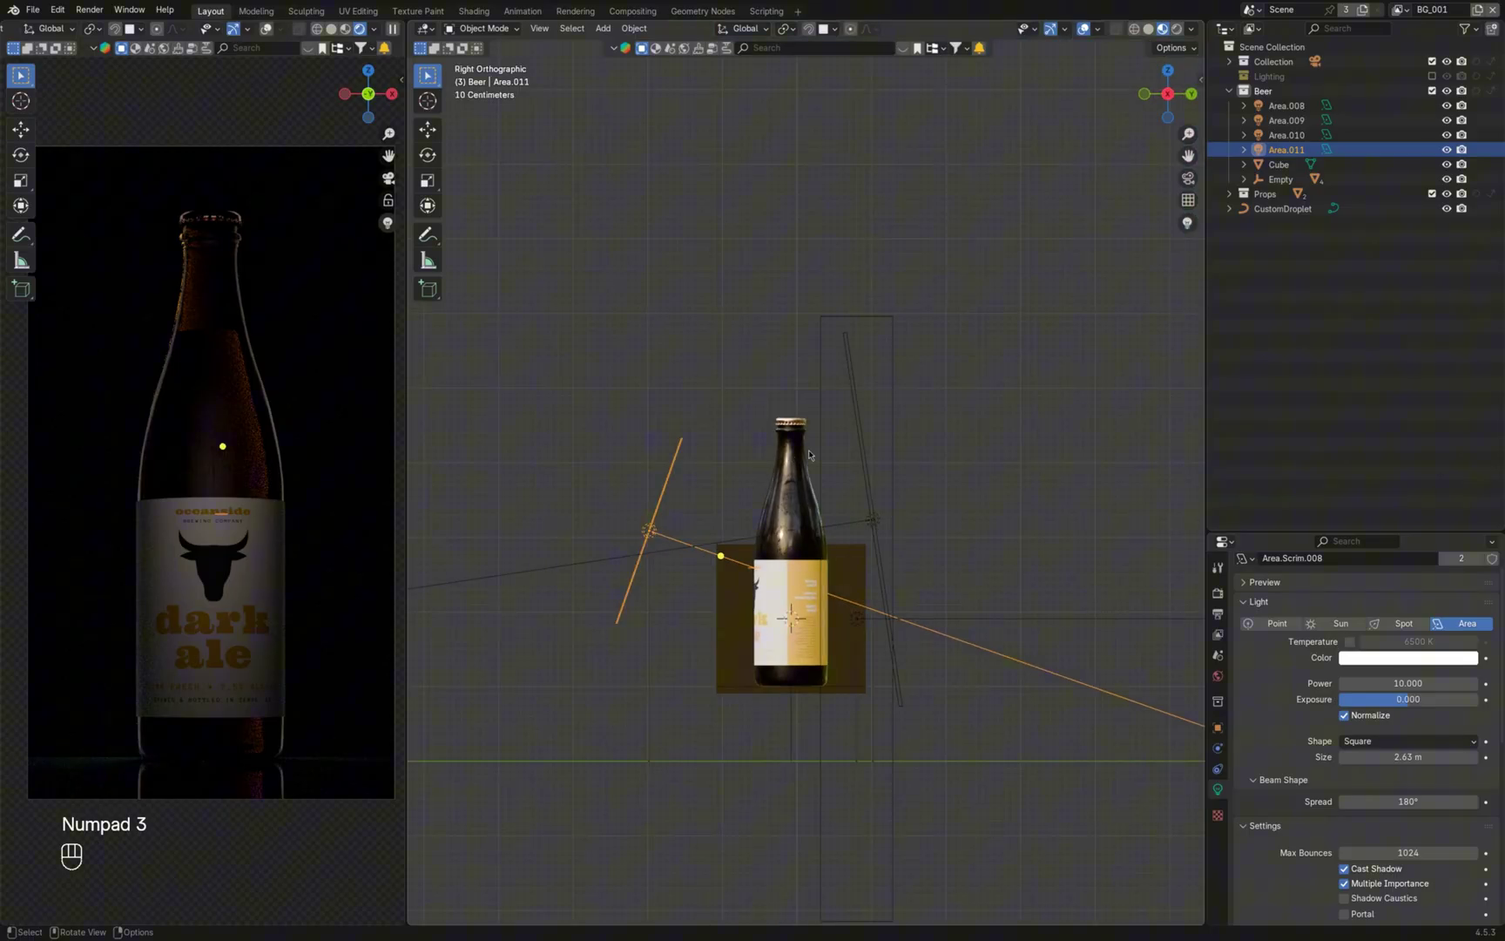
key(r)
click(788, 479)
key(g)
click(769, 507)
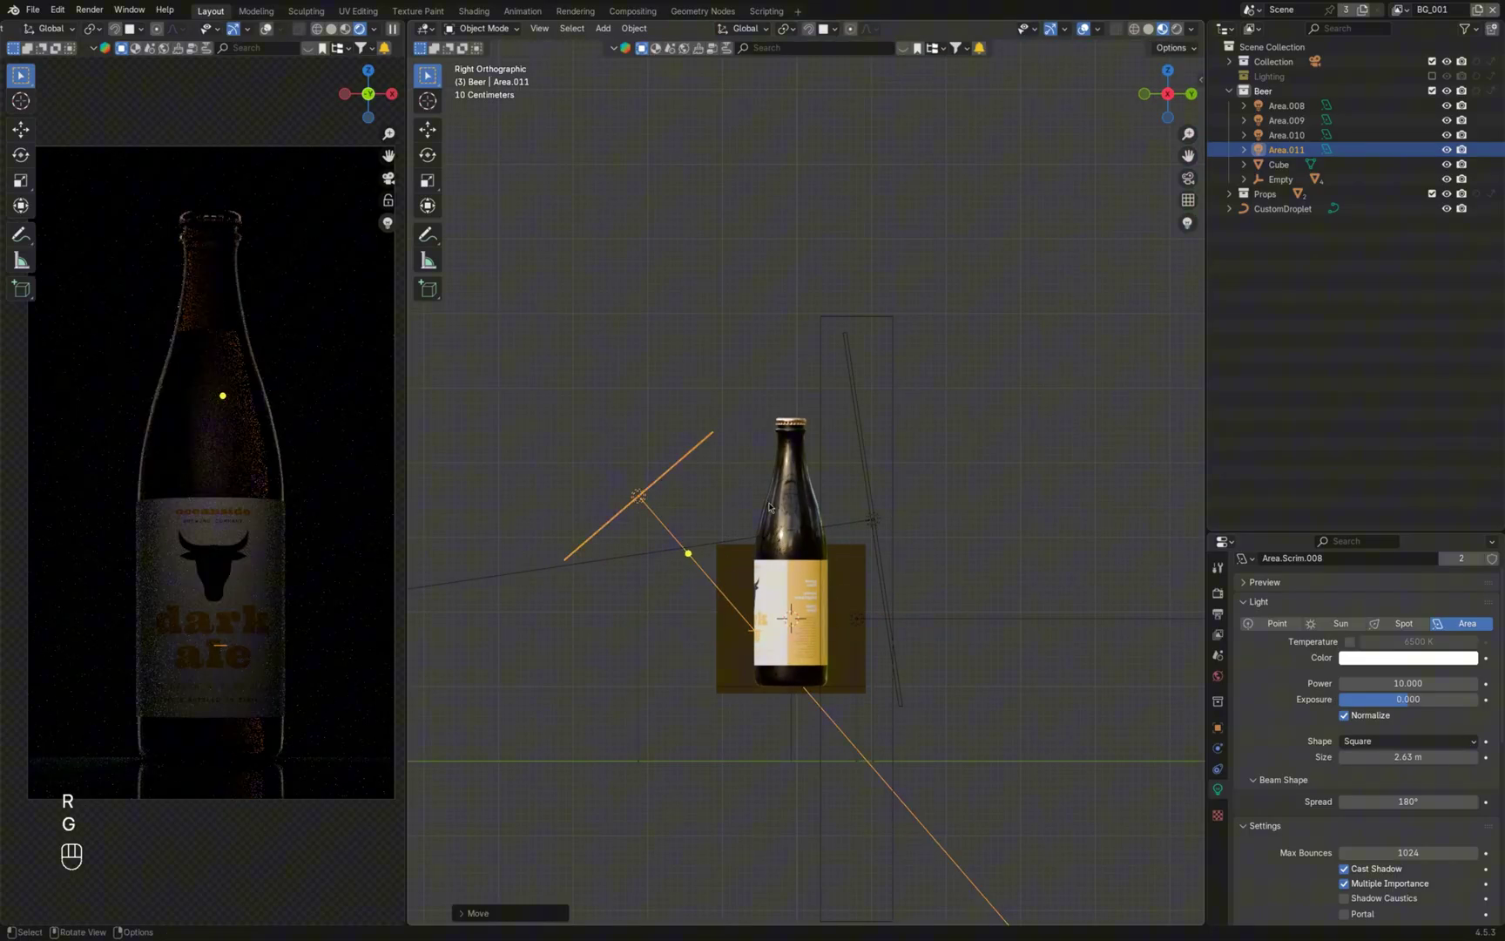
Turn off the label light's Glossy ray visibility
click(1218, 729)
scroll(1289, 740, down, 3)
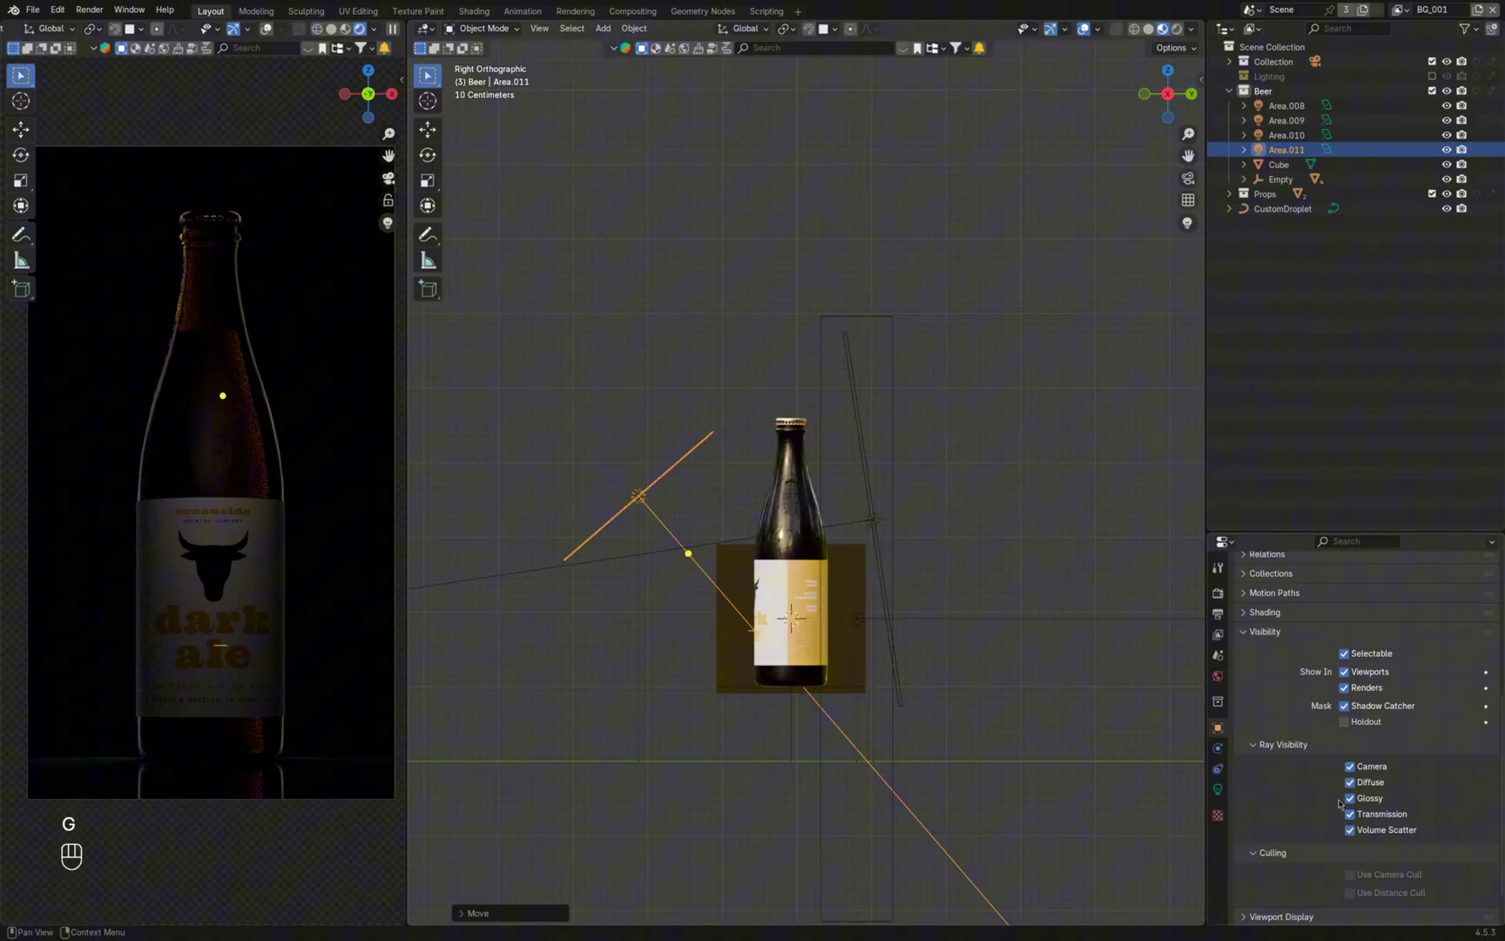
click(1350, 798)
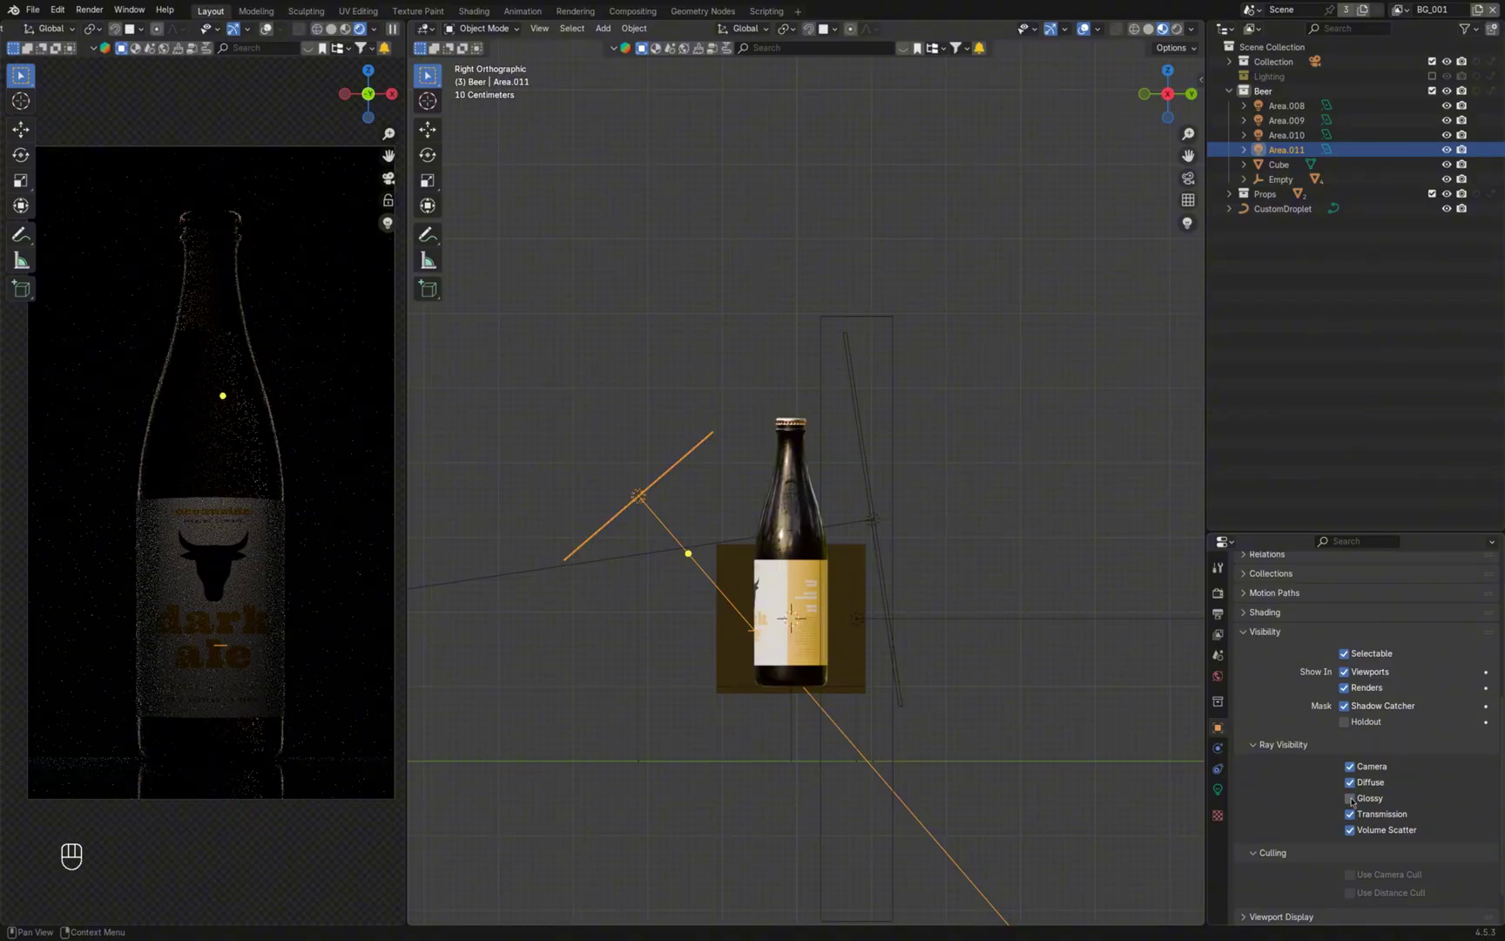
Set the label light's power to 100
click(1218, 789)
click(1379, 709)
text(5)
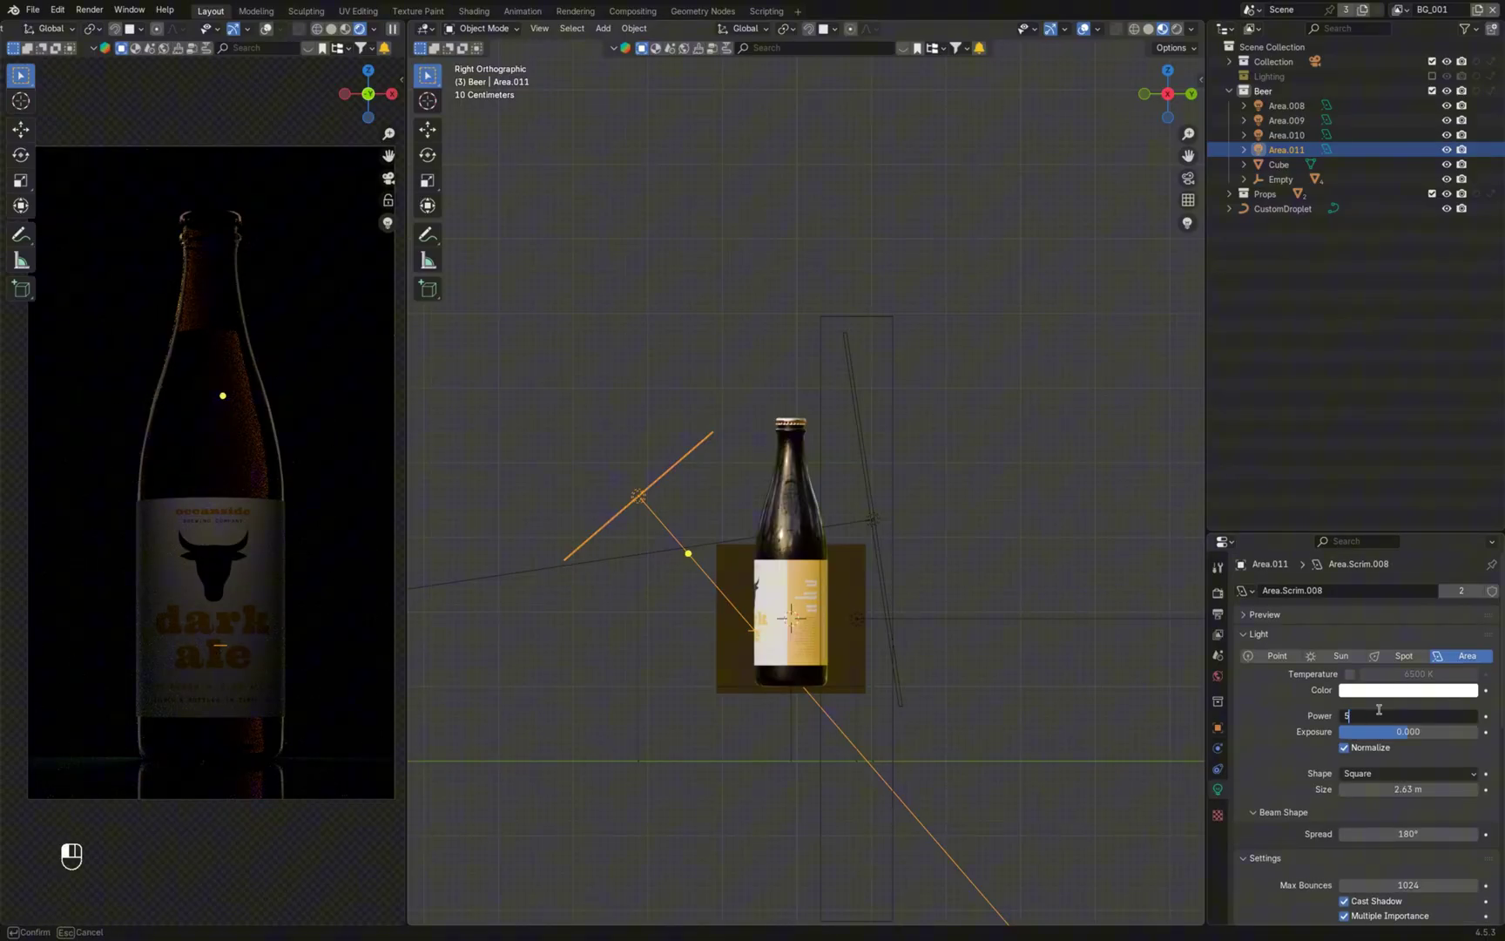
text(0)
key(Return)
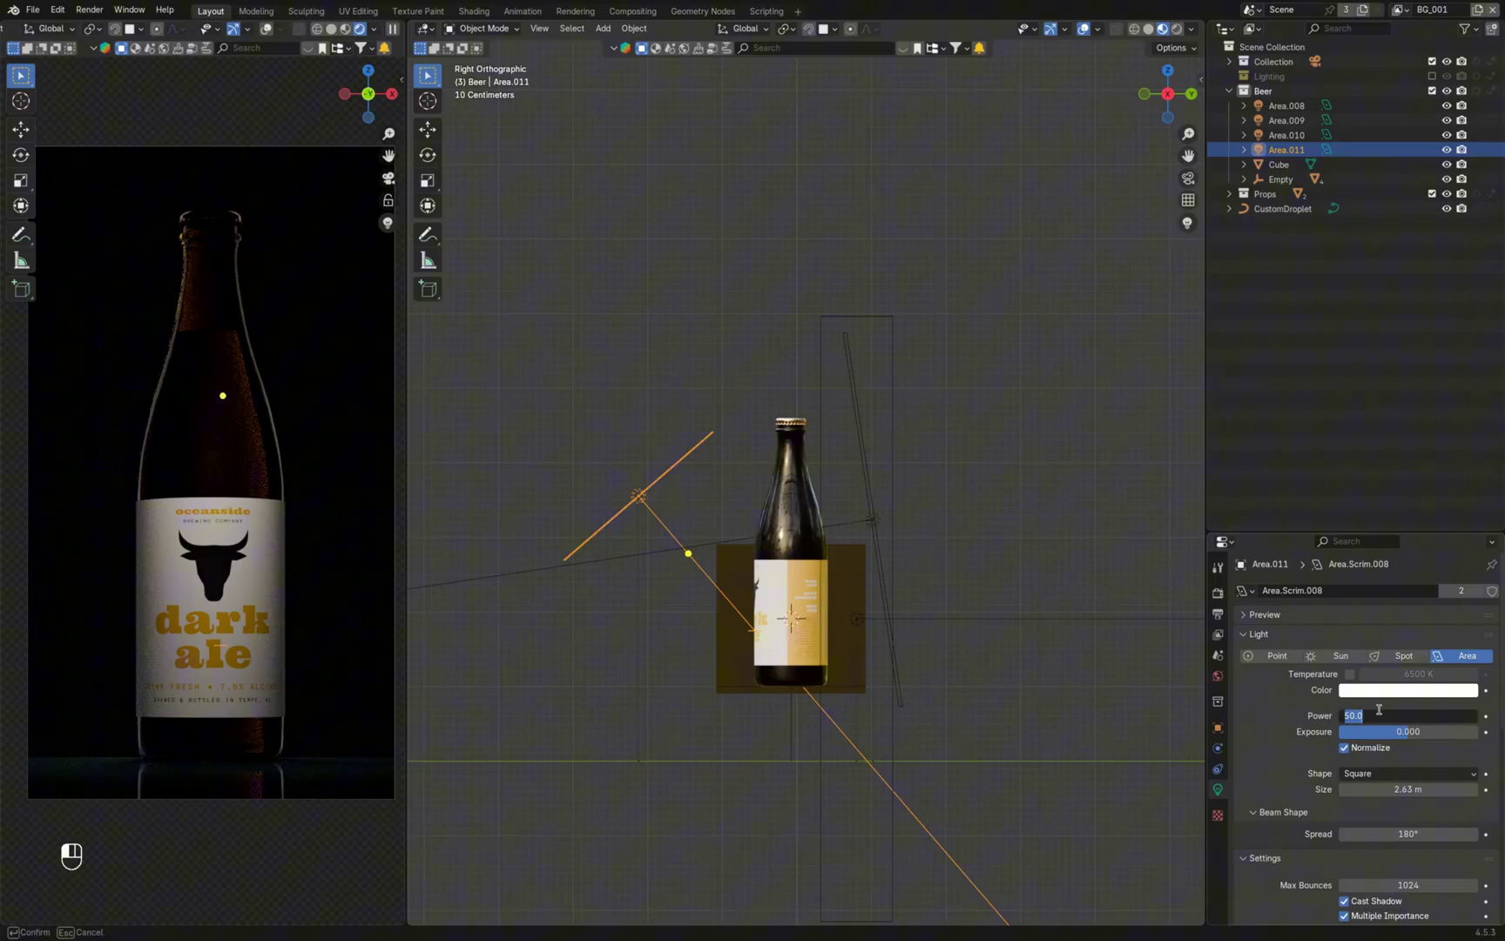
key(Return)
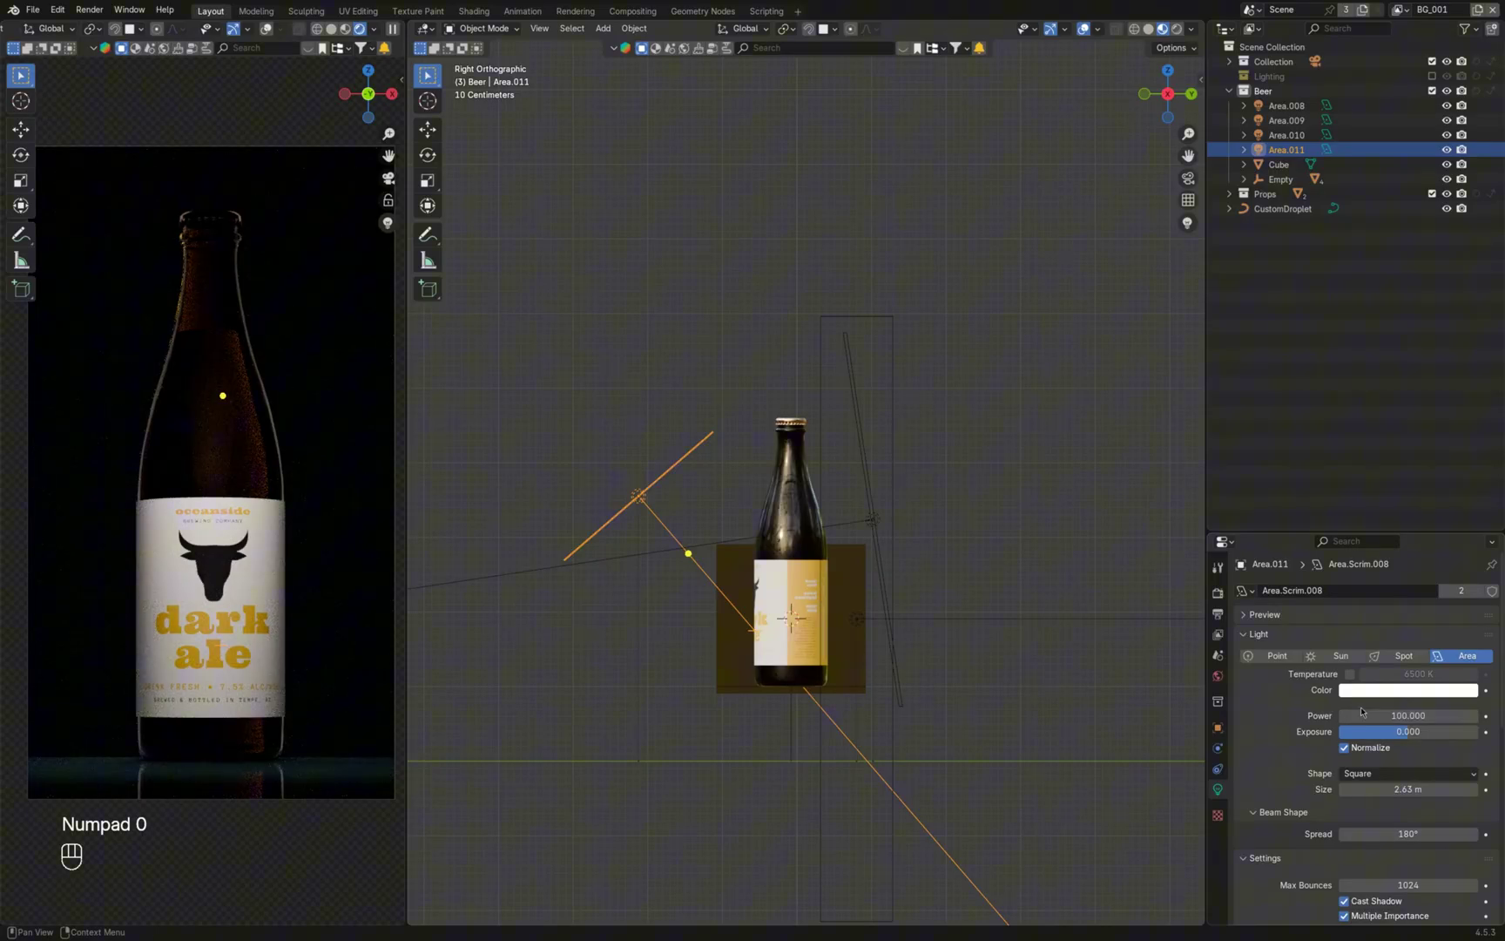
Lower the label light slightly along the Z axis
key(g)
key(z)
click(698, 563)
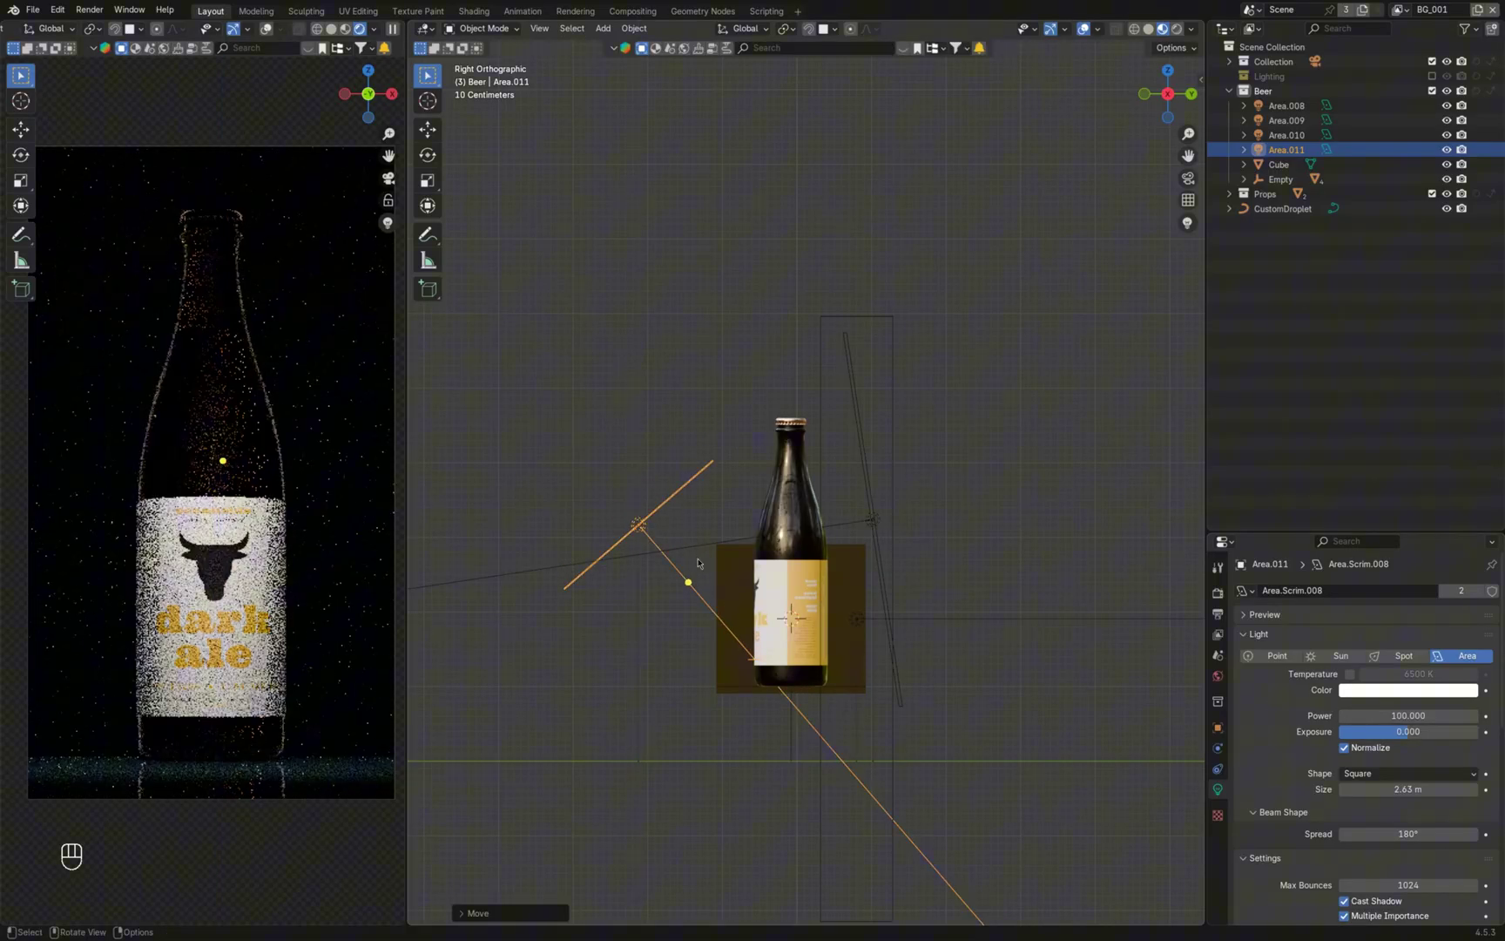
Add another scrim light on the left shoulder of the bottle glass from the front orthographic view
click(780, 584)
key(KP_1)
scroll(780, 585, up, 5)
click(785, 540)
right_click(784, 538)
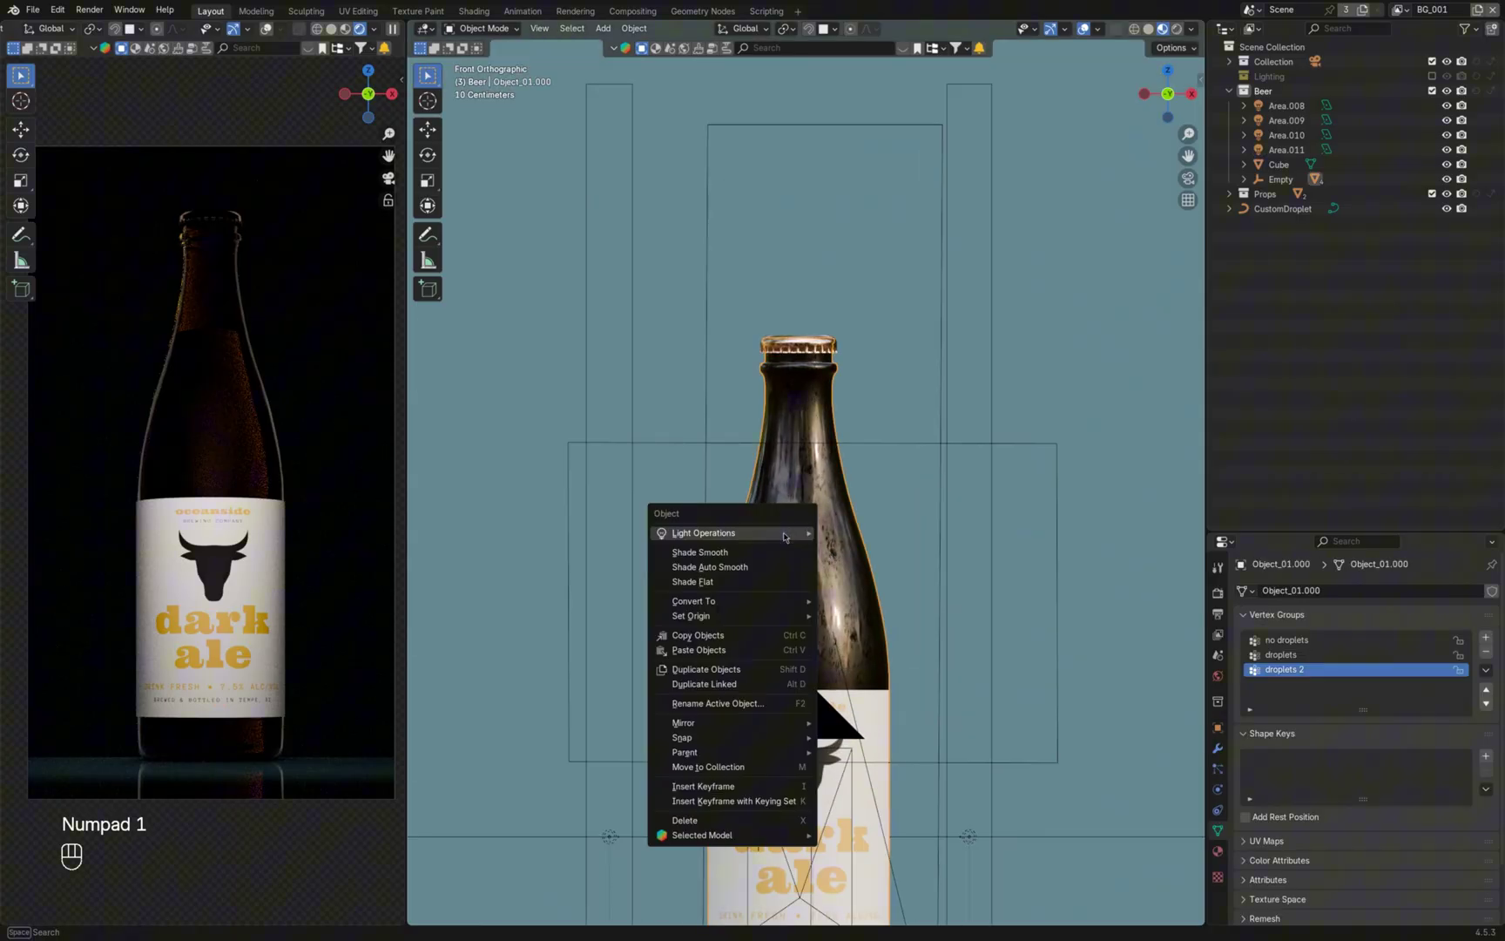
mouse_move(785, 538)
click(841, 532)
click(762, 579)
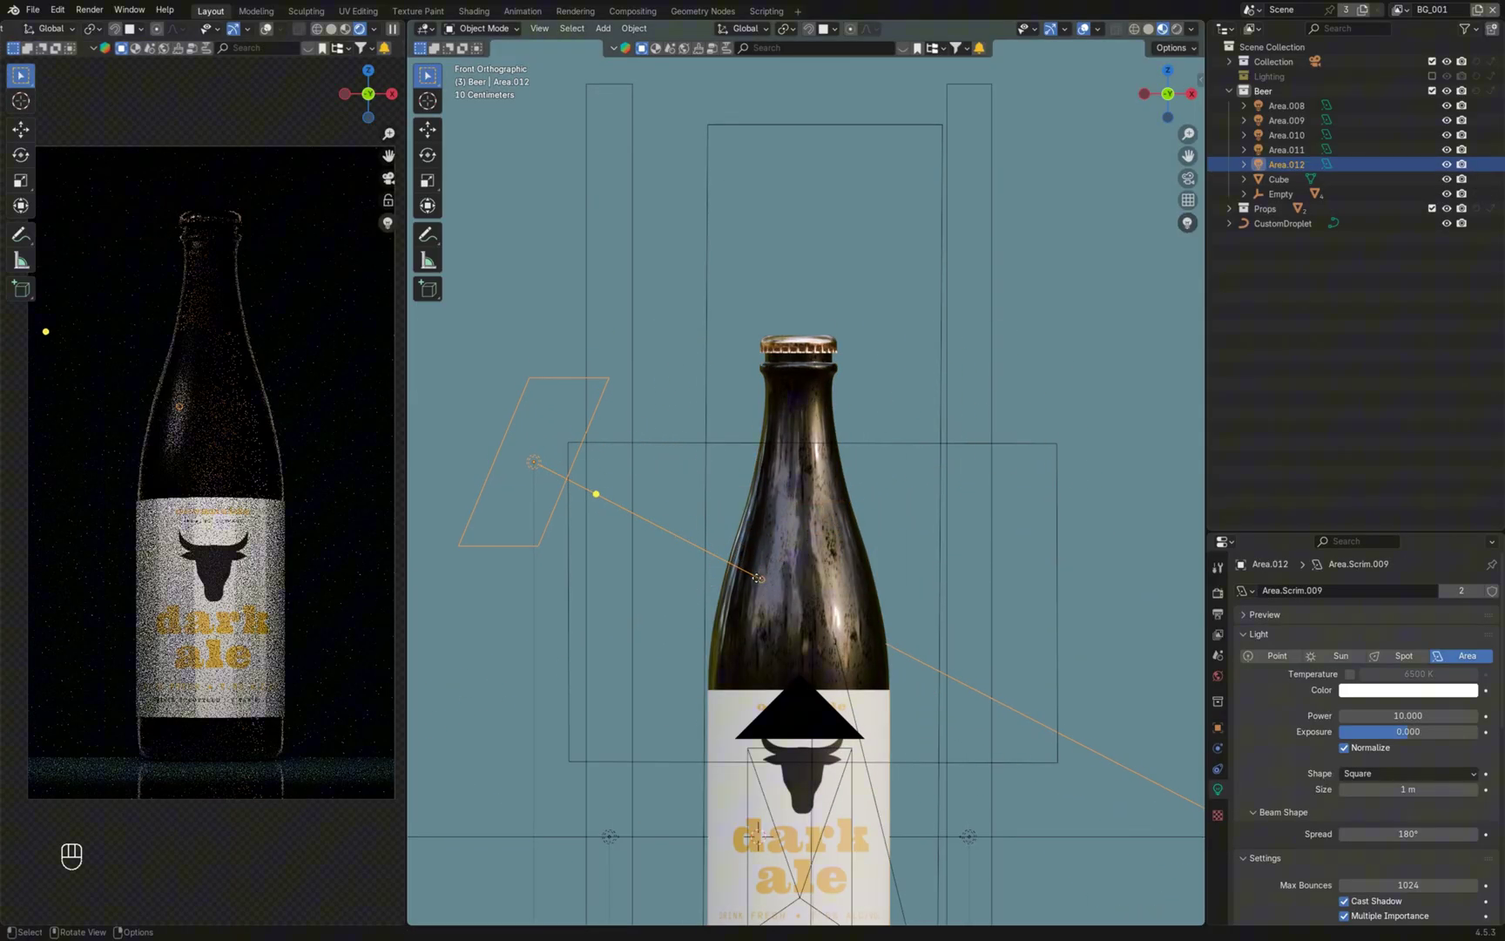
Try to reposition the new side light interactively around the bottle and undo the adjustment
scroll(739, 567, down, 4)
scroll(769, 522, down, 2)
key(Tab)
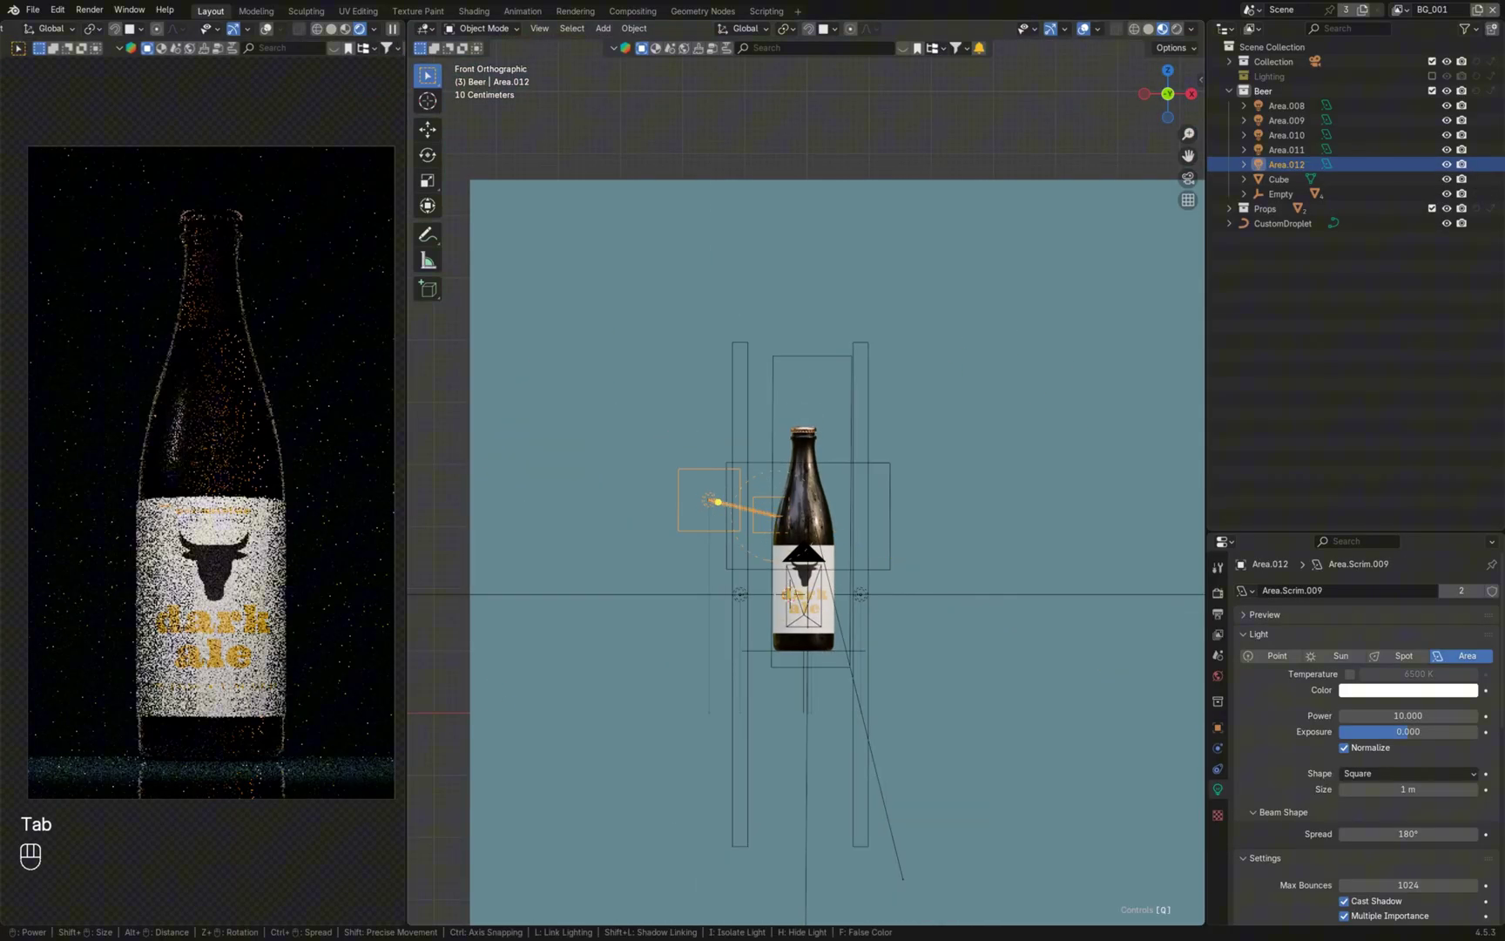
click(779, 516)
scroll(778, 515, down, 2)
middle_drag(766, 479, 781, 536)
key(ctrl+z)
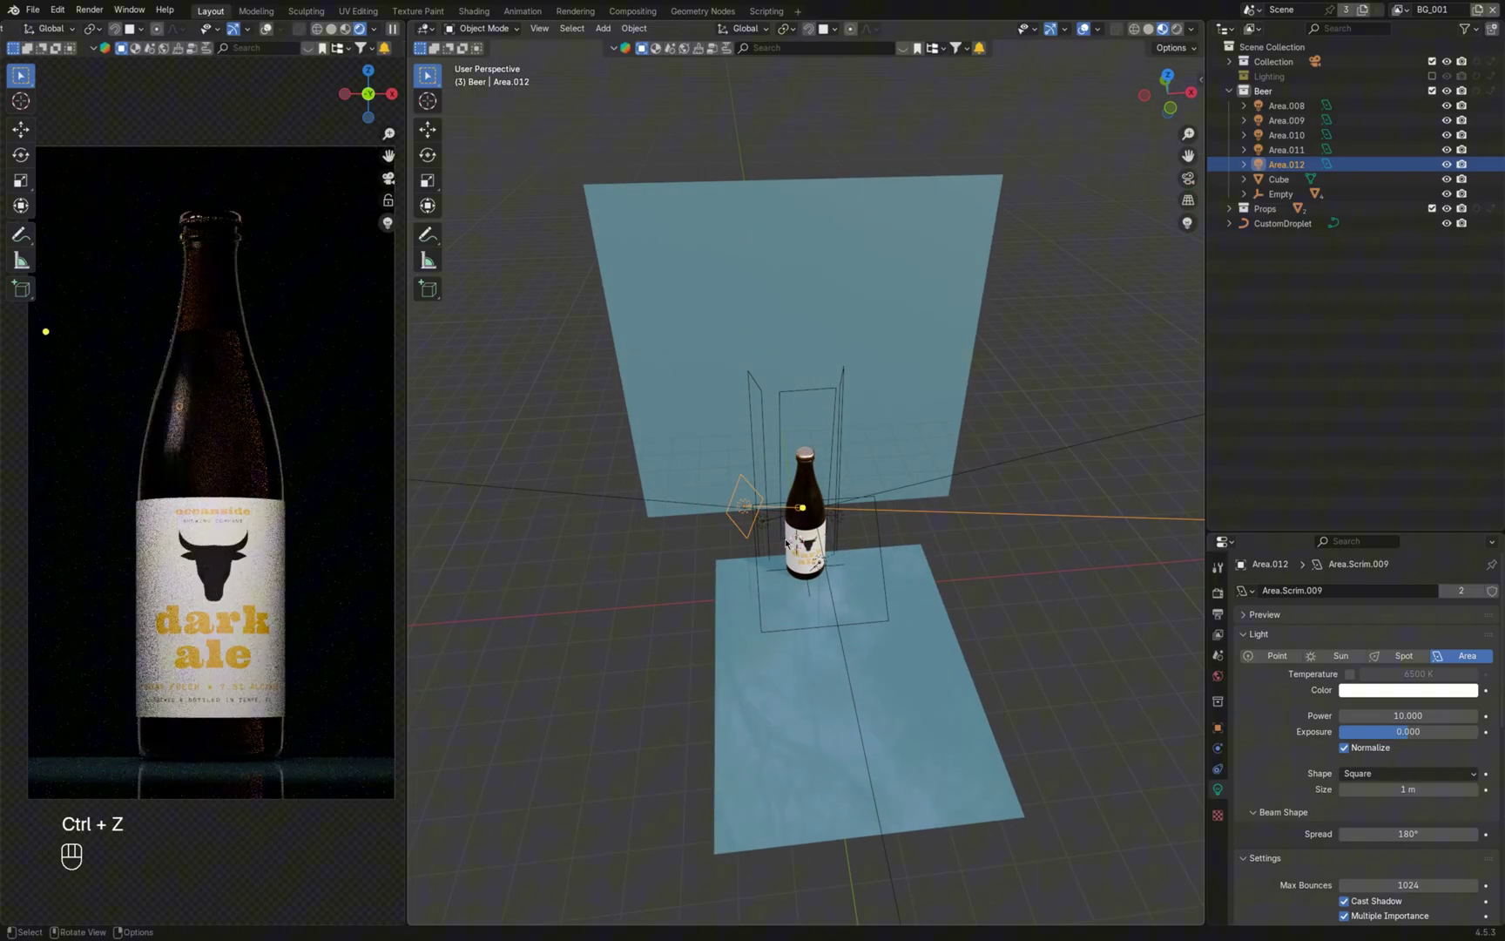
Enlarge the new side light by stretching it into a long rectangle along its local X axis
scroll(781, 537, up, 2)
key(s)
key(s)
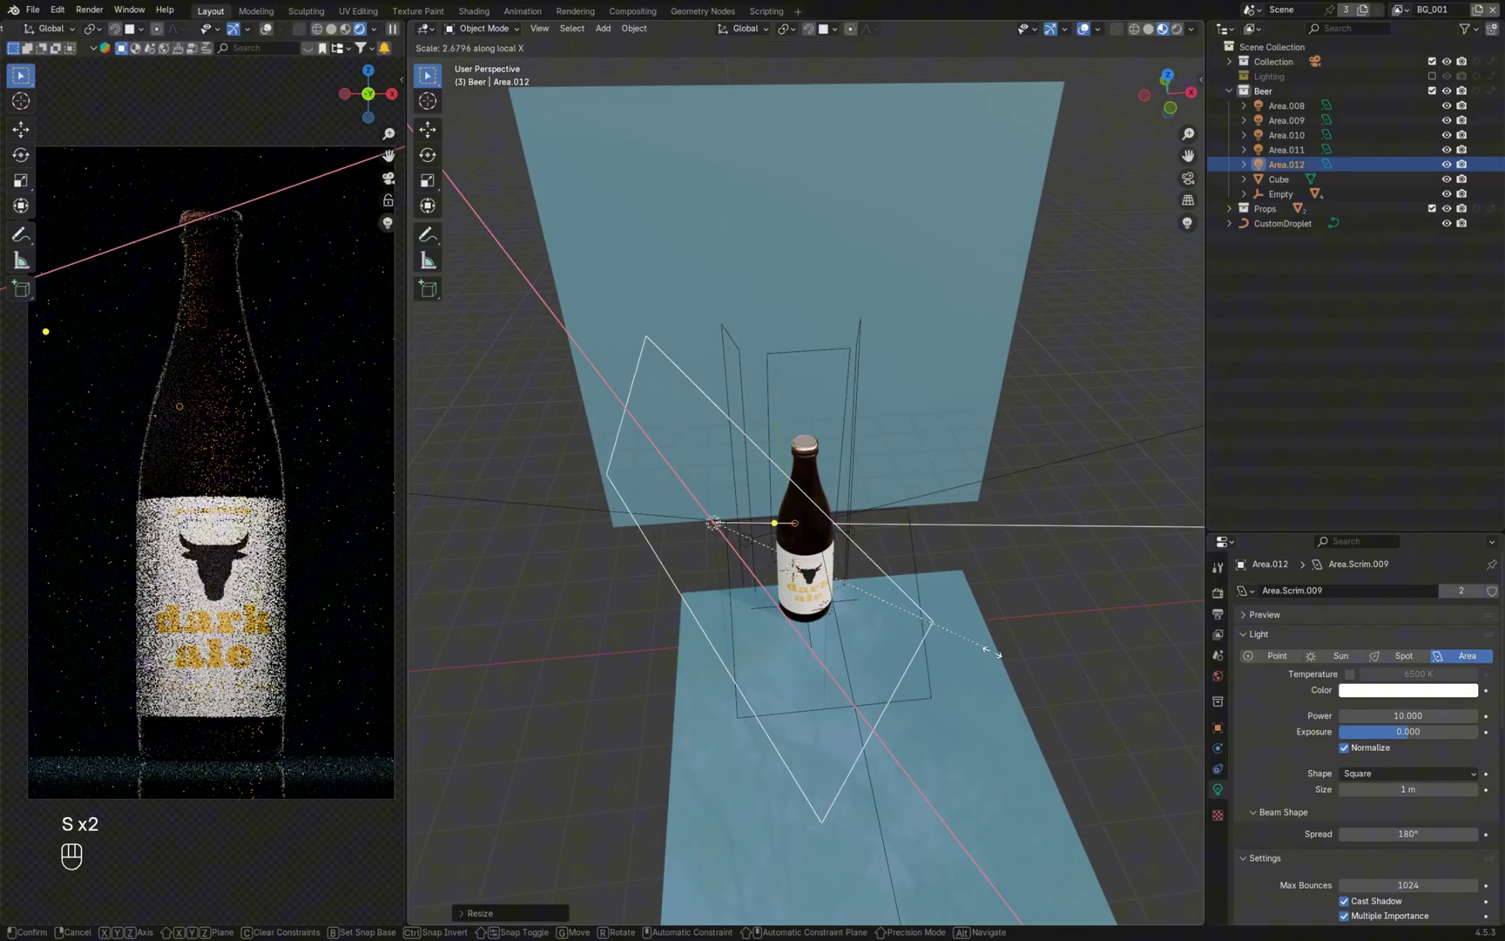
click(1014, 667)
Rotate the side light by eye in the front and right orthographic views
key(KP_1)
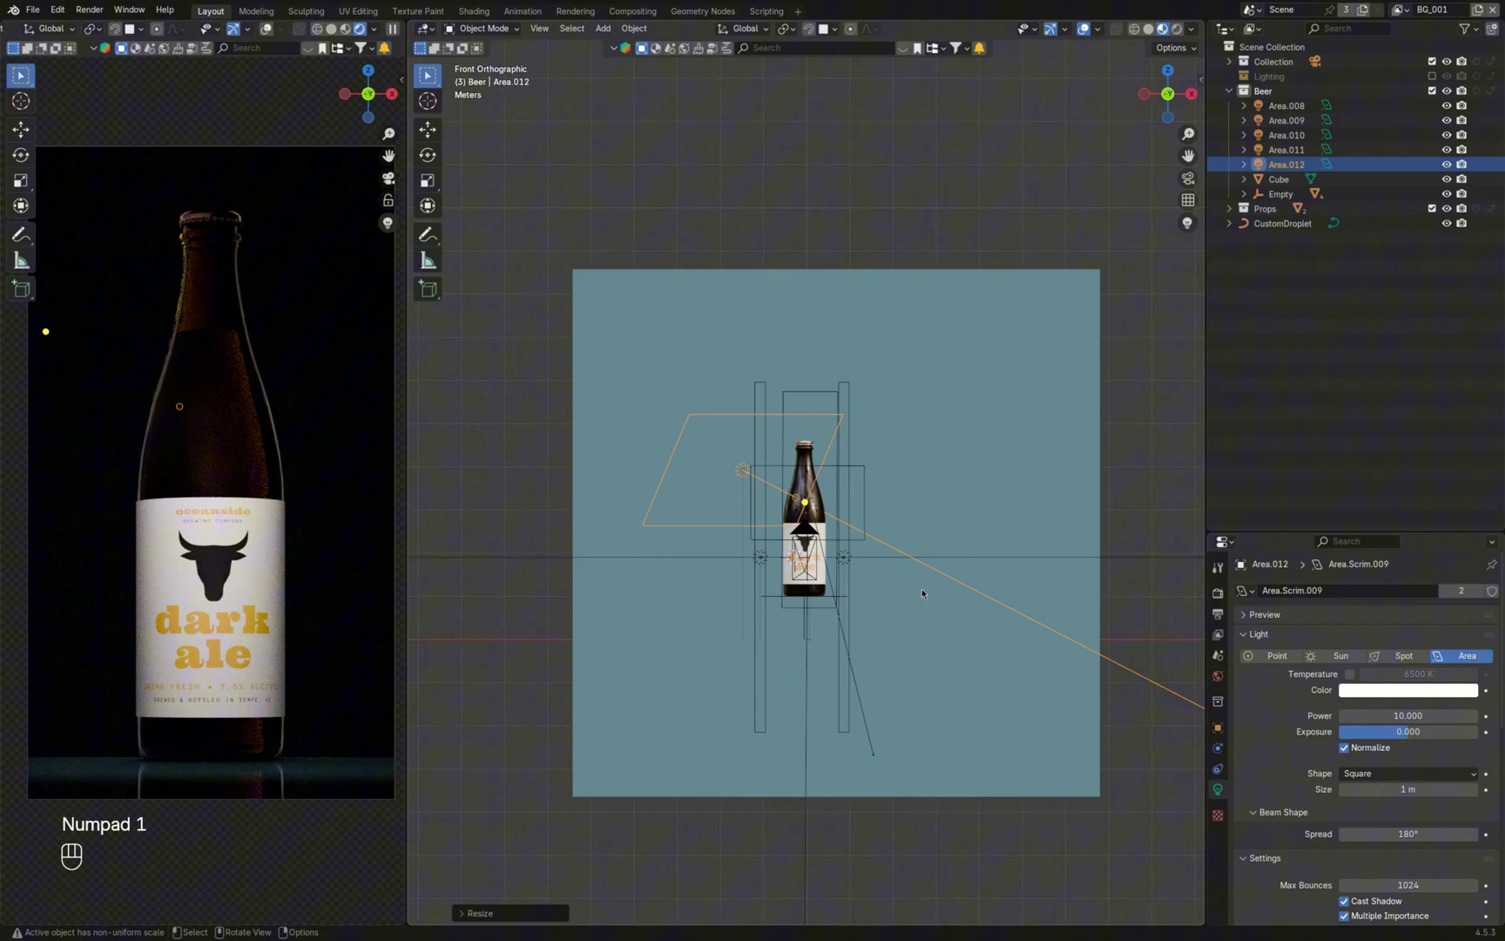
key(r)
click(927, 579)
key(KP_3)
key(r)
click(932, 579)
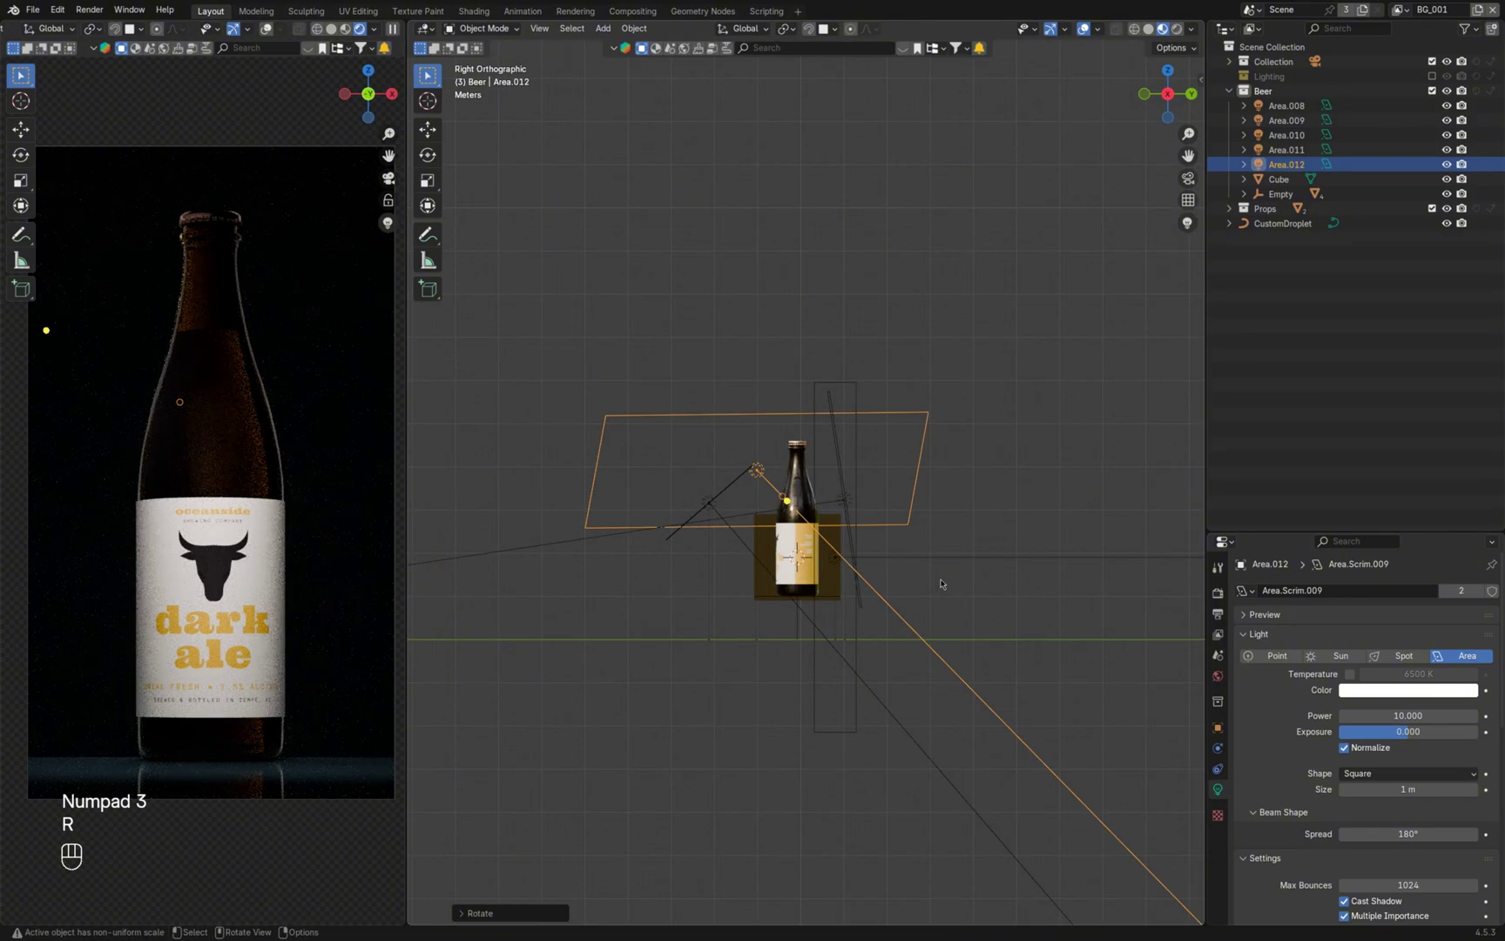
In the top view, move the side light out beside the bottle and rotate it to run along the Y direction
key(KP_7)
key(g)
click(916, 606)
key(r)
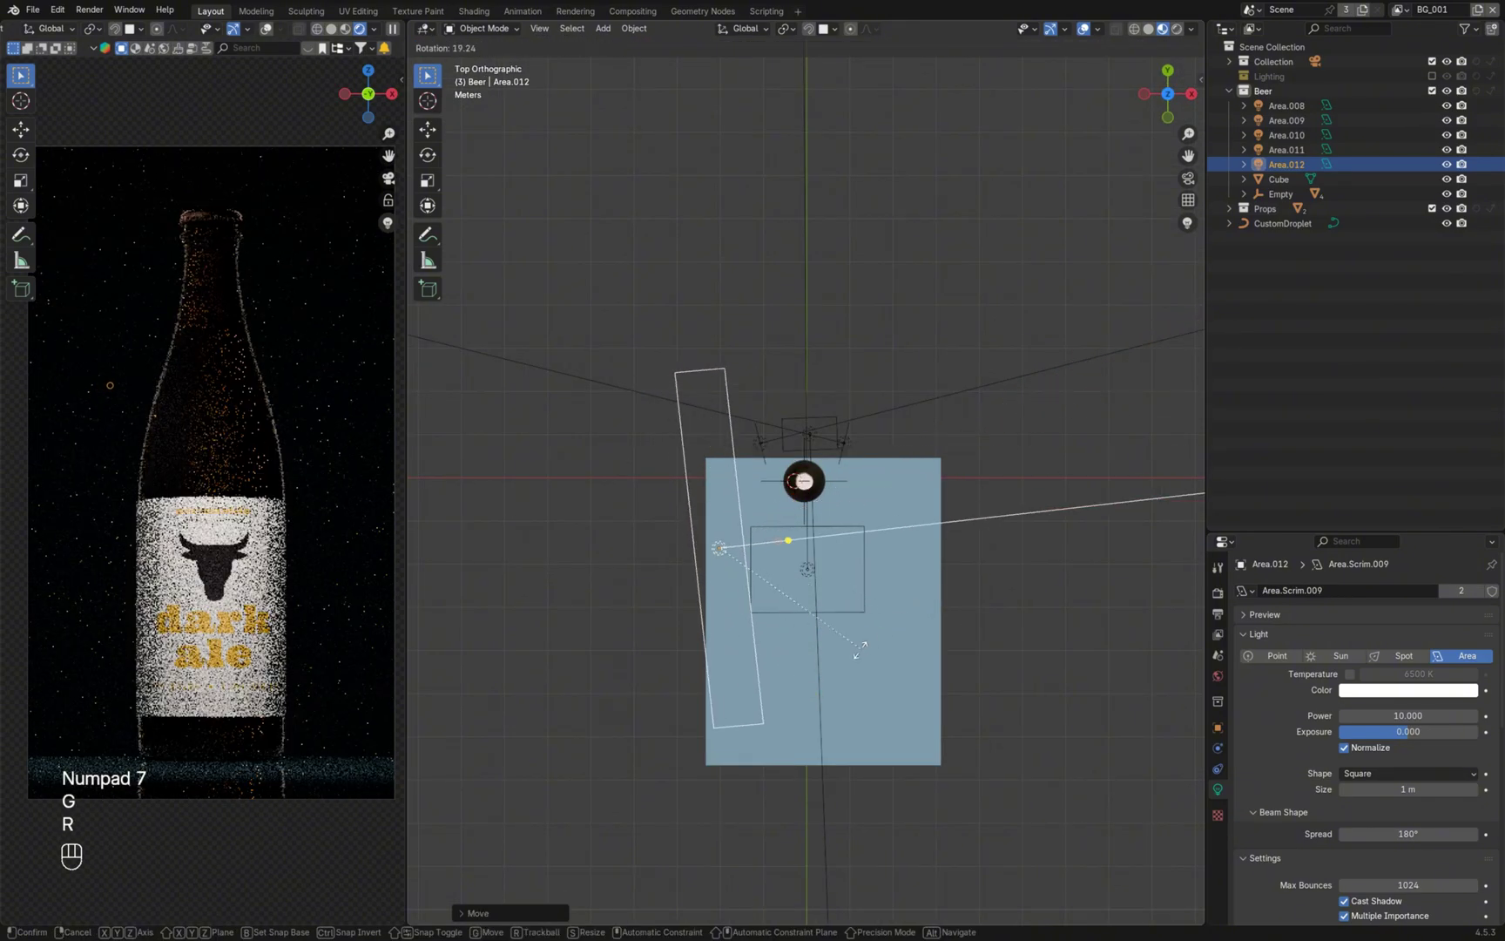
In the front view, lower the side light, rotate it upright beside the bottle, and scale it taller
key(KP_1)
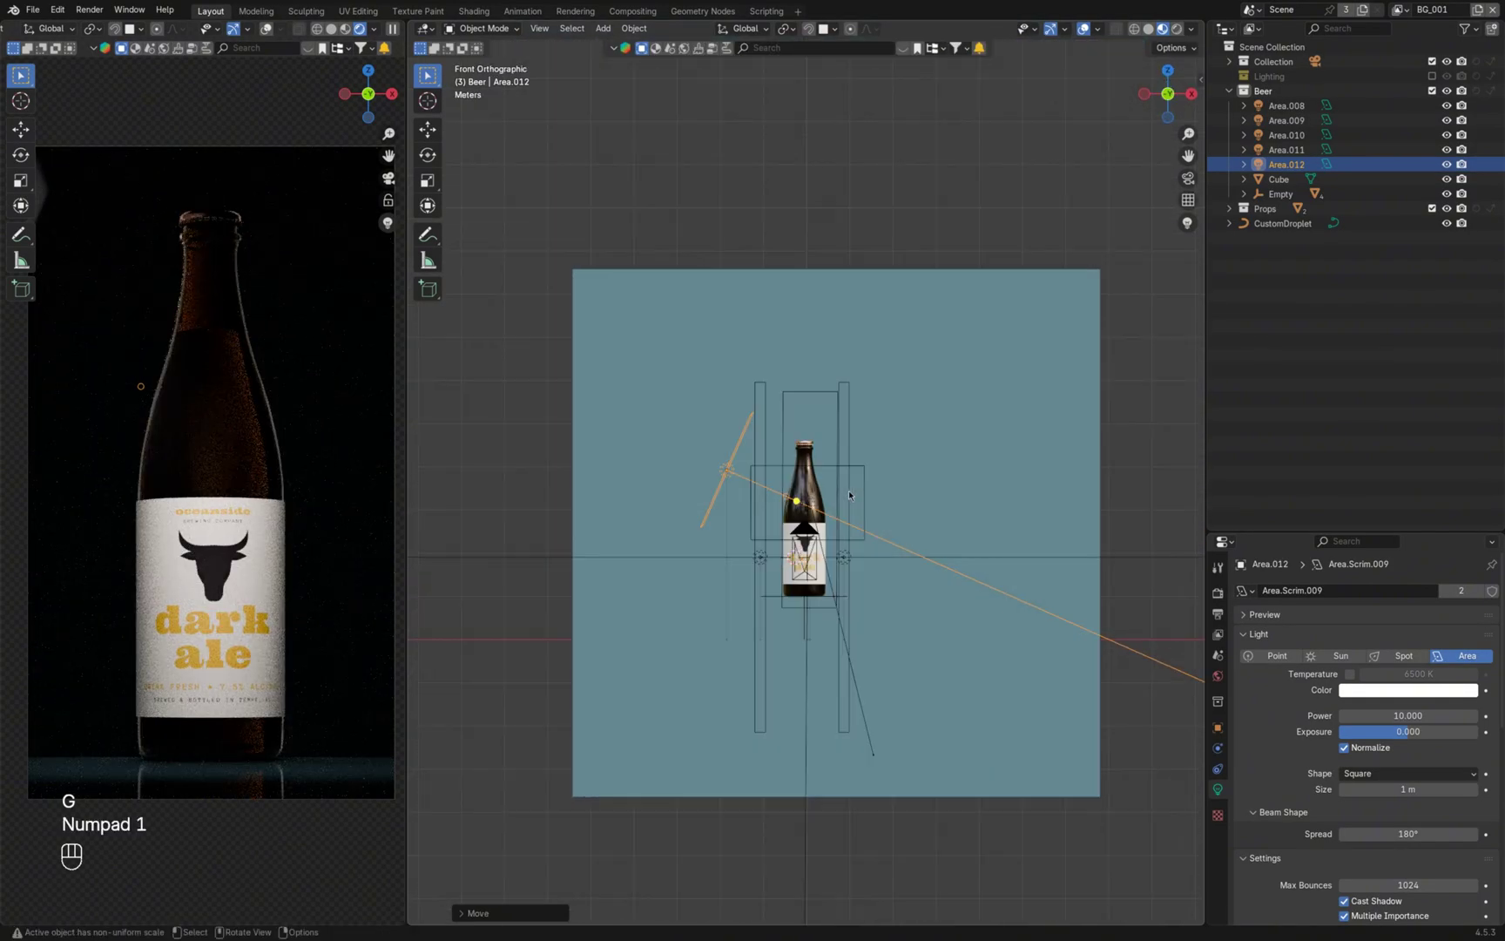
key(g)
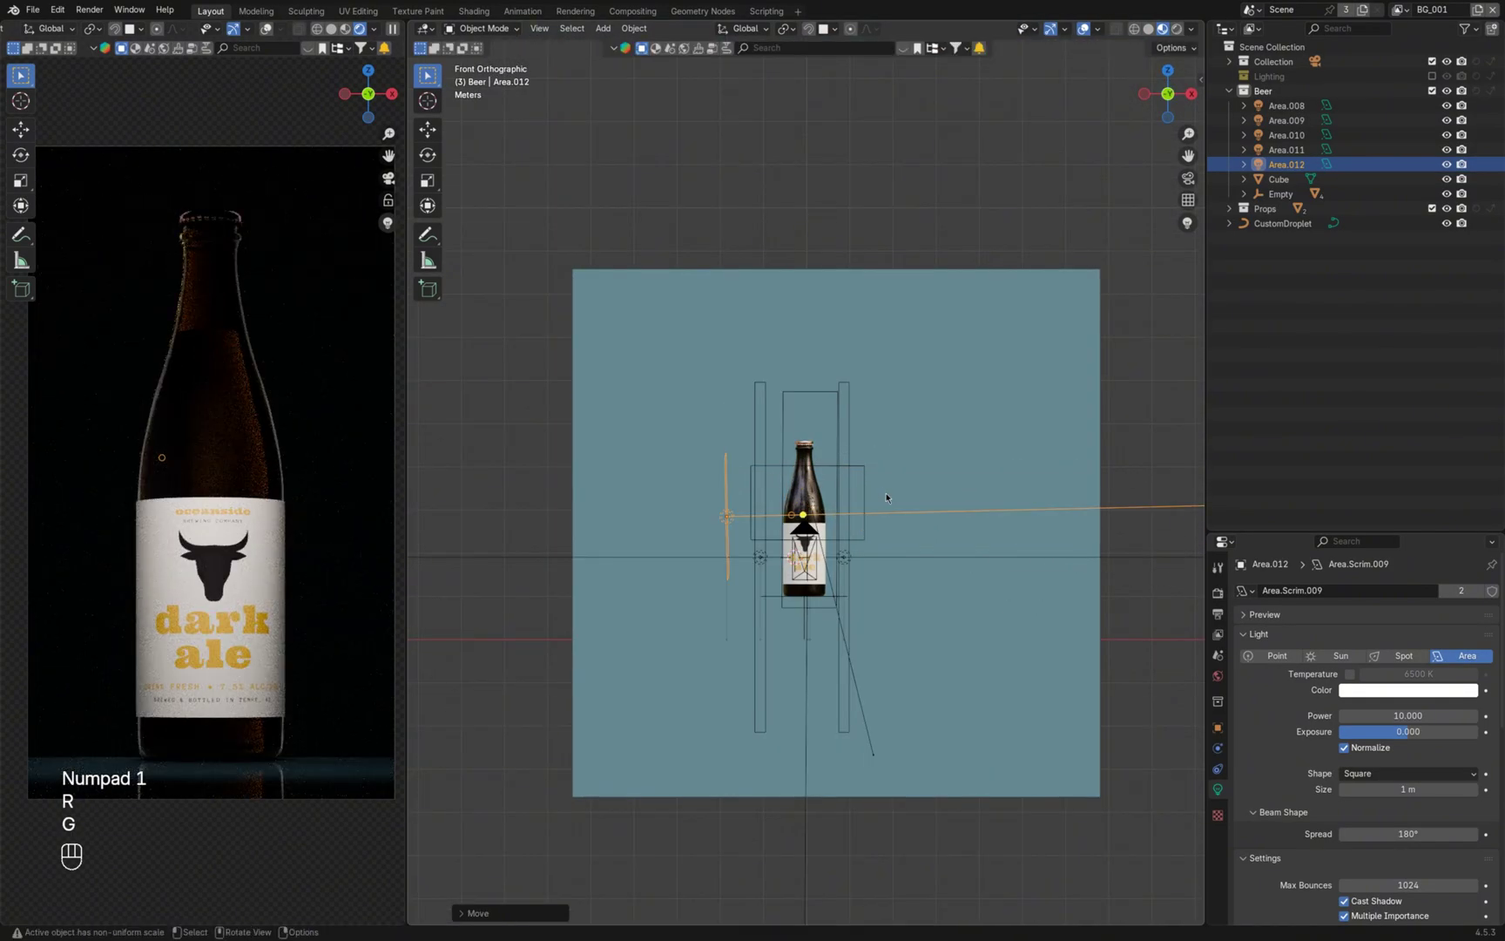
key(s)
click(1051, 505)
key(r)
click(1045, 515)
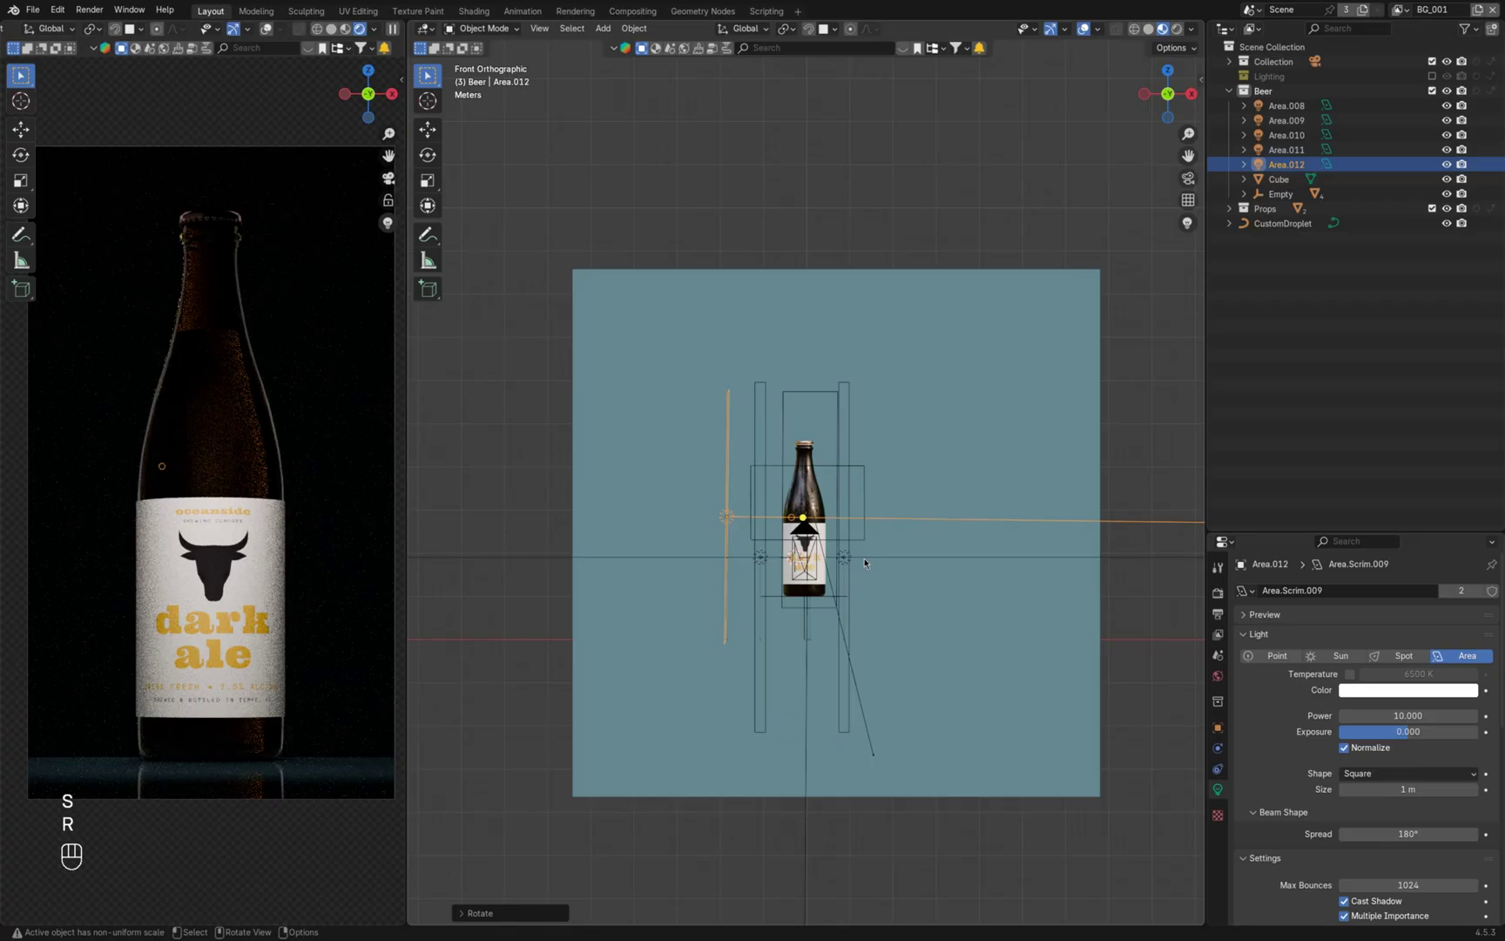
Preview the side light in rendered shading and set its Horizontal Tilt to -90°
middle_drag(854, 540, 784, 548)
middle_drag(958, 558, 730, 544)
key(z)
click(732, 470)
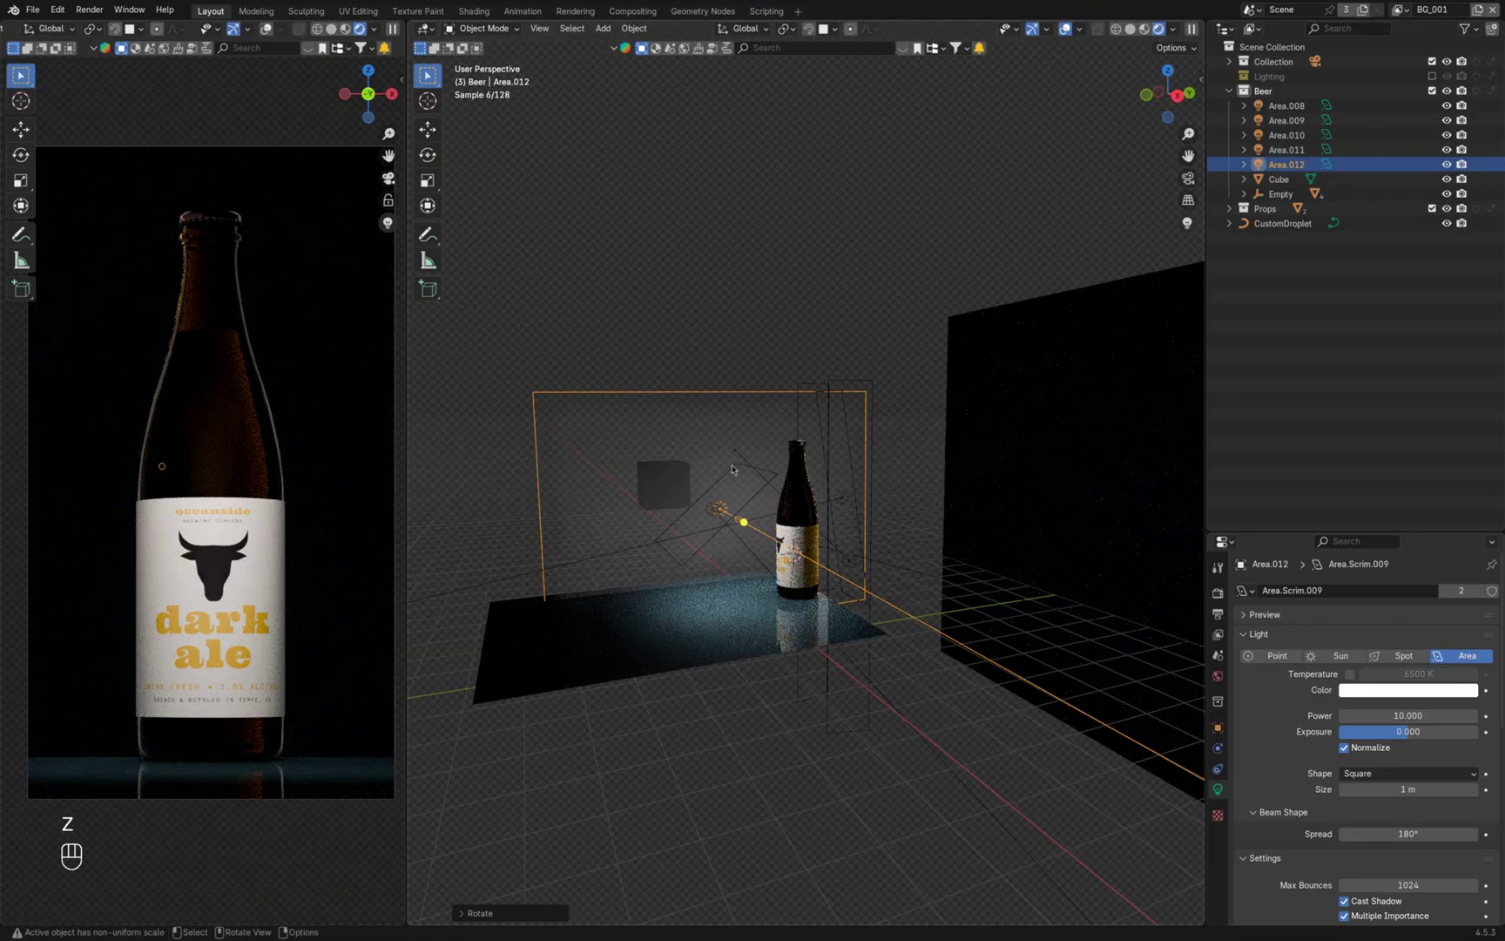
scroll(1259, 787, down, 8)
drag(1394, 731, 1343, 731)
scroll(812, 576, up, 2)
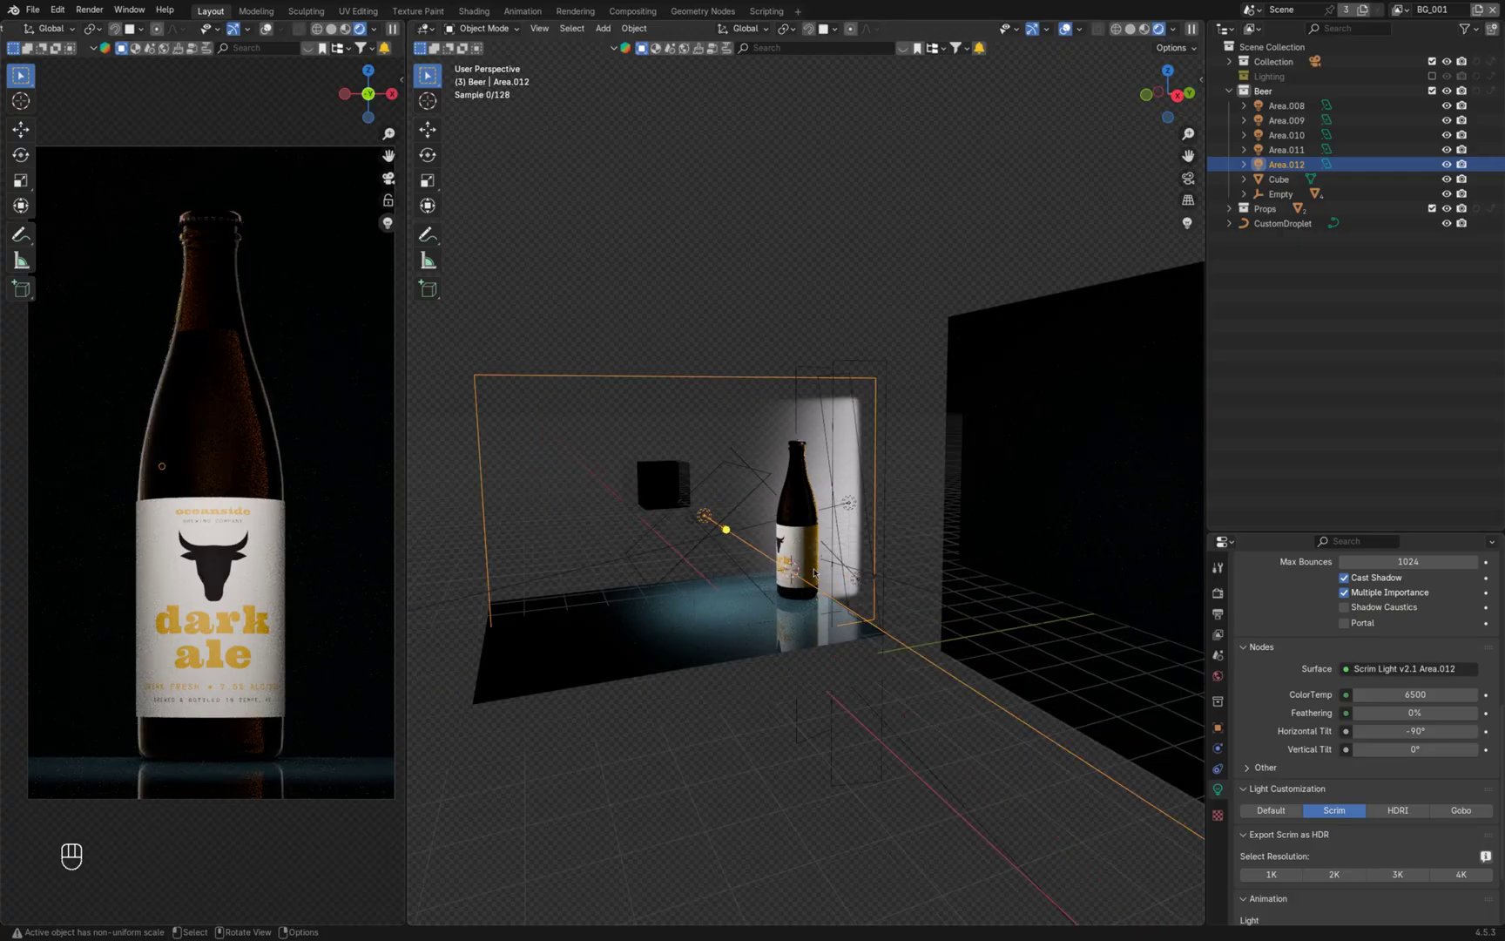
key(shift+alt+z)
mouse_move(811, 576)
middle_down()
mouse_move(869, 562)
mouse_move(766, 567)
mouse_move(849, 557)
middle_up()
Restore Material Preview shading with overlays and move the side light about -2.06 m along global Y
key(z)
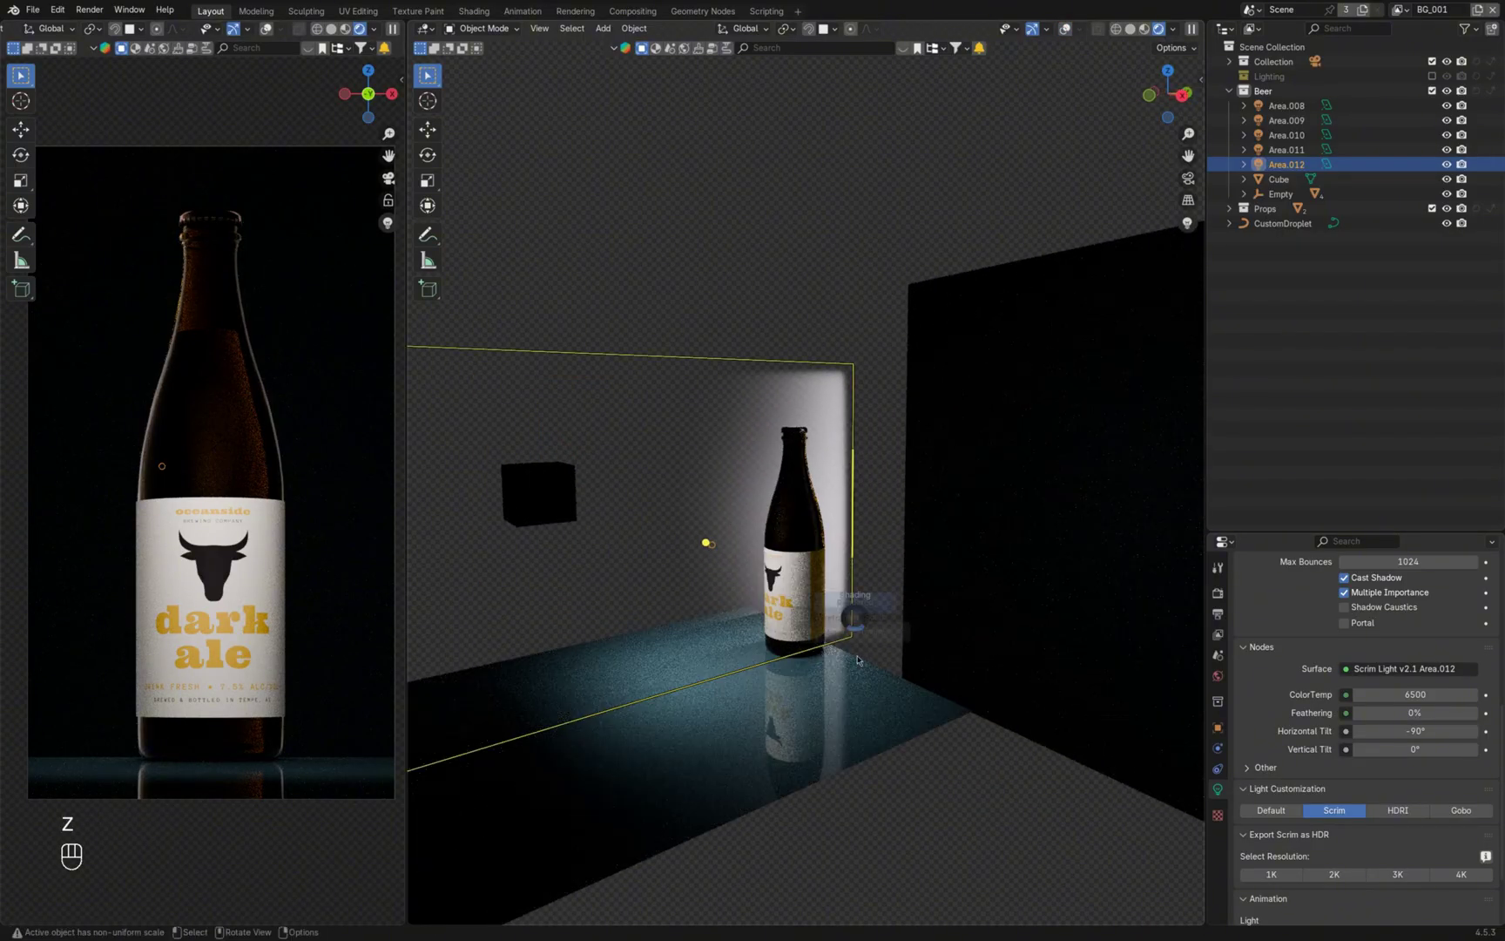
click(855, 620)
key(shift+alt+z)
scroll(809, 543, down, 2)
key(g)
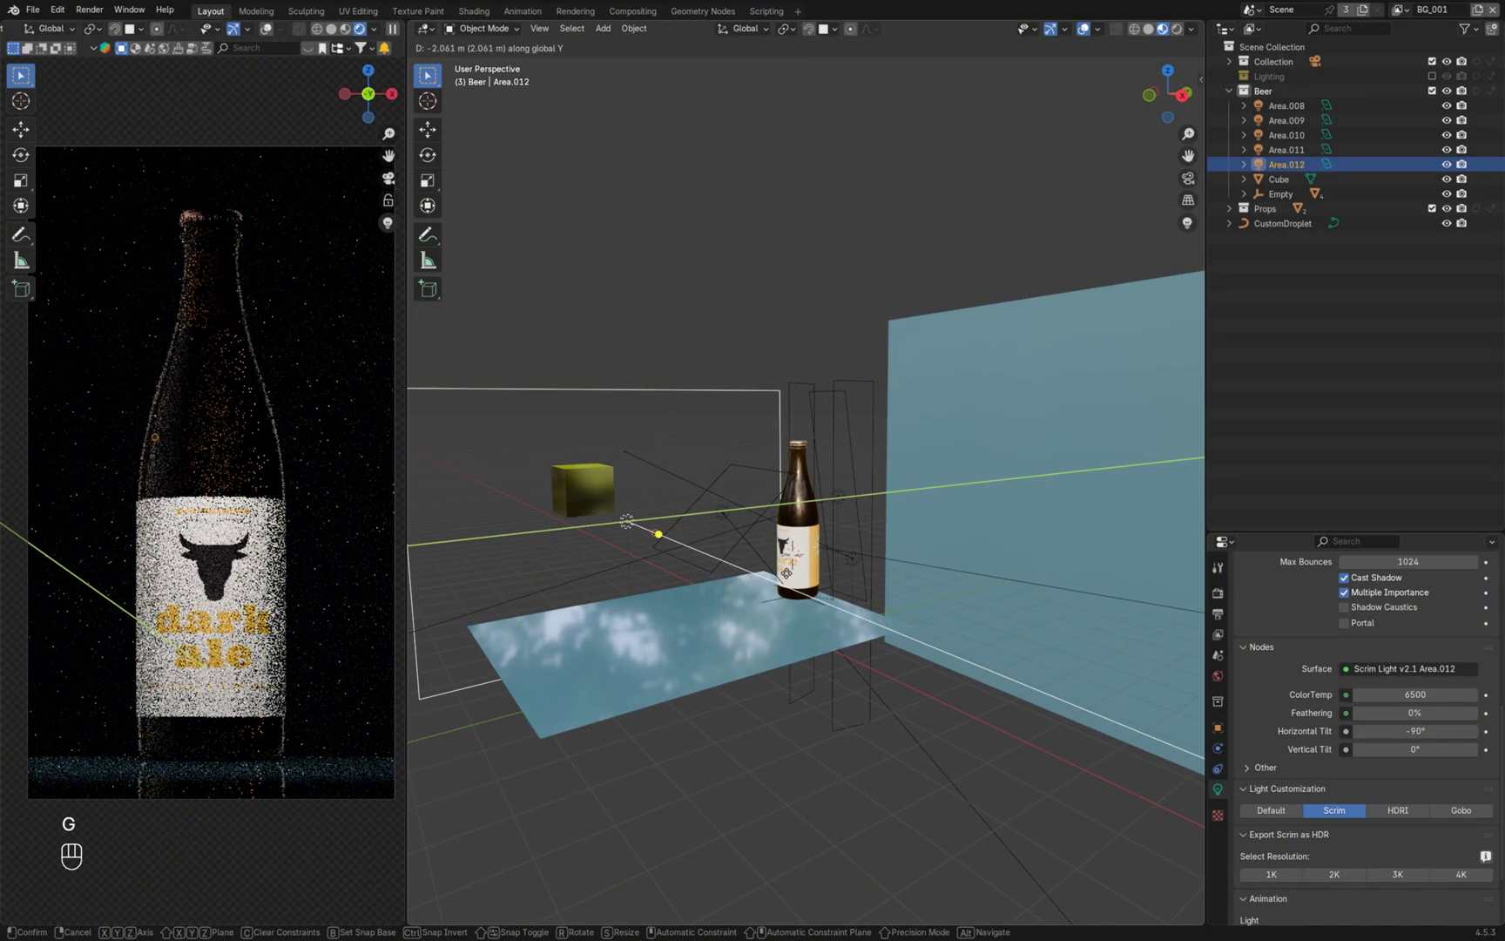
click(786, 573)
Shift the side light about another -0.26 m along global Y, judging its reflection on the bottle's shoulder up close
key(shift+b)
drag(135, 386, 262, 523)
key(KP_0)
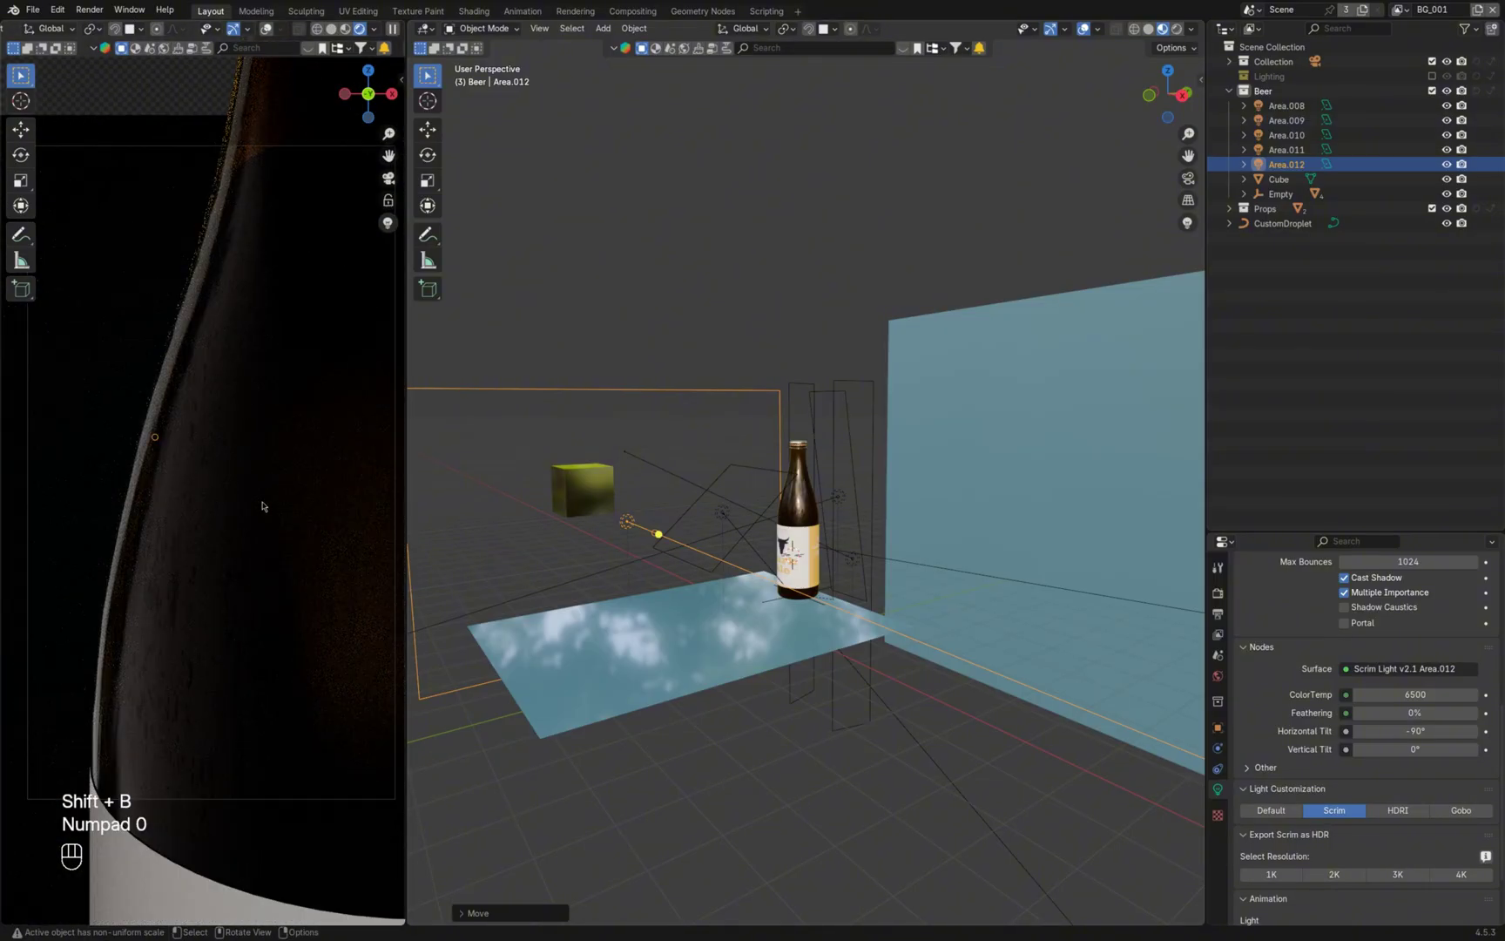
key(g)
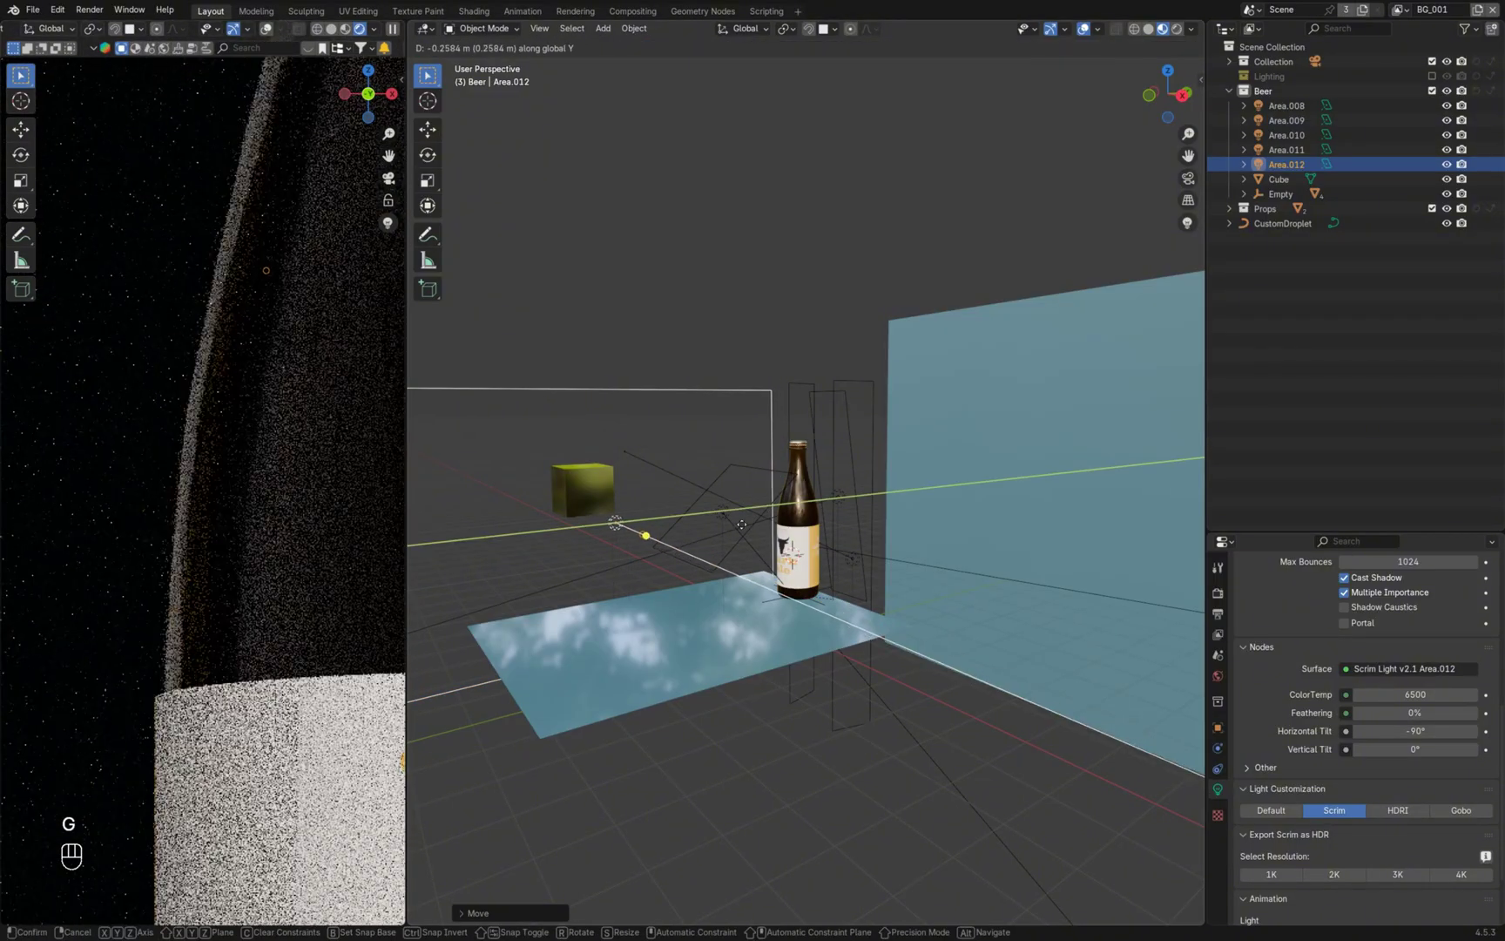
click(742, 528)
shift+middle_drag(297, 436, 244, 453)
scroll(1399, 718, up, 6)
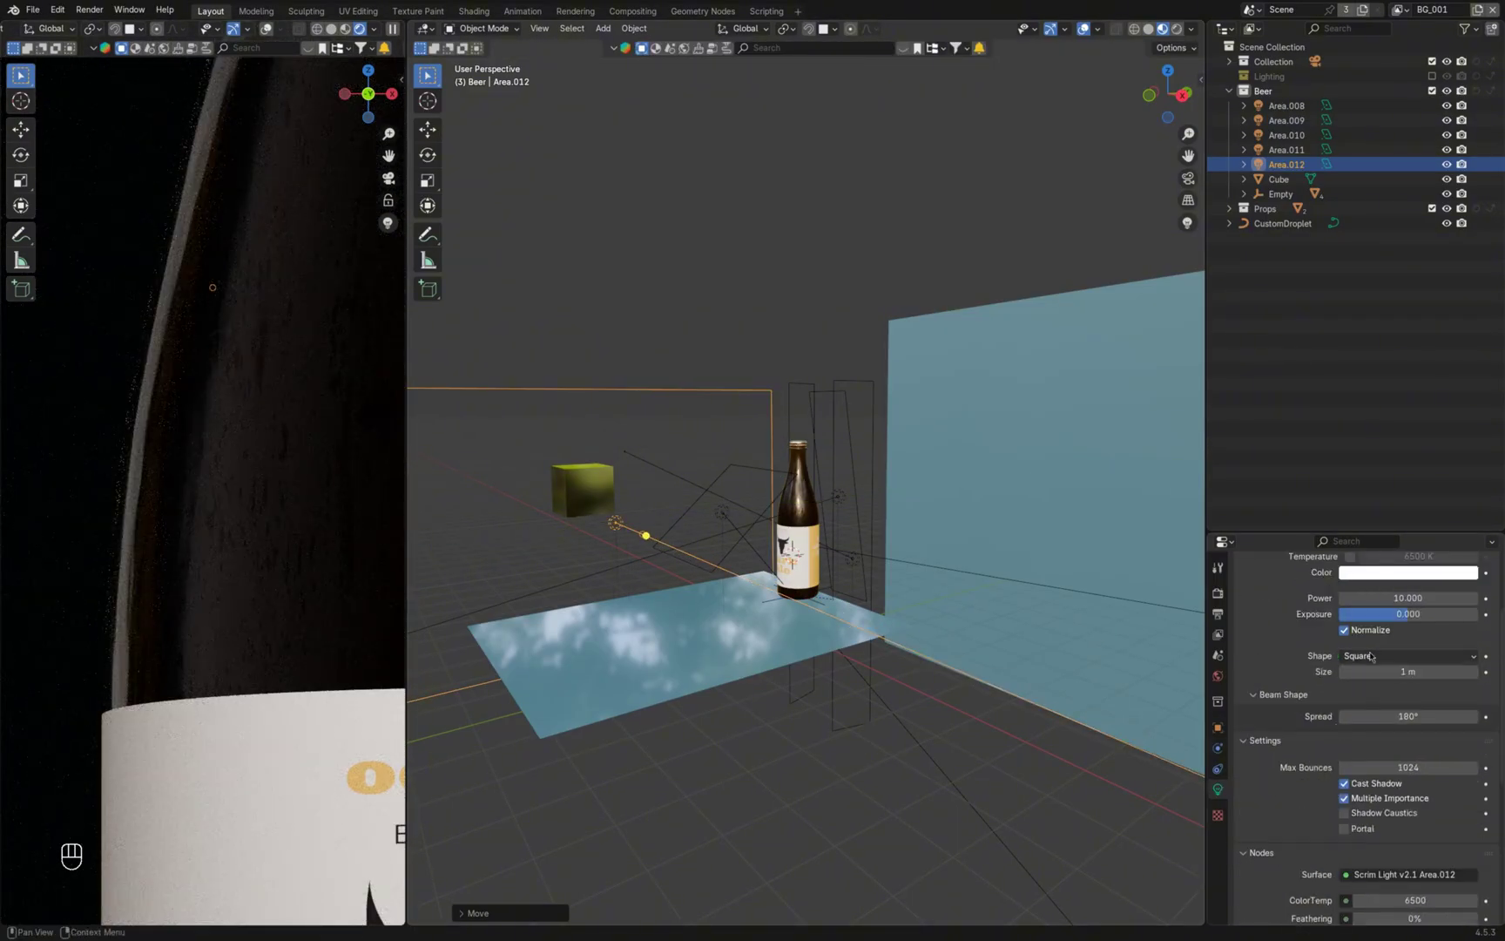
Set the side light's power to 45 after trying 50 and 35, judging the reflection on the whole bottle
click(1399, 718)
text(50)
key(Return)
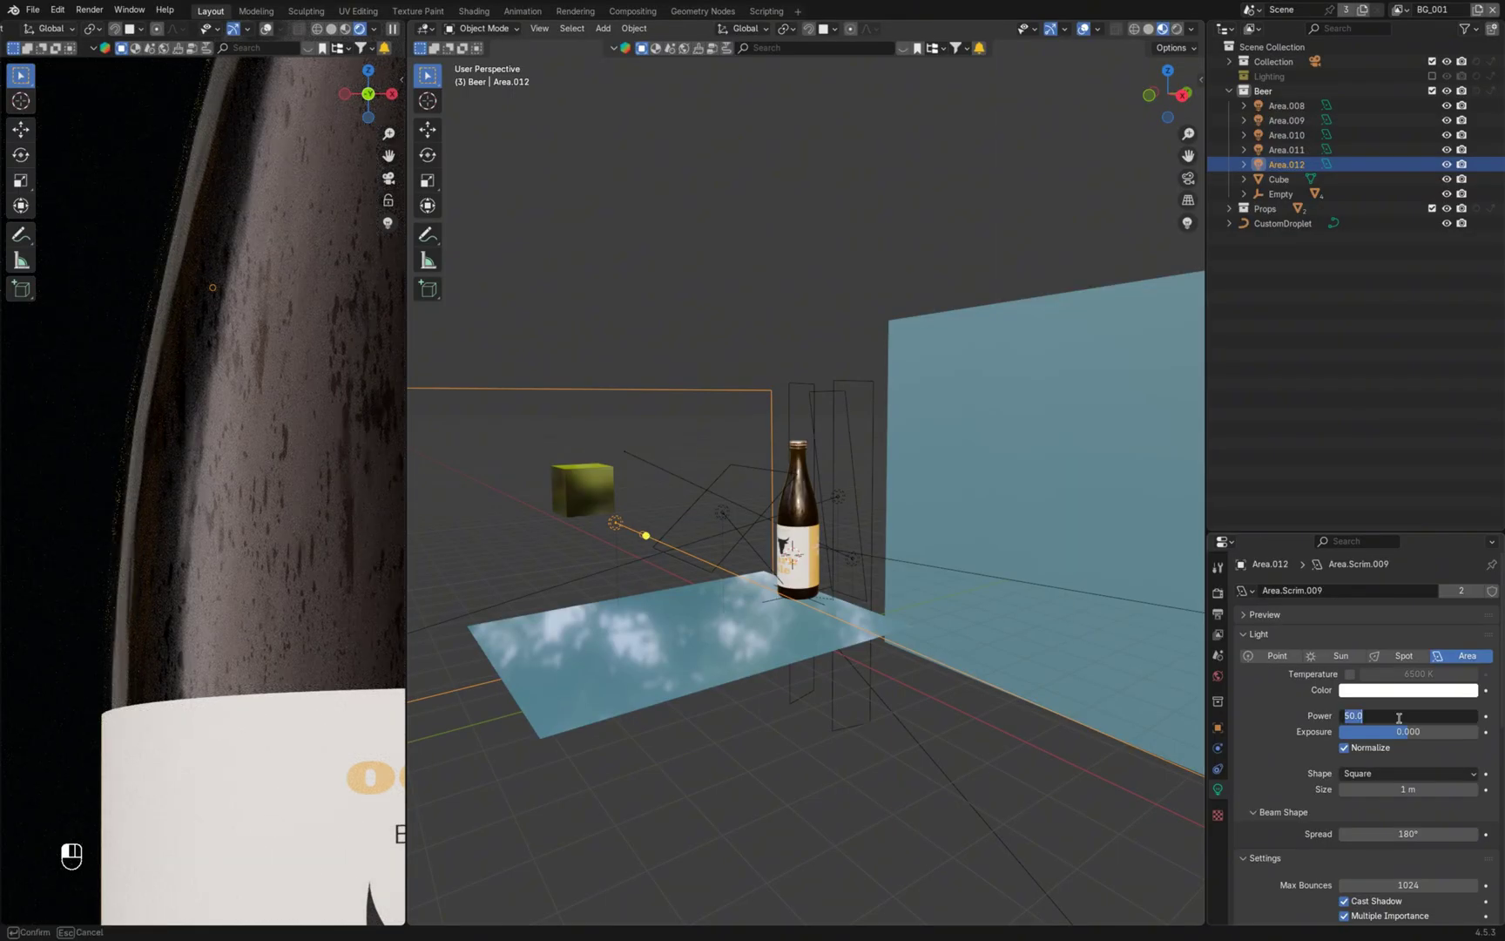
text(35)
key(Return)
key(Home)
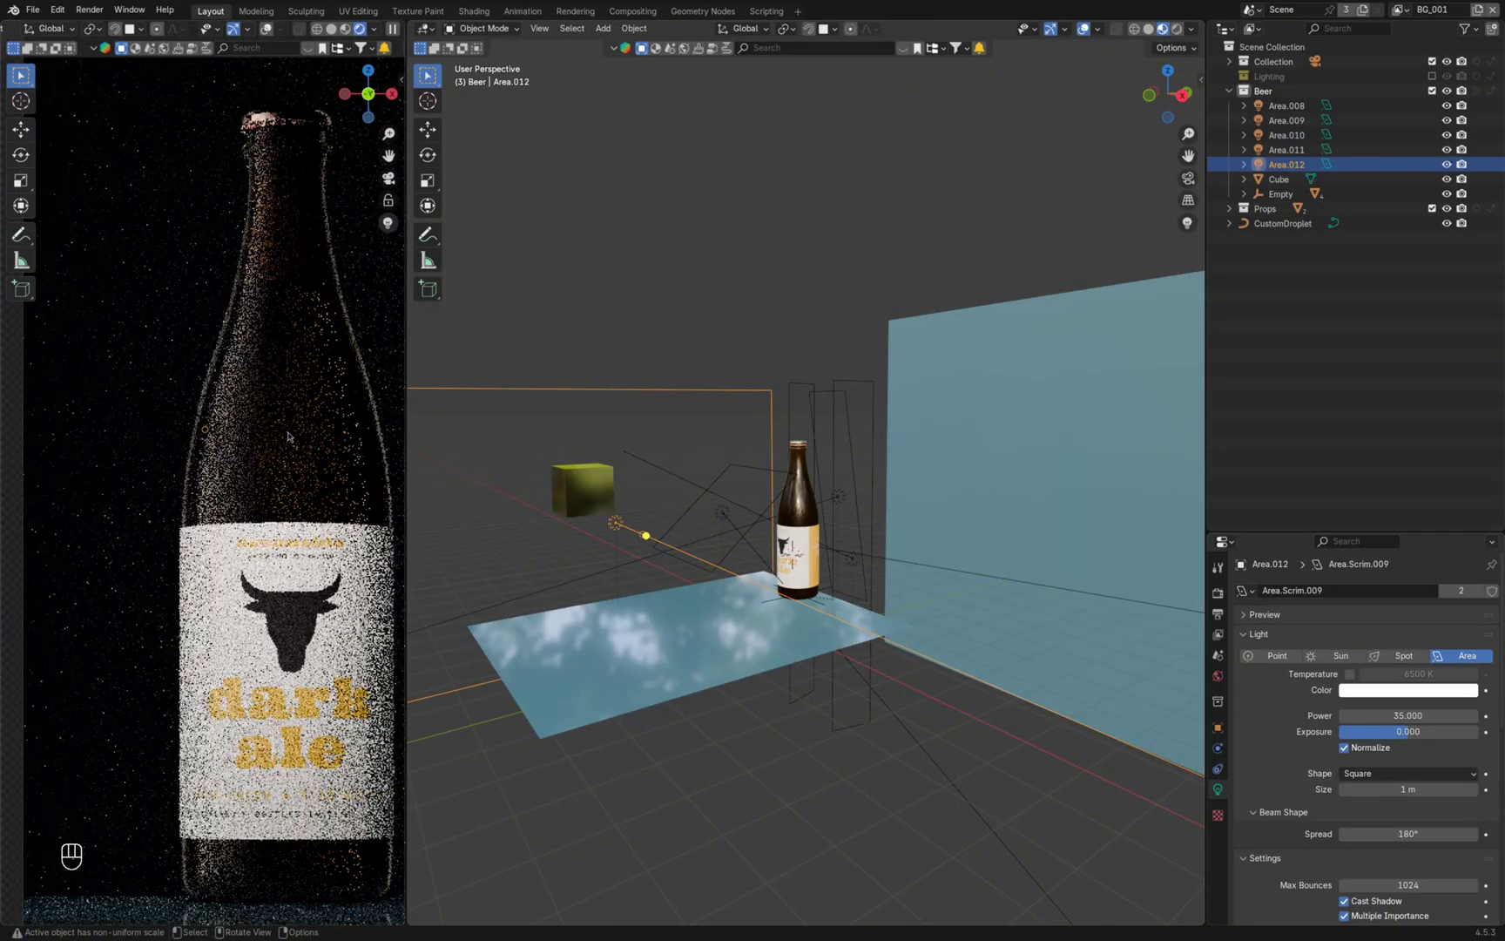
scroll(288, 436, down, 2)
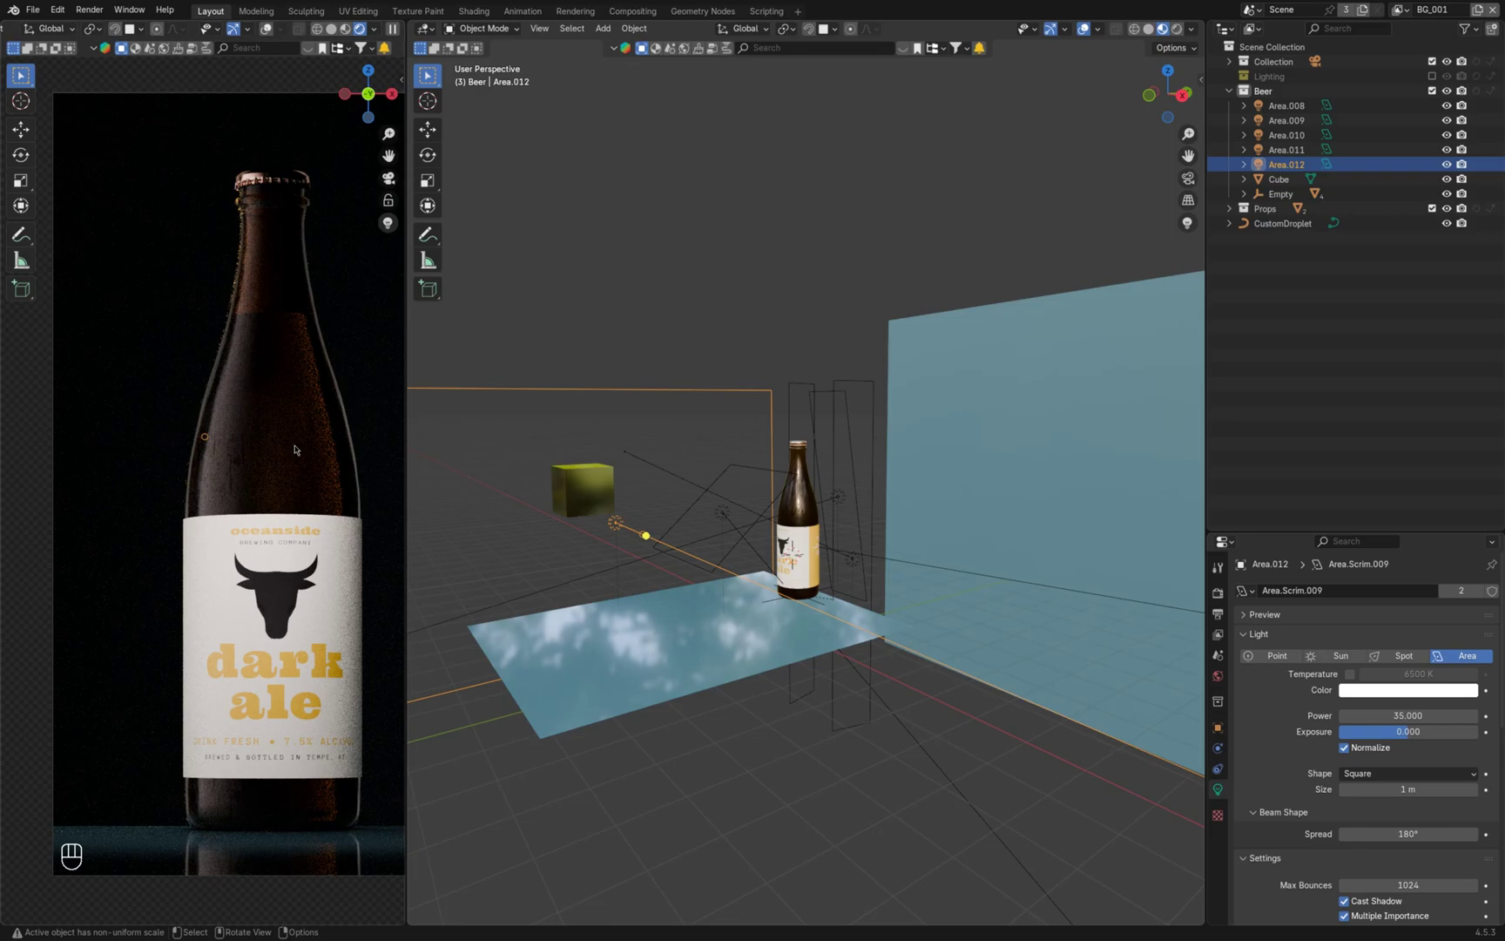
text(45)
key(Return)
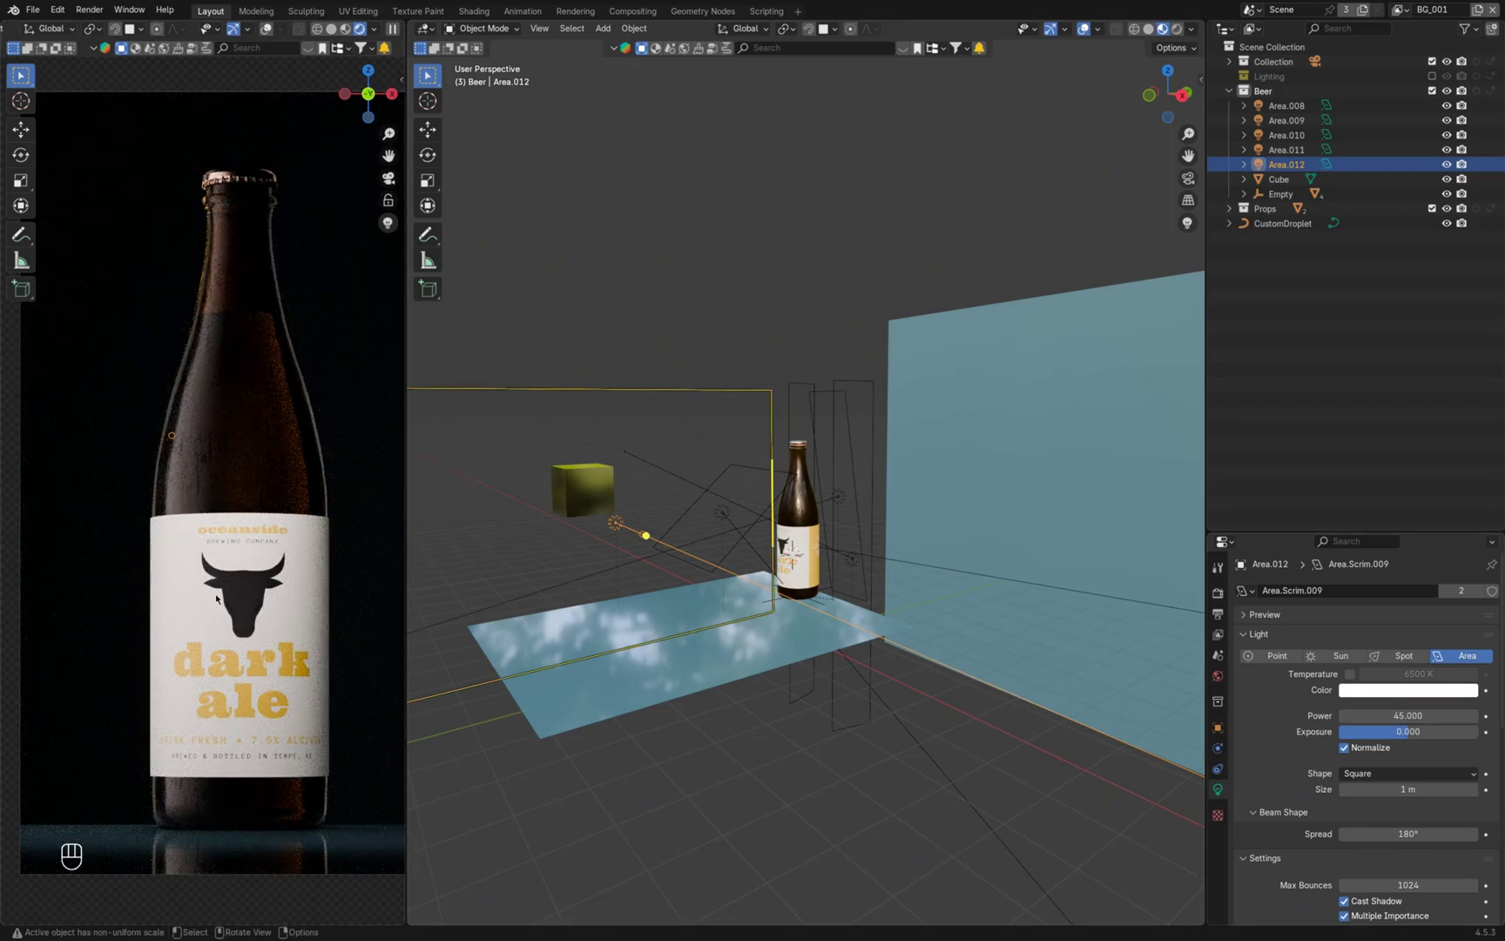
Link the side light to the Beer collection and exclude the label, Object_01.001, from its light linking
click(1218, 728)
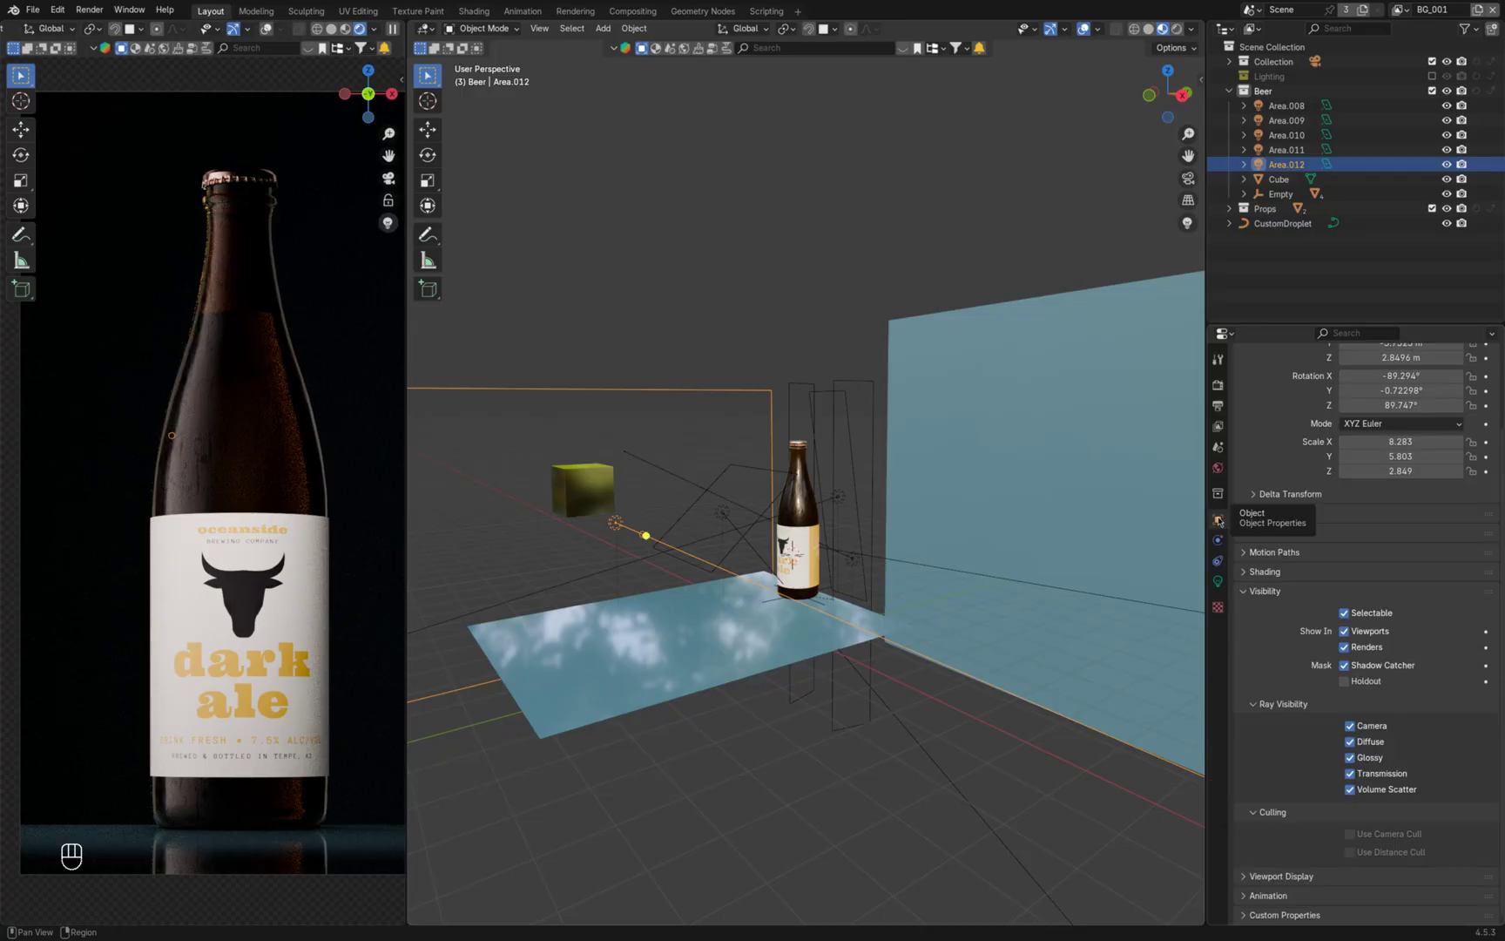
click(1248, 577)
click(1253, 592)
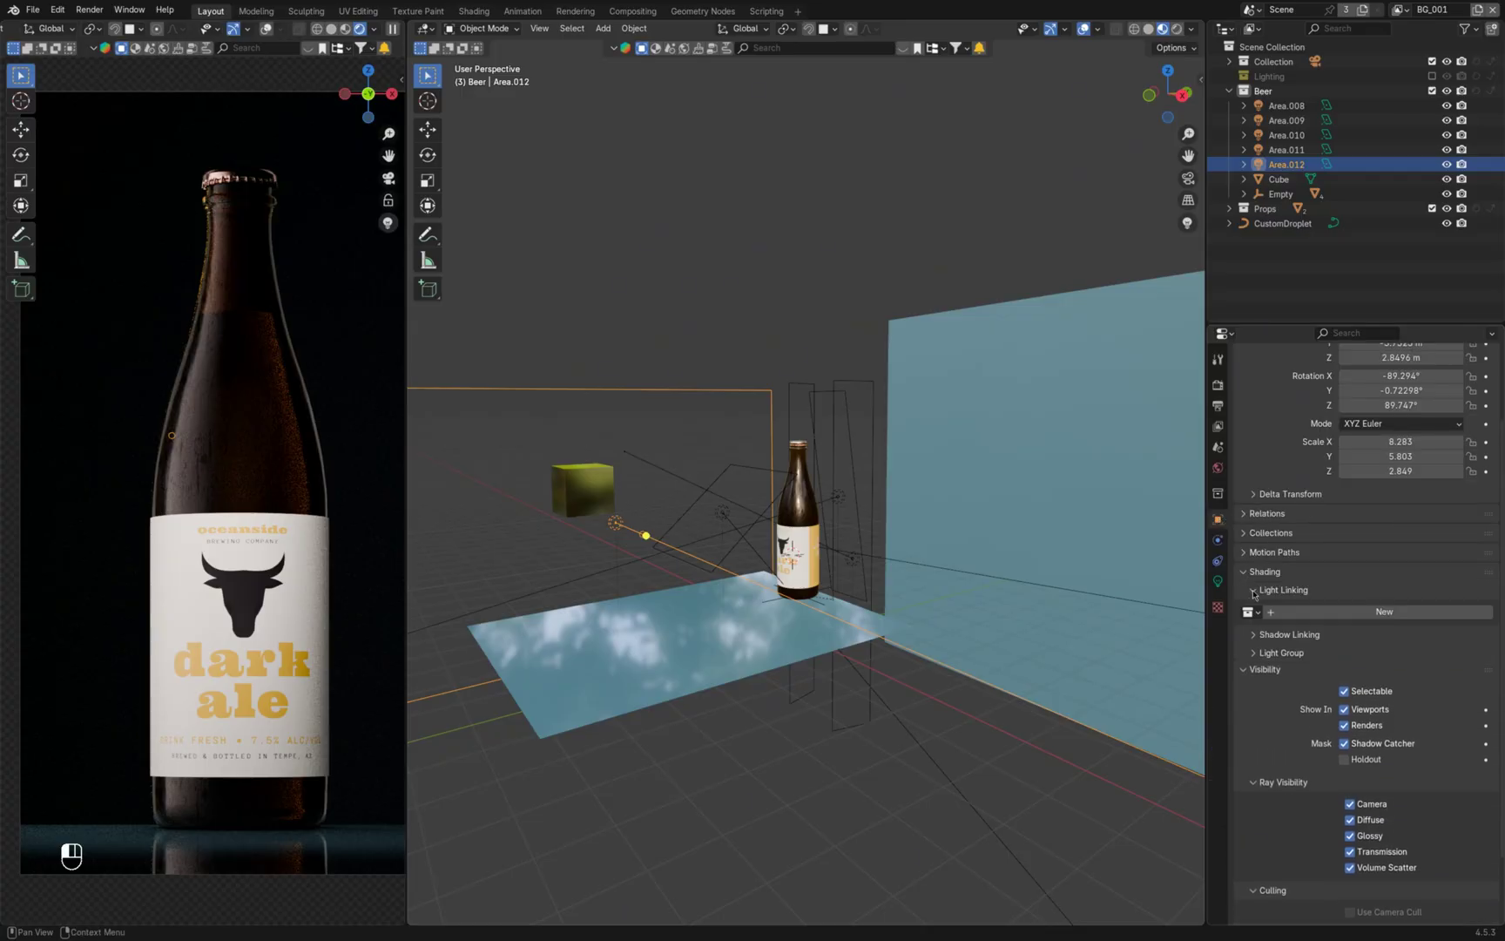
click(1250, 612)
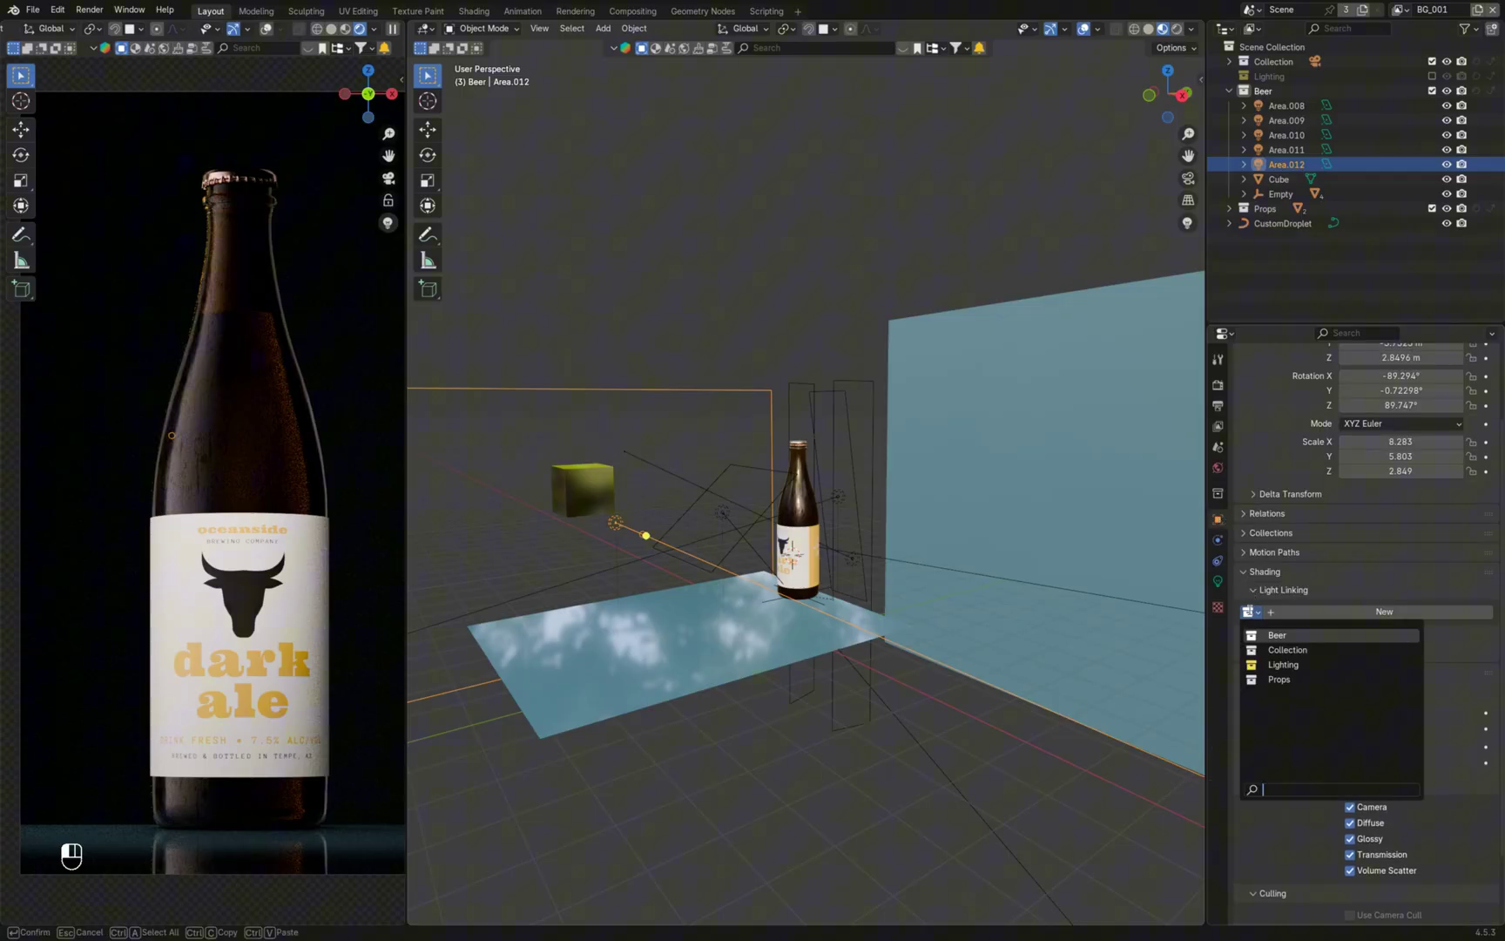
click(1272, 647)
click(1251, 612)
click(1261, 635)
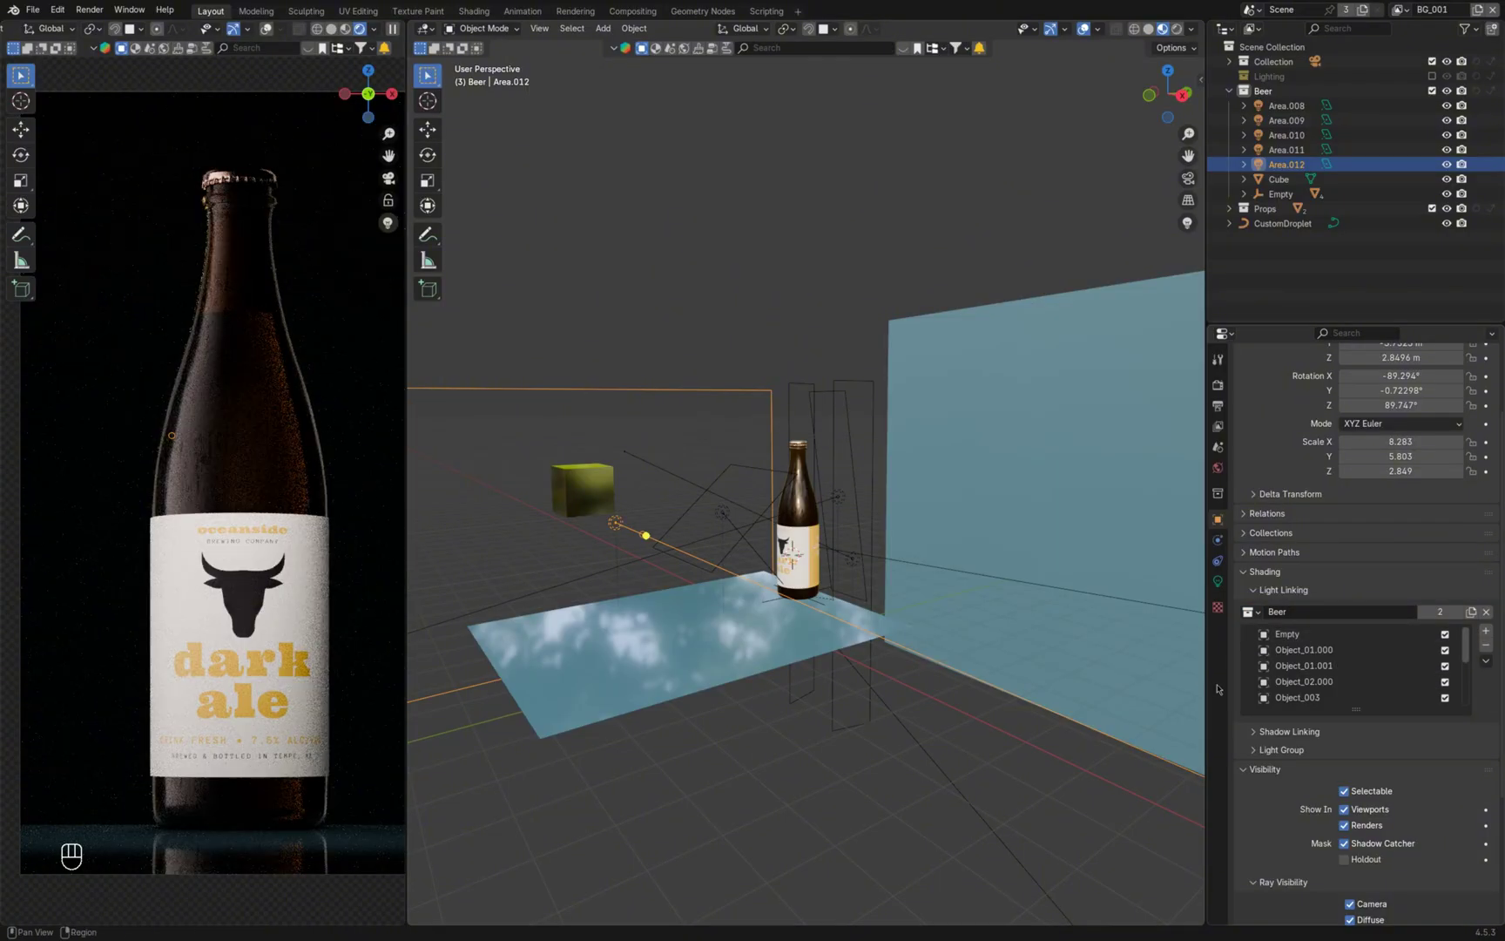
click(1446, 666)
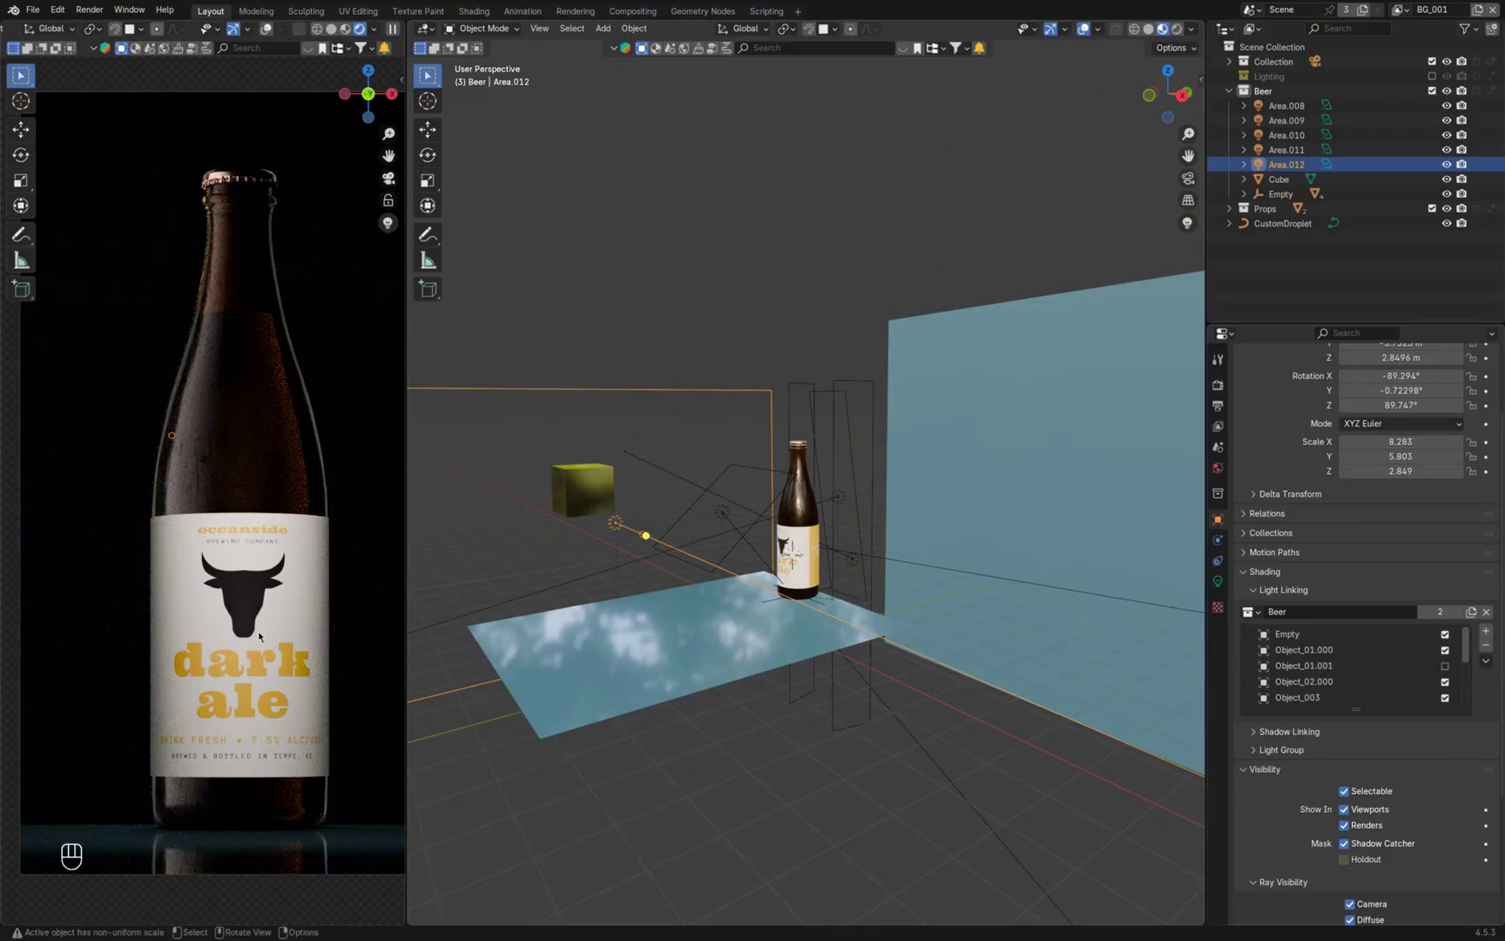
Zoom in on the bottle cap in the front view and add a scrim area light aimed at it
shift+middle_drag(259, 637, 253, 680)
shift+middle_drag(302, 636, 299, 608)
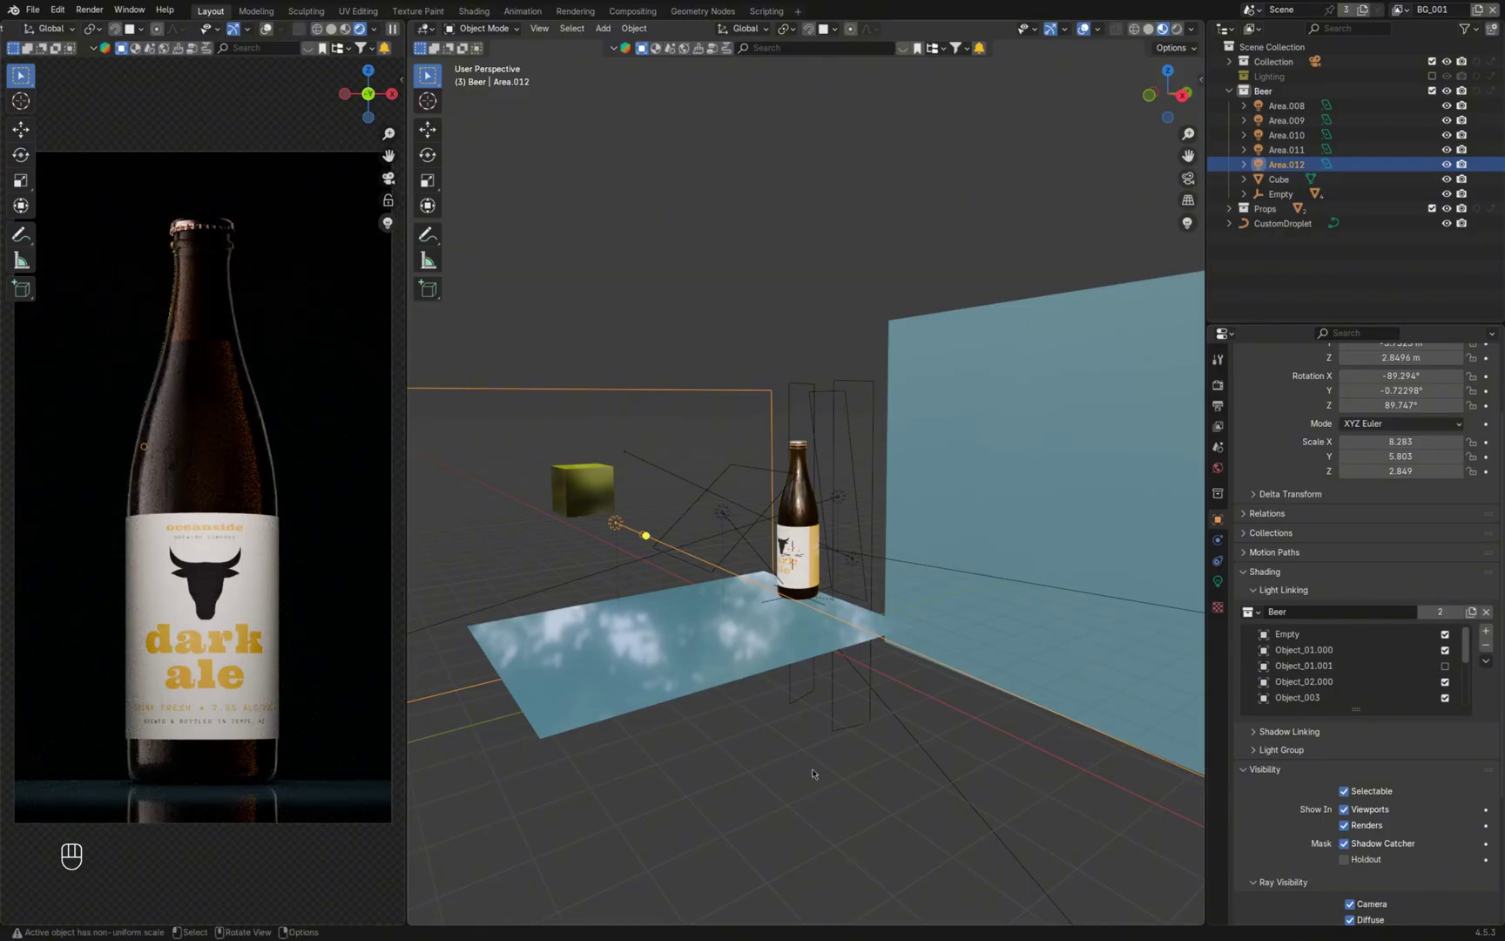
middle_drag(812, 773, 805, 478)
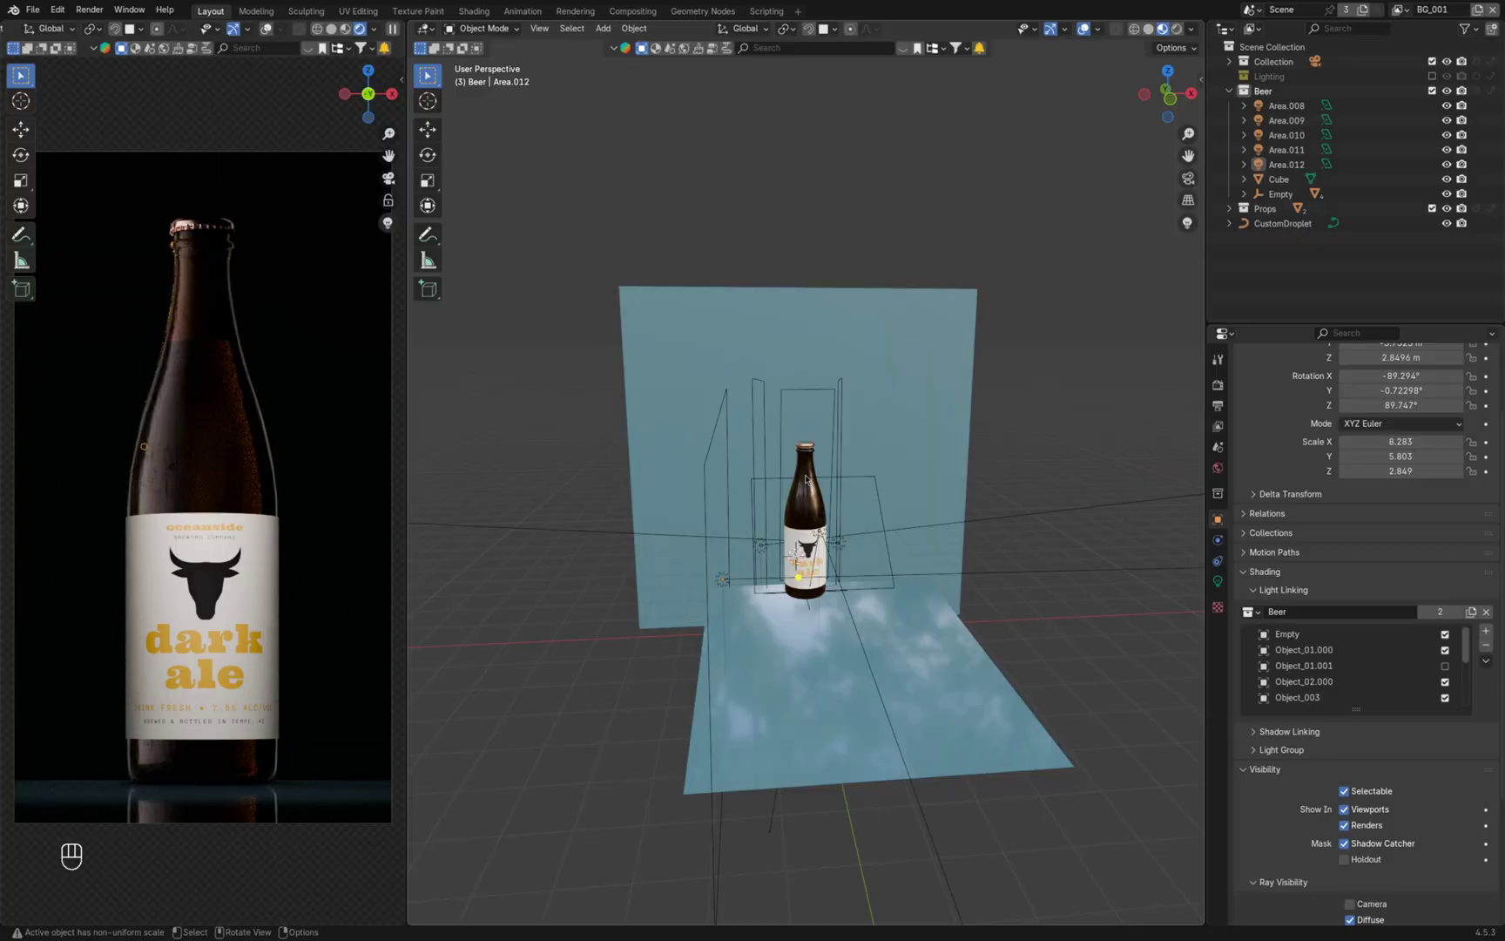
key(KP_1)
key(shift+b)
drag(779, 427, 836, 475)
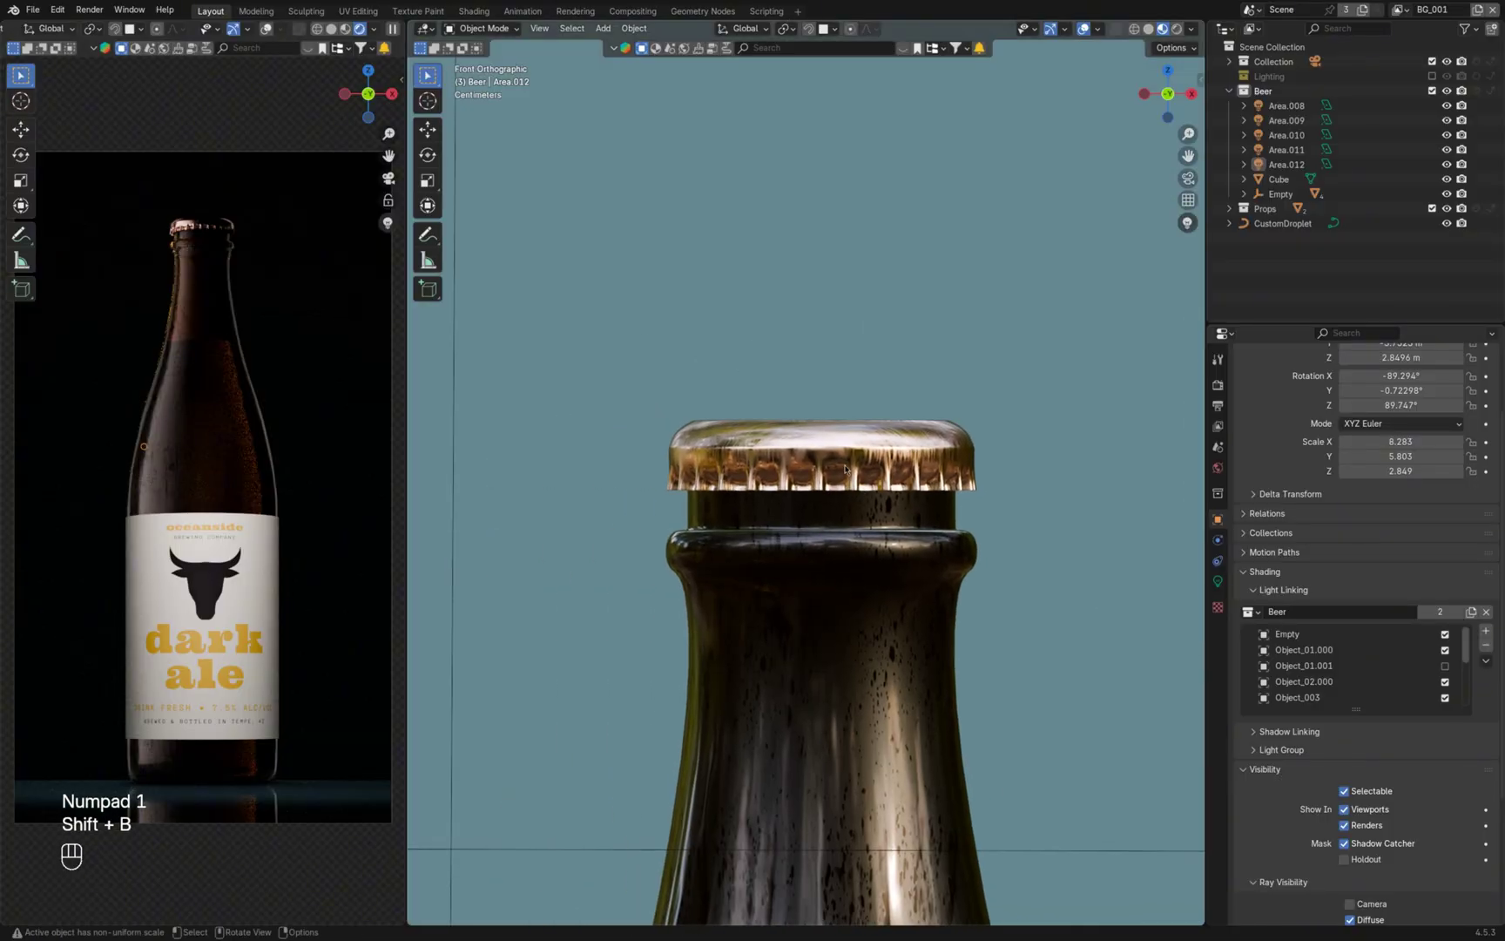
click(845, 470)
right_click(845, 464)
mouse_move(843, 454)
click(908, 451)
Interactively enlarge the cap light and adjust its distance above the cap, checking the cap's reflection in the render
key(Tab)
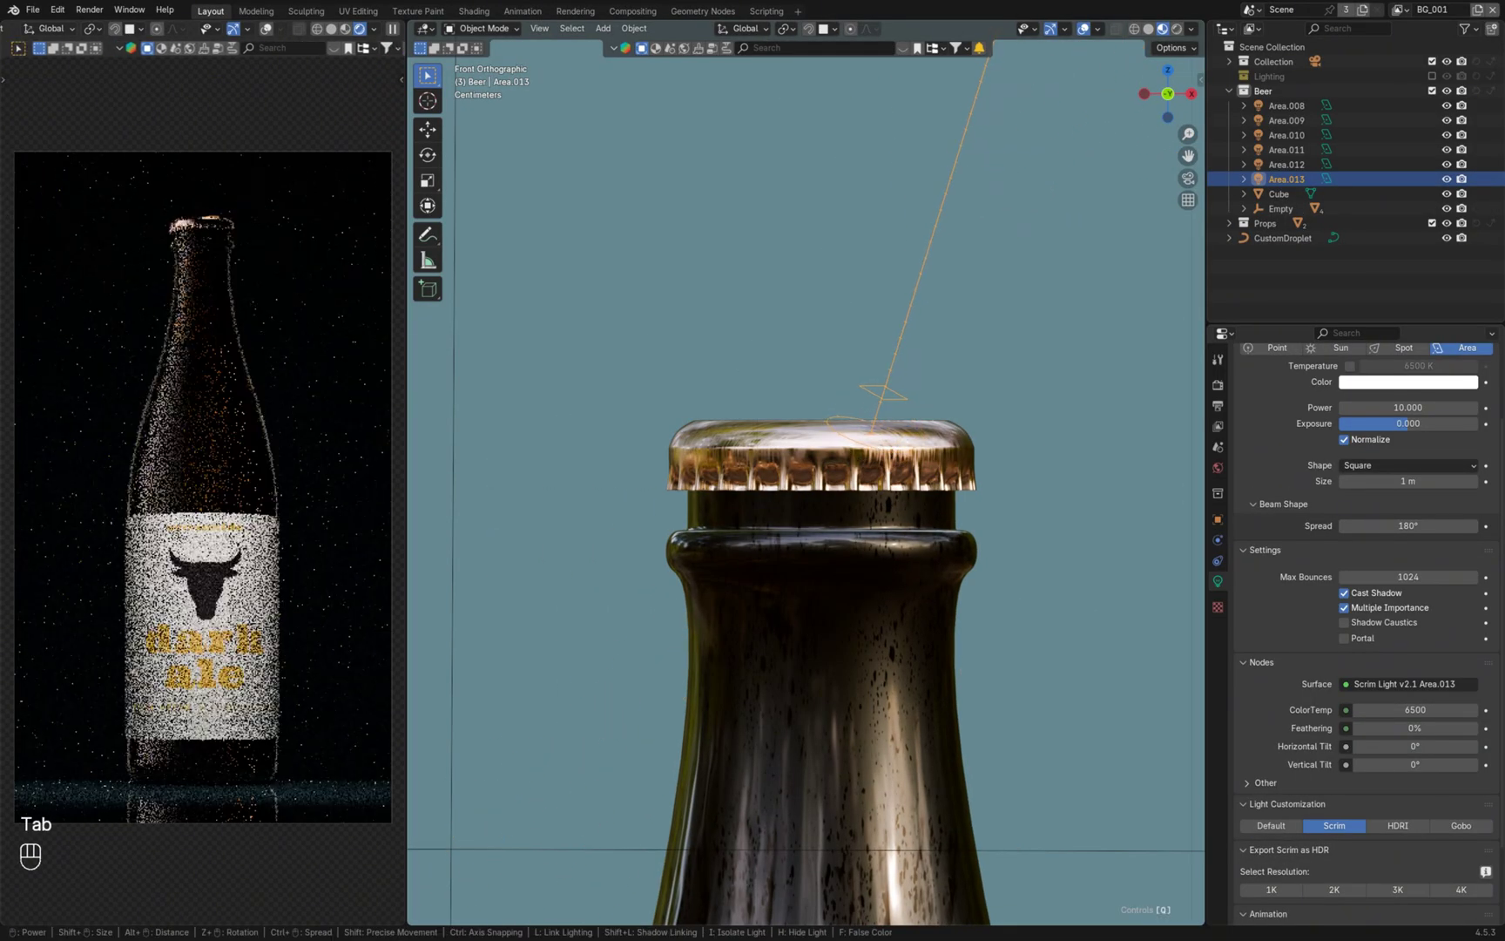
scroll(870, 431, down, 14)
alt+scroll(871, 418, up, 5)
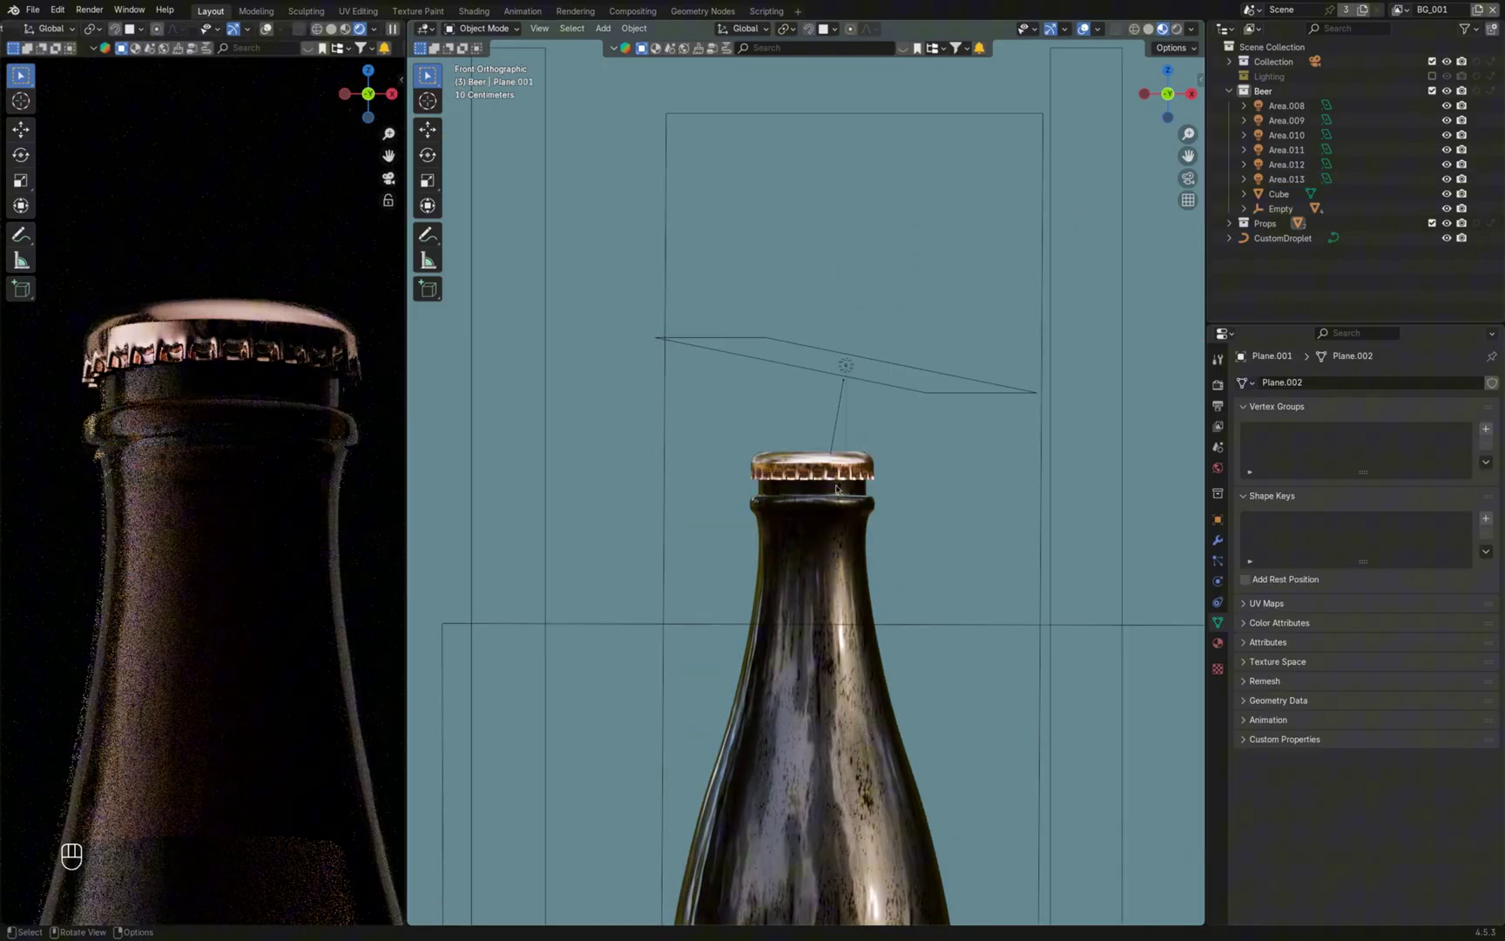
scroll(262, 518, down, 12)
shift+middle_drag(262, 518, 264, 345)
scroll(266, 394, up, 1)
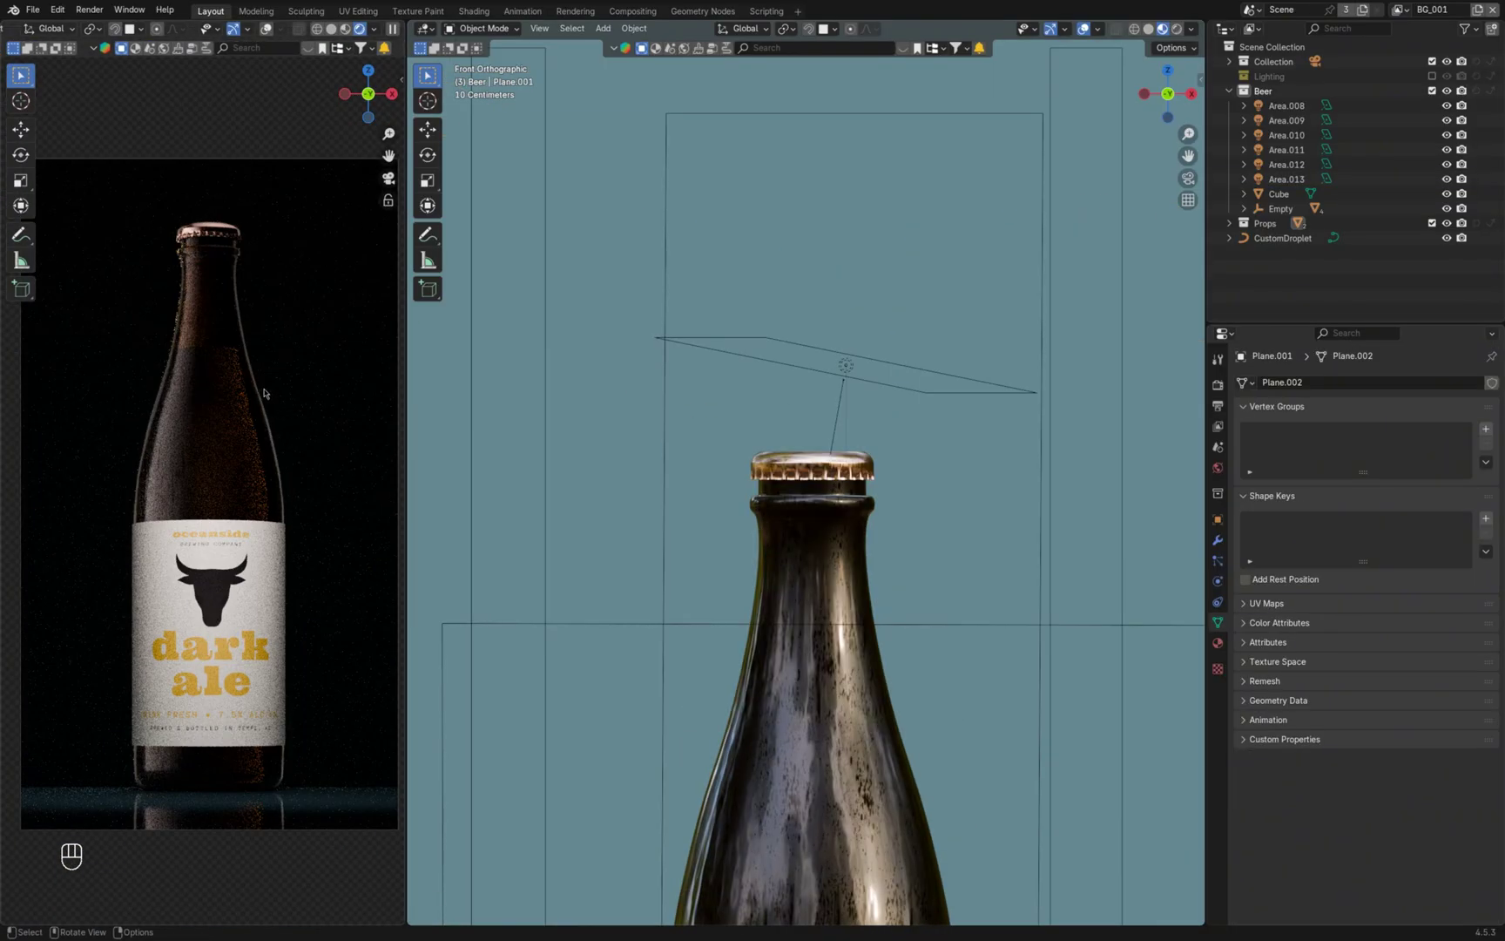
Add a scrim area light aimed at the lower part of the backdrop plane and set its shape to Disk
scroll(265, 395, down, 1)
middle_drag(741, 533, 867, 577)
scroll(867, 578, down, 8)
middle_drag(705, 559, 751, 588)
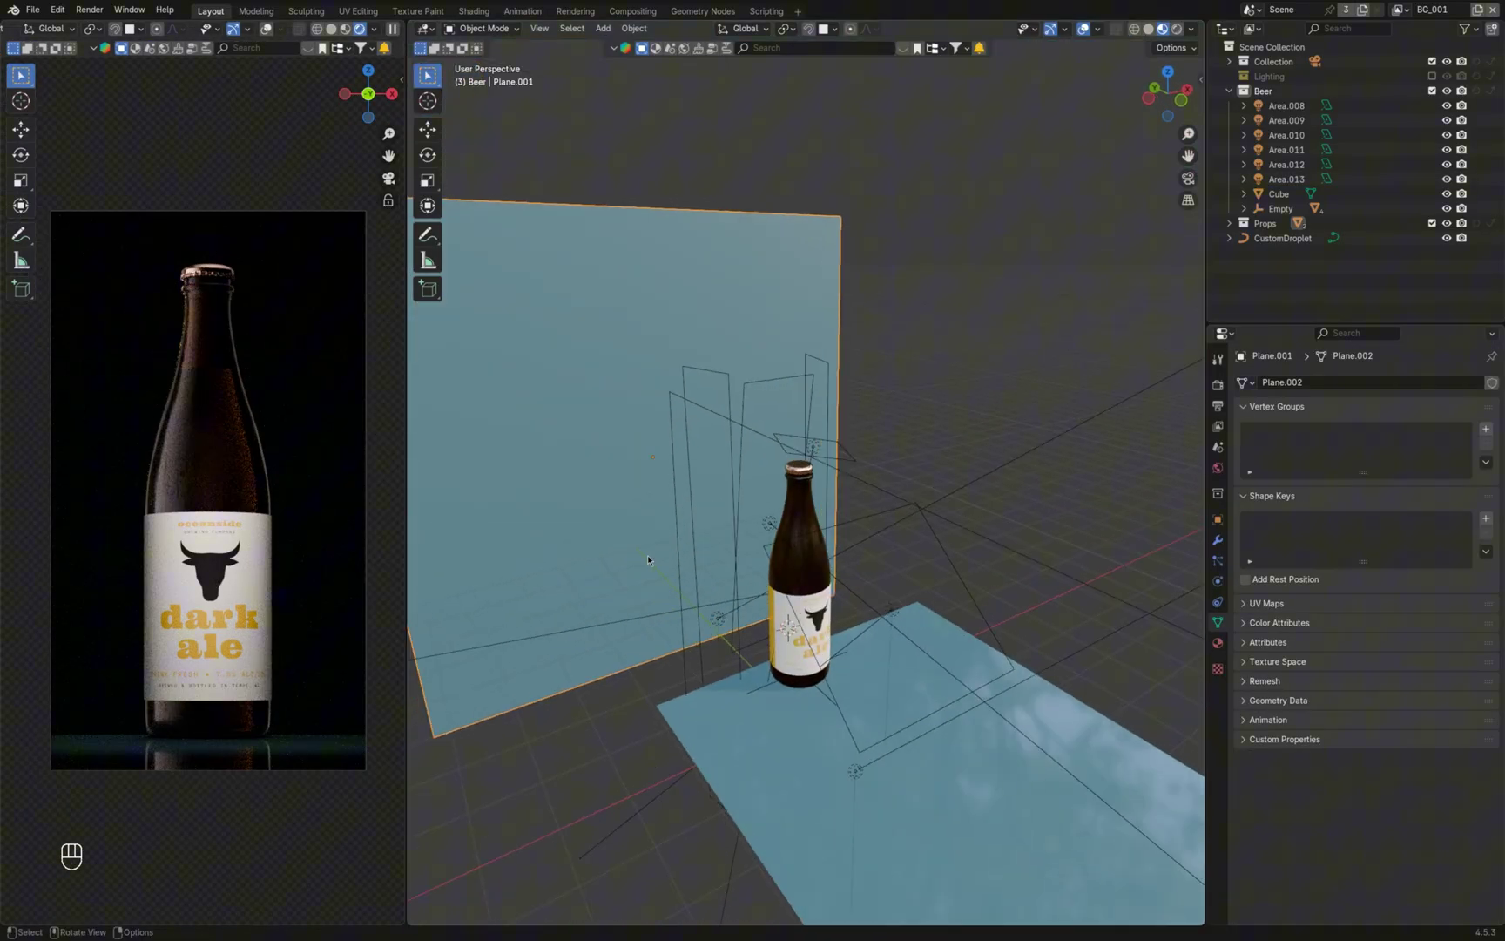
right_click(648, 561)
click(655, 528)
click(1394, 565)
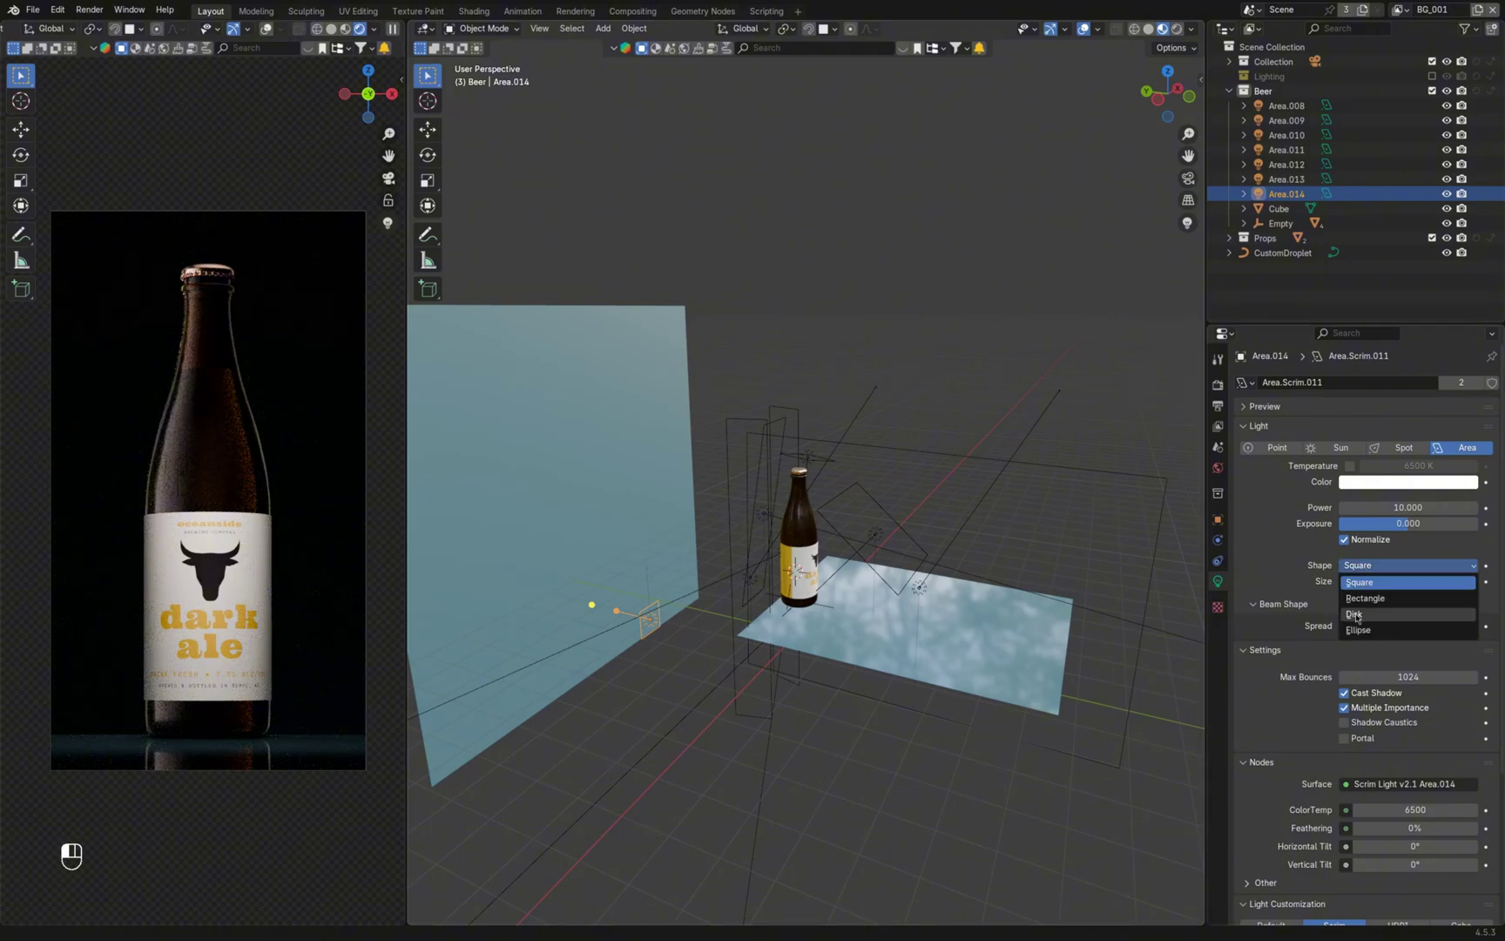
click(1367, 616)
Scale up the disk light in front of the backdrop and set its power to 50
key(s)
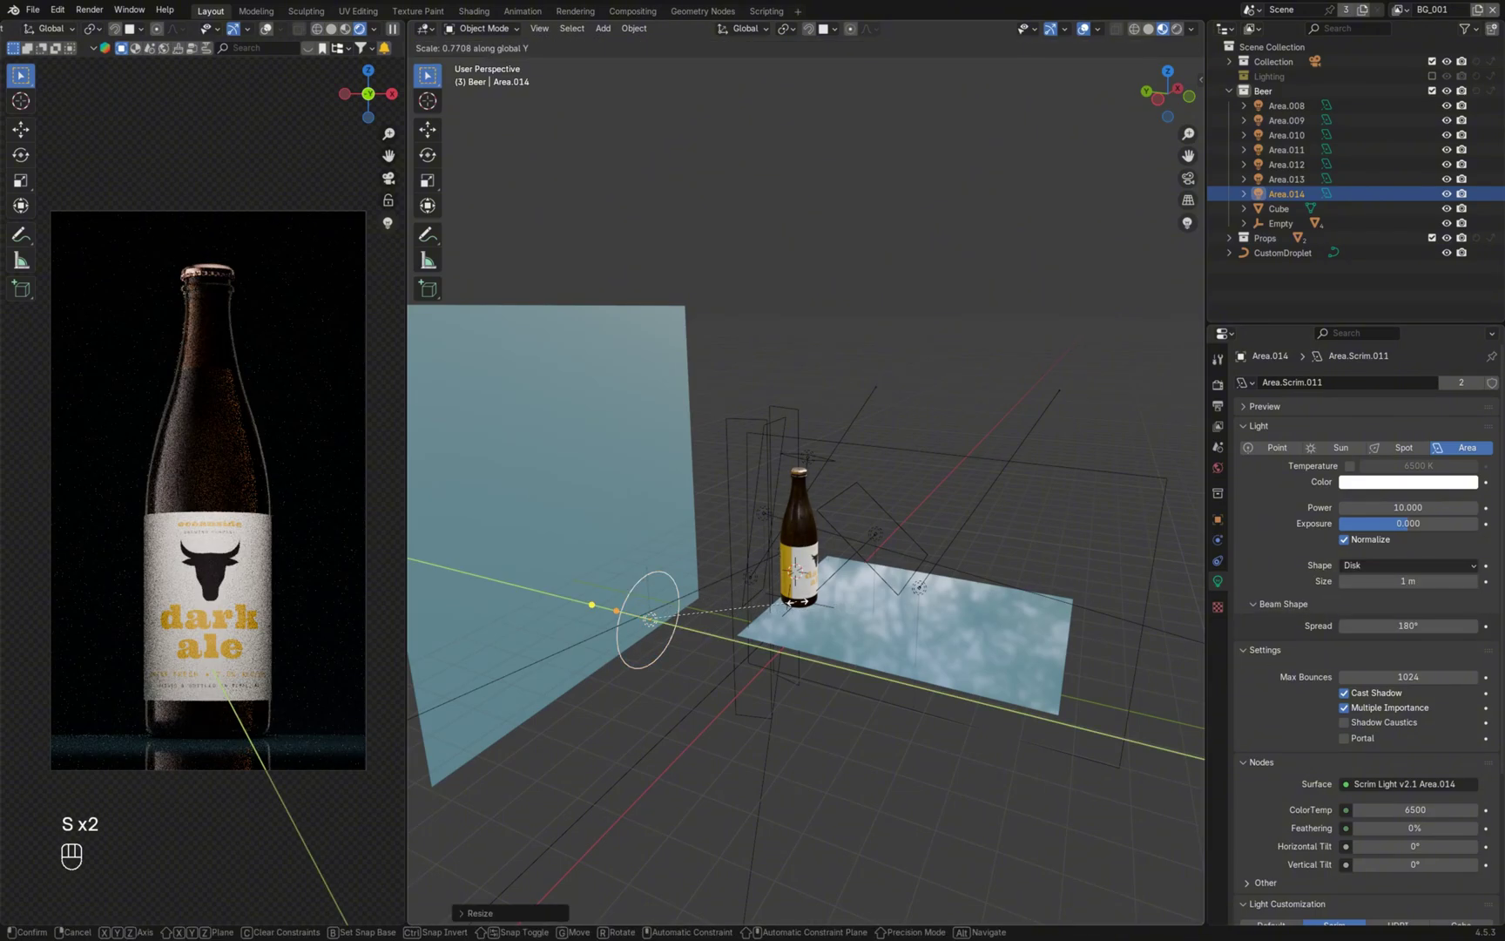
key(s)
click(775, 597)
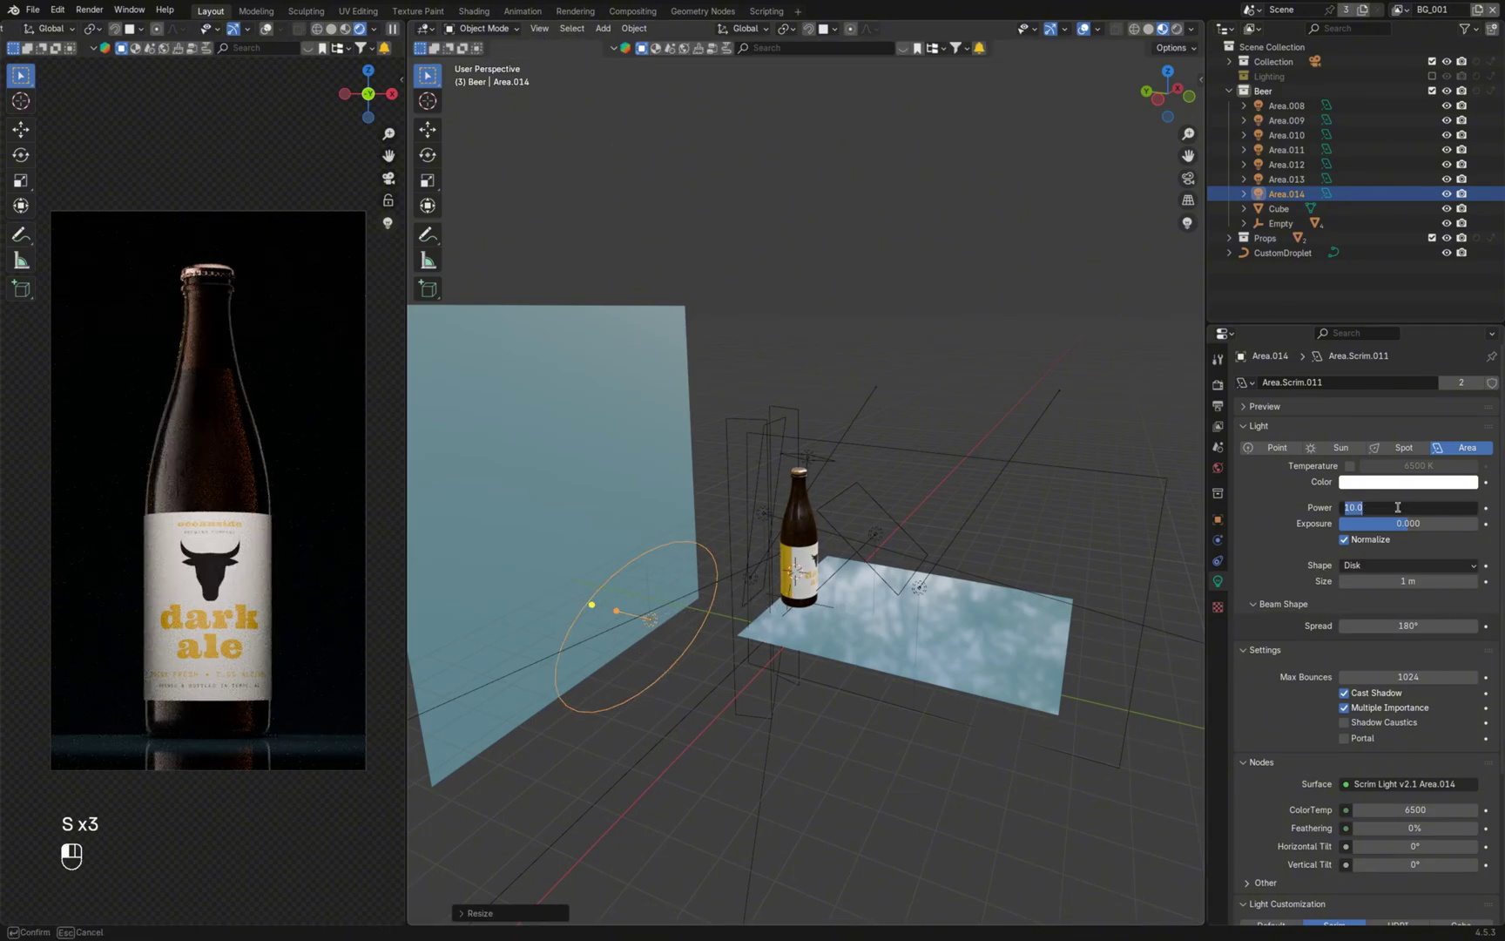
text(50)
key(Return)
Reposition the disk light behind the bottle from the top view and tilt it up toward the backdrop
key(KP_7)
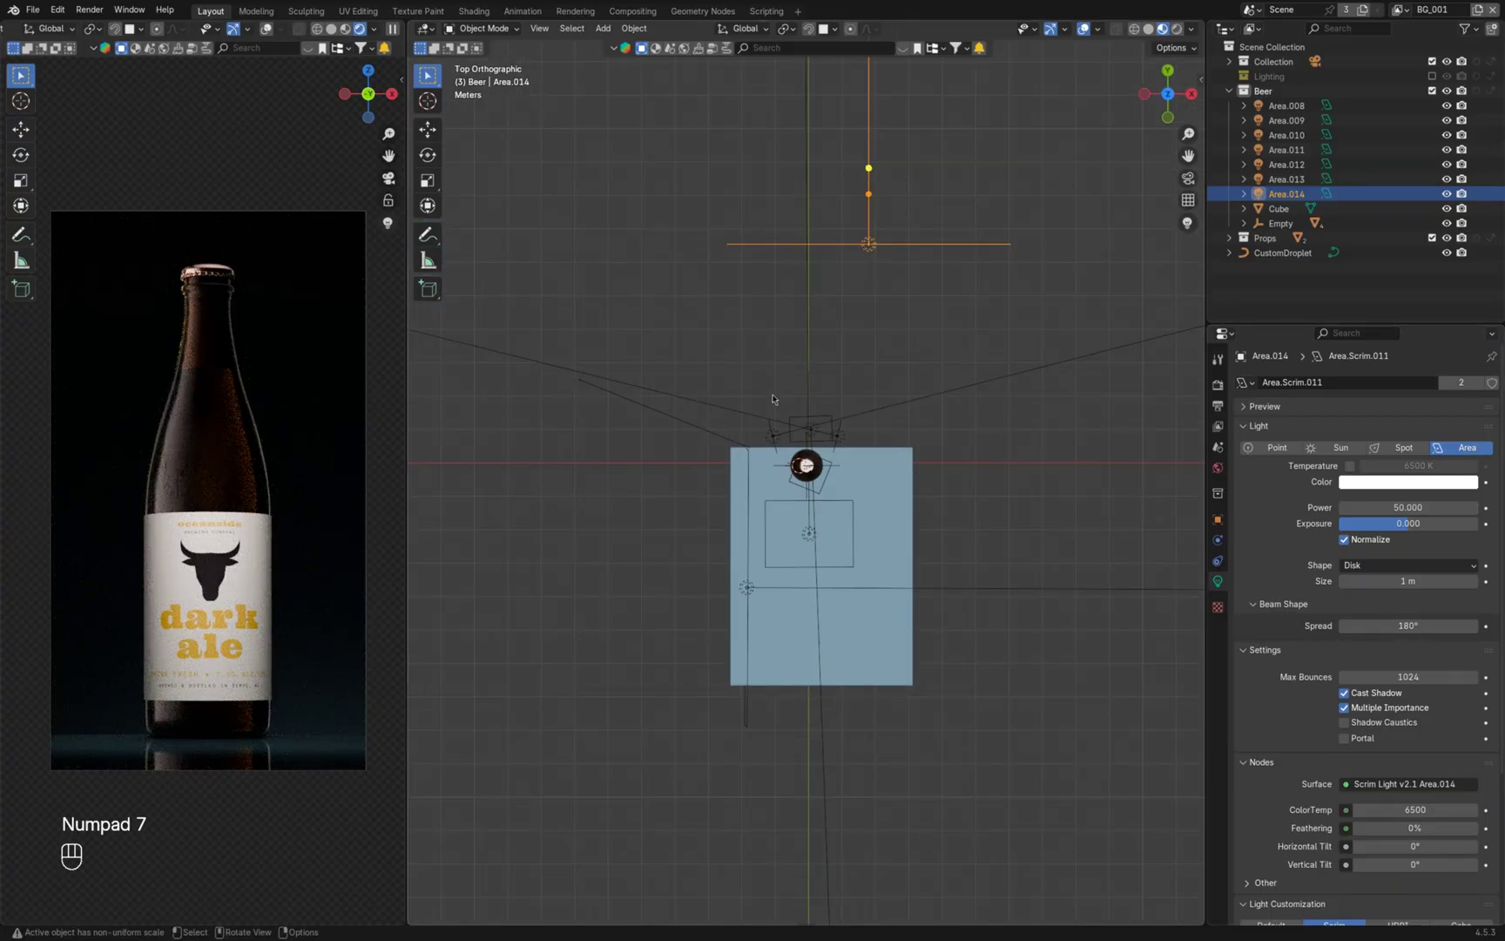
key(g)
click(709, 468)
middle_drag(710, 468, 823, 488)
key(r)
click(956, 628)
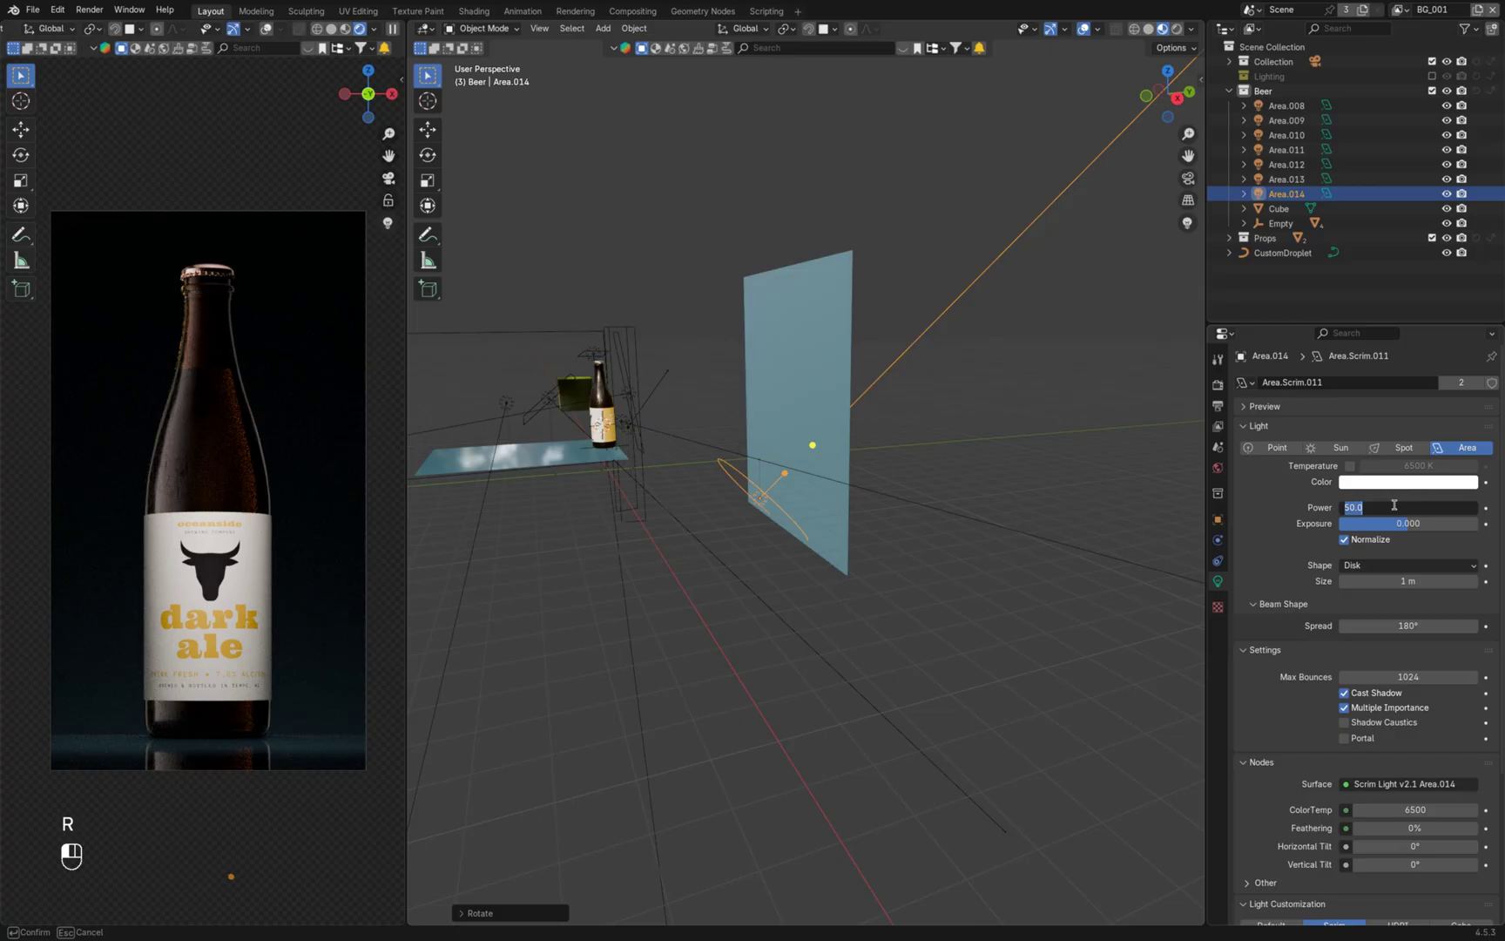
Nudge the backdrop light along global Y and raise its power, trying 250, 500 and about 674
key(Return)
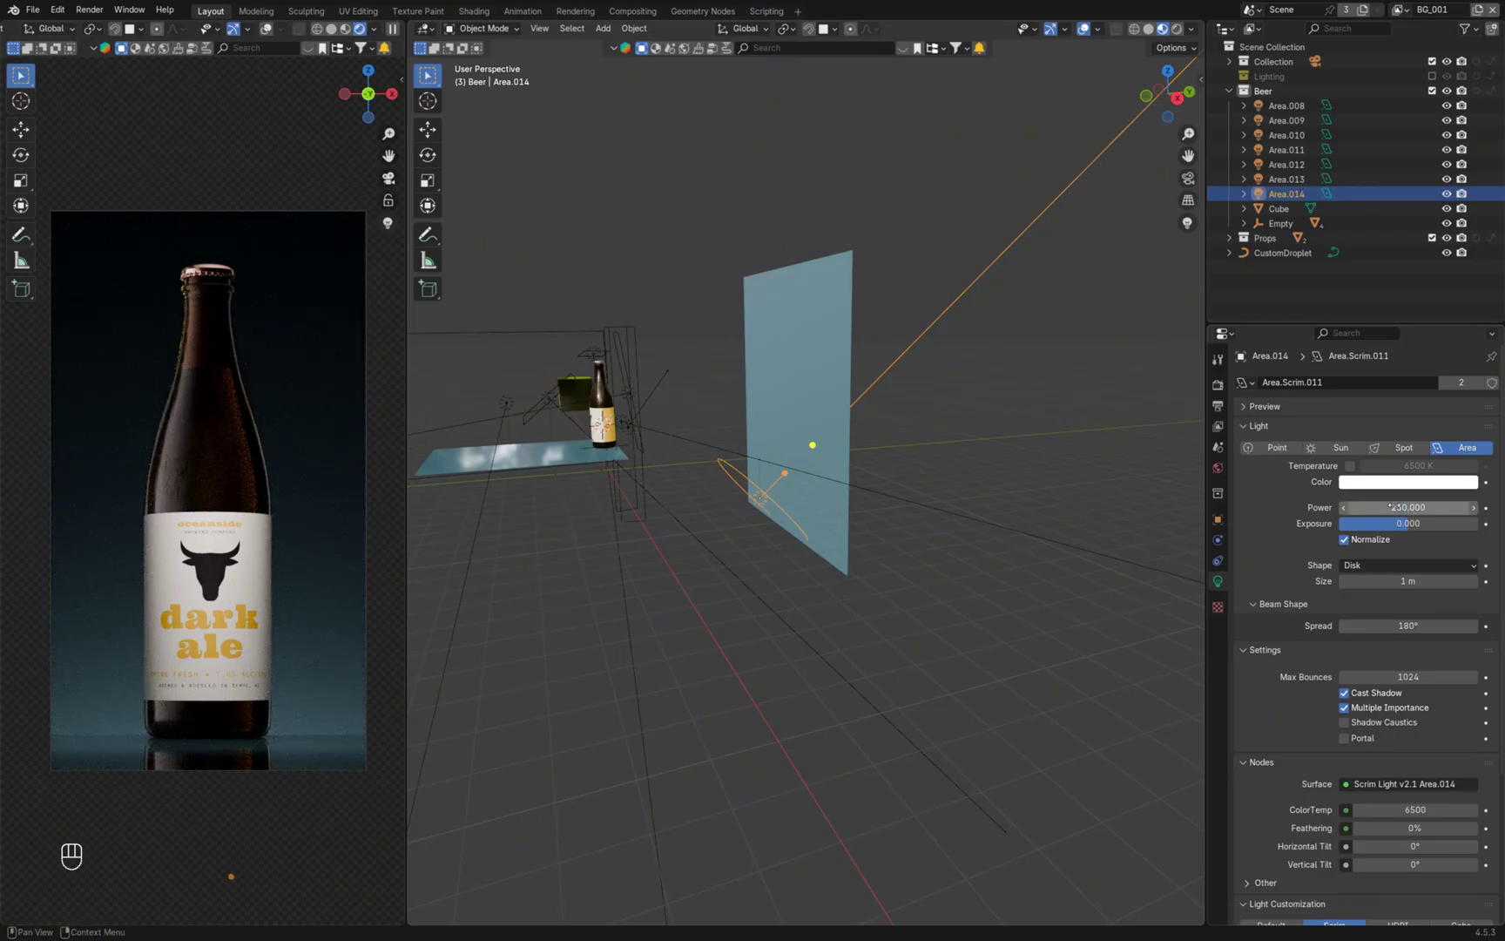
key(g)
key(y)
click(1123, 507)
click(1428, 507)
text(500)
key(Return)
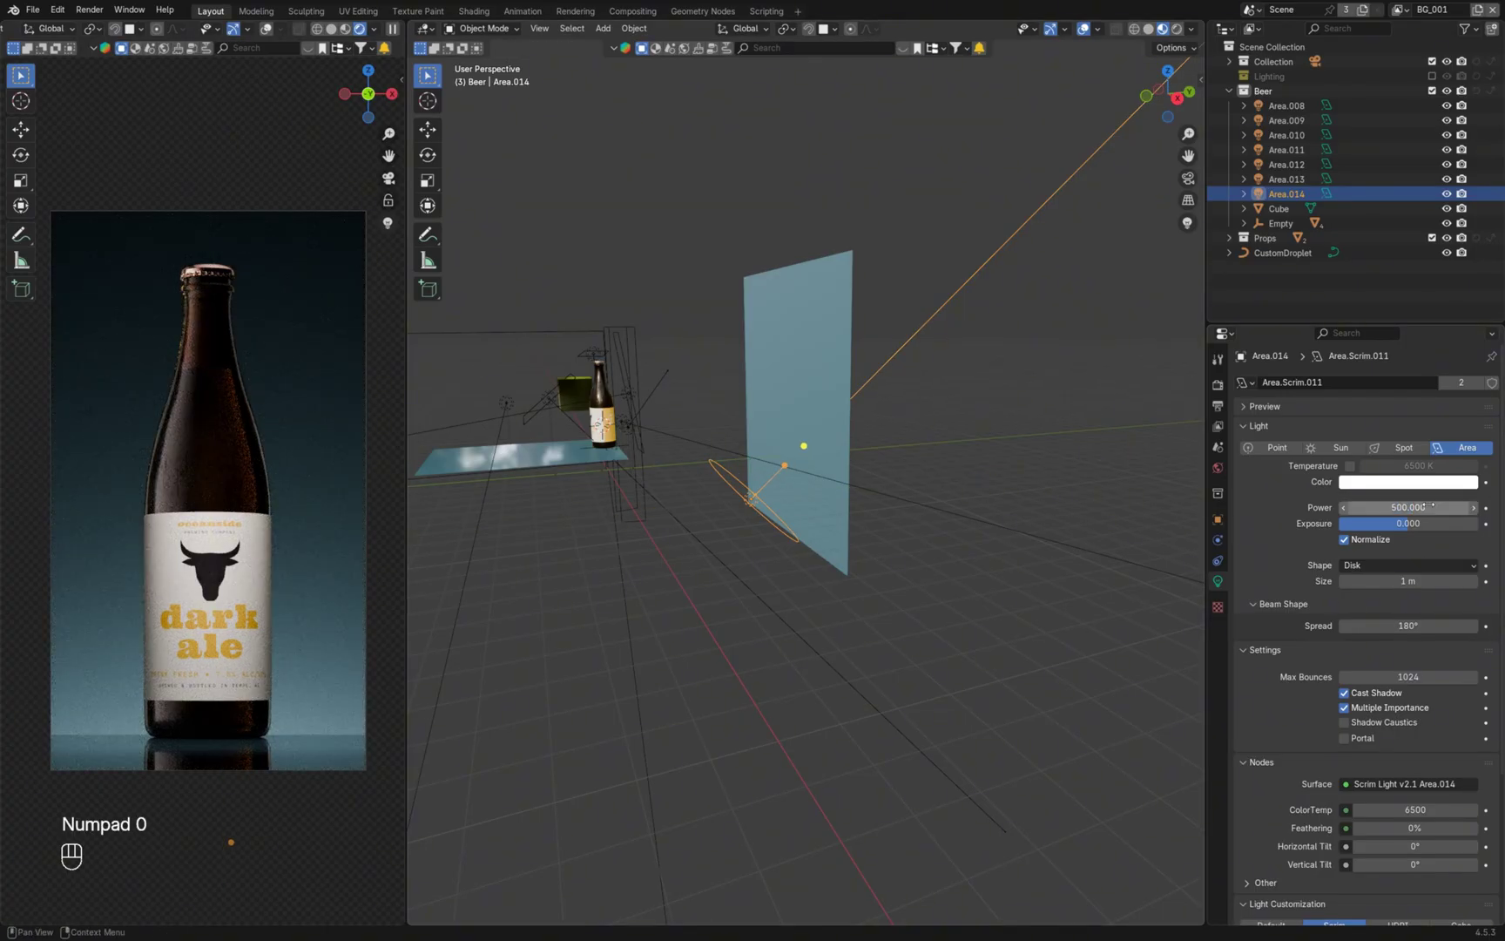
drag(1433, 506, 1472, 506)
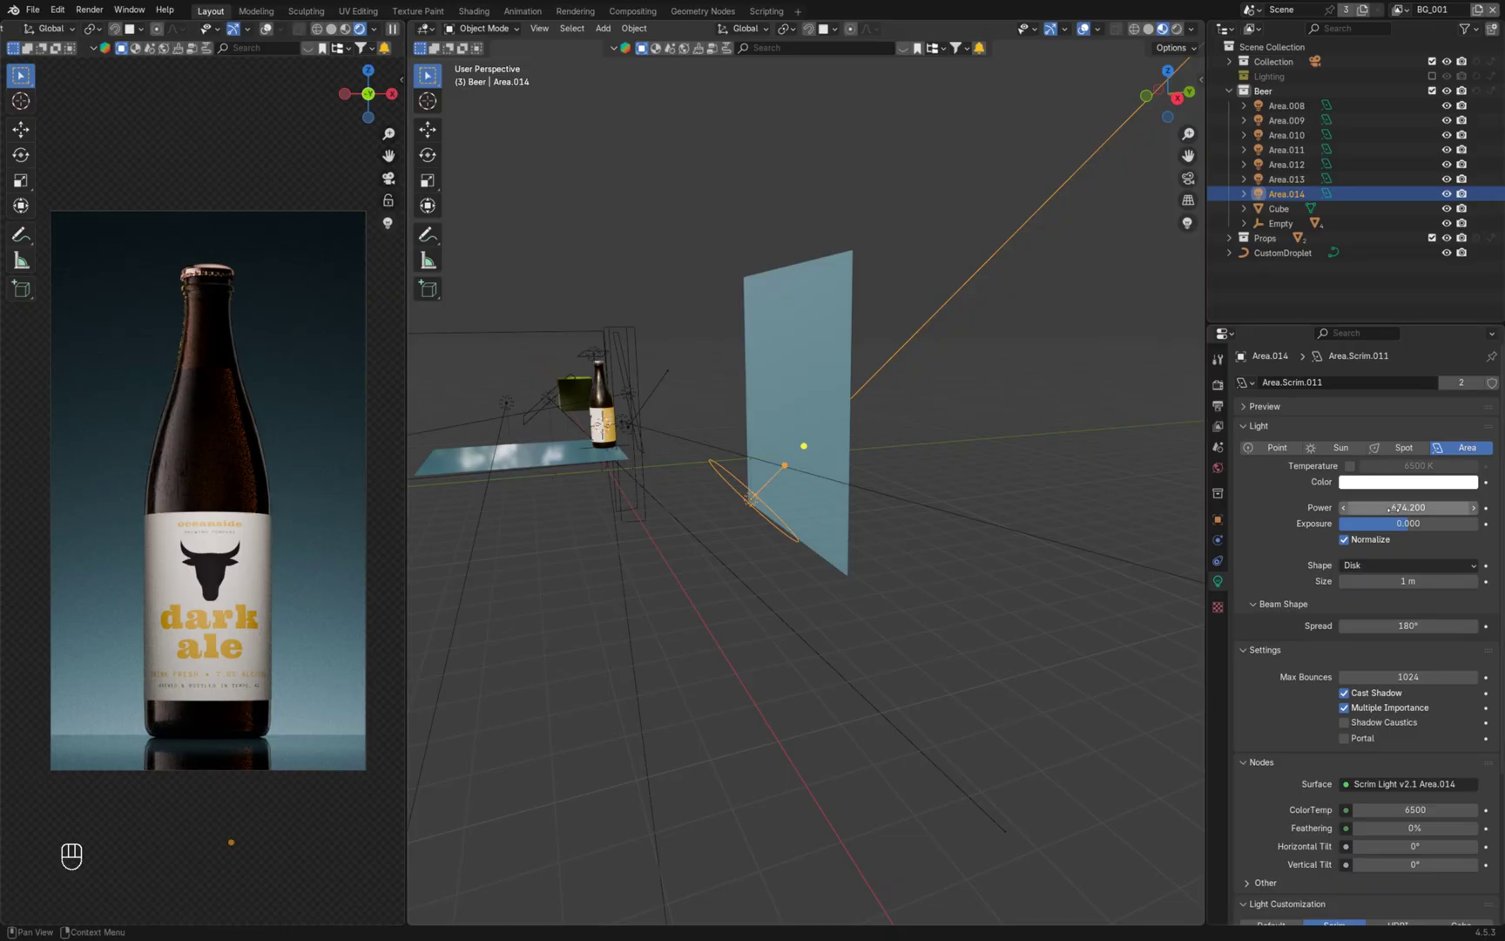
text(0)
key(Return)
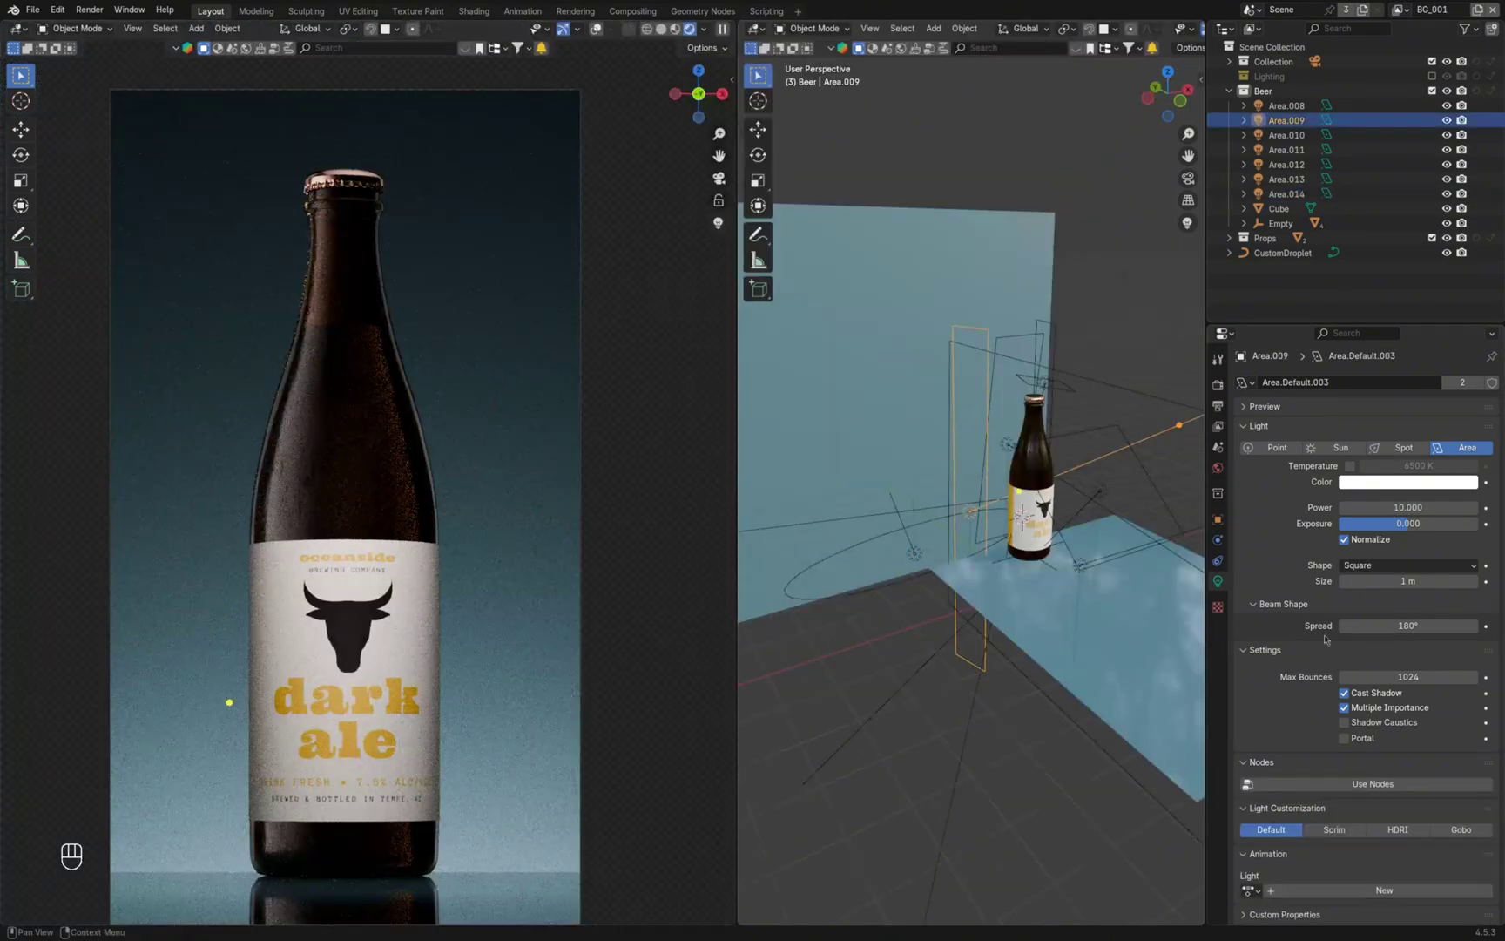
Set the power of the rim strip light Area.008 to 25
click(1287, 106)
text(25.000)
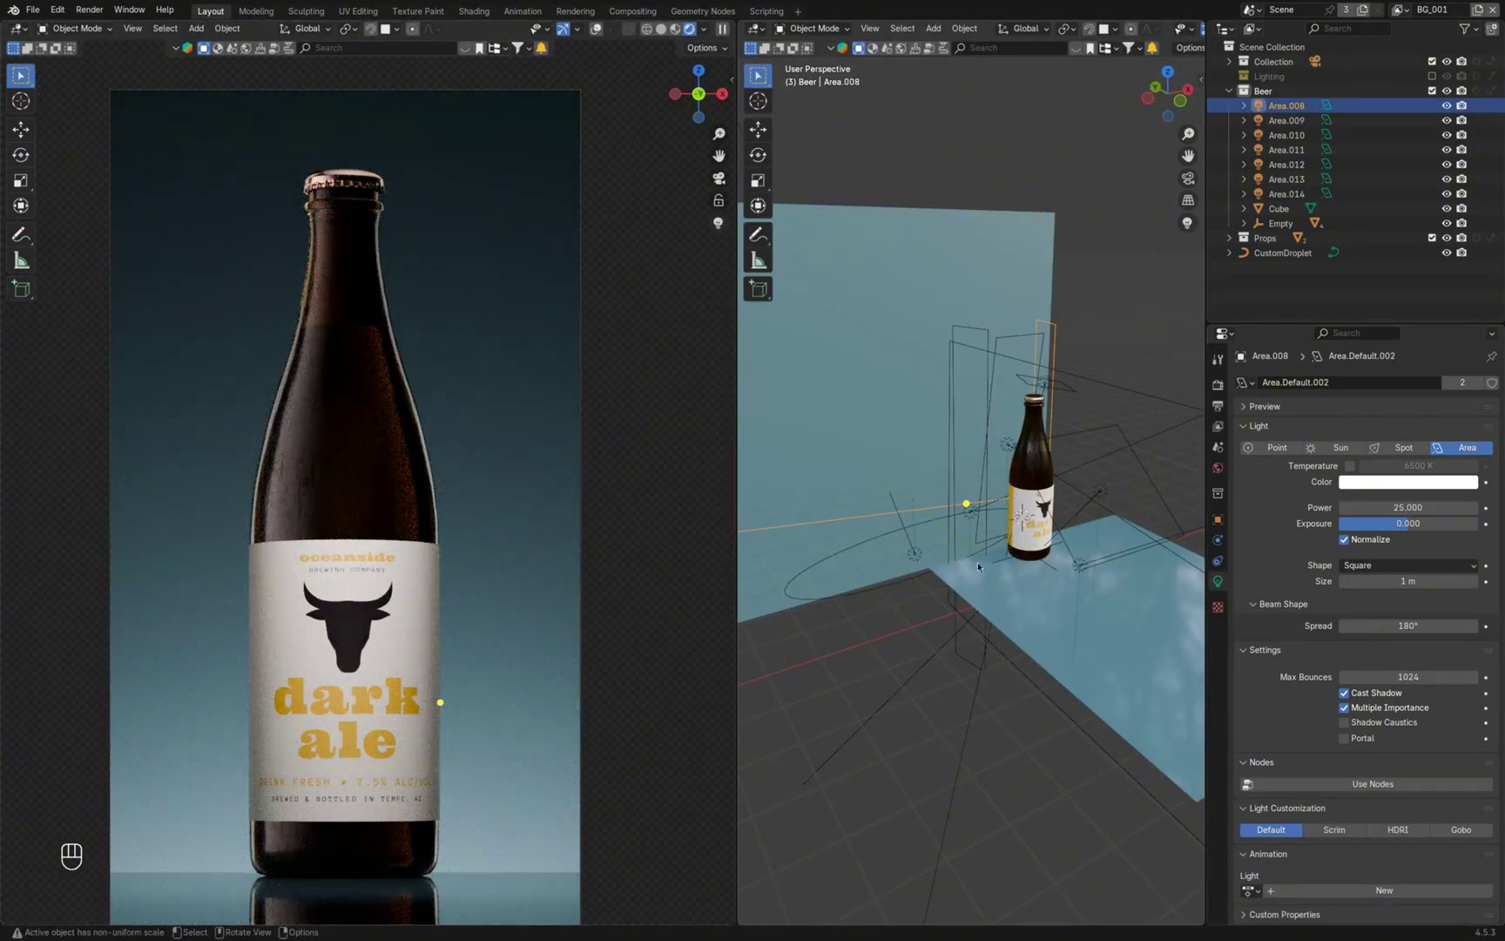
click(831, 563)
middle_drag(977, 567, 906, 557)
Select the label light Area.011 in front of the bottle and set its power to 110
key(s)
click(1089, 523)
click(1408, 507)
text(110)
key(Return)
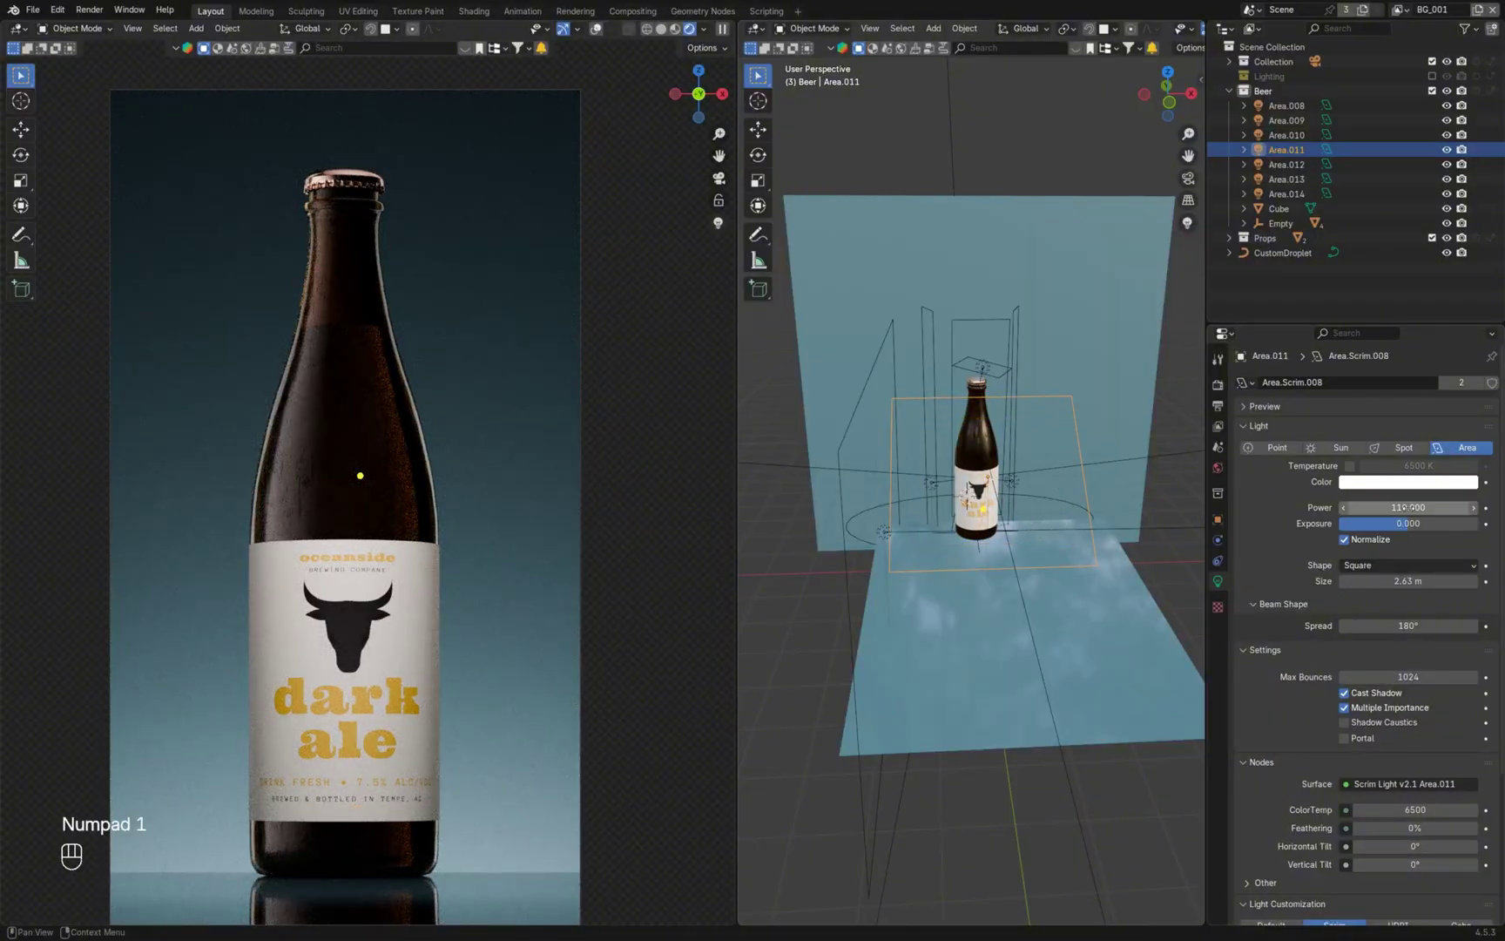
Enable the Droplets modifier's viewport display on the bottle glass, cap and label, and inspect the droplets up close
click(949, 556)
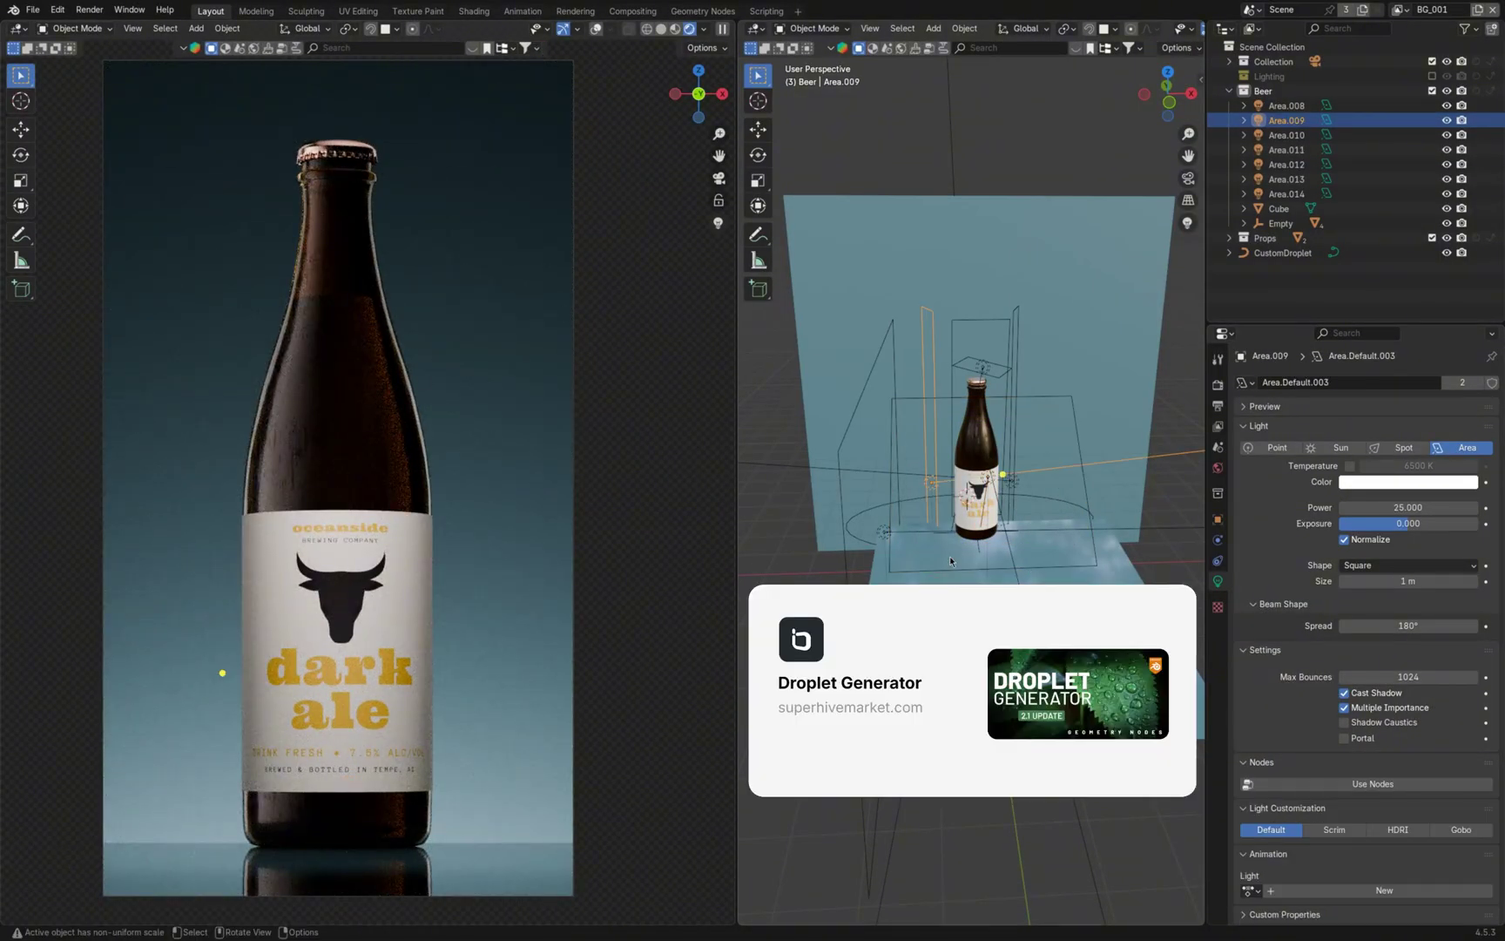
click(974, 475)
click(1218, 540)
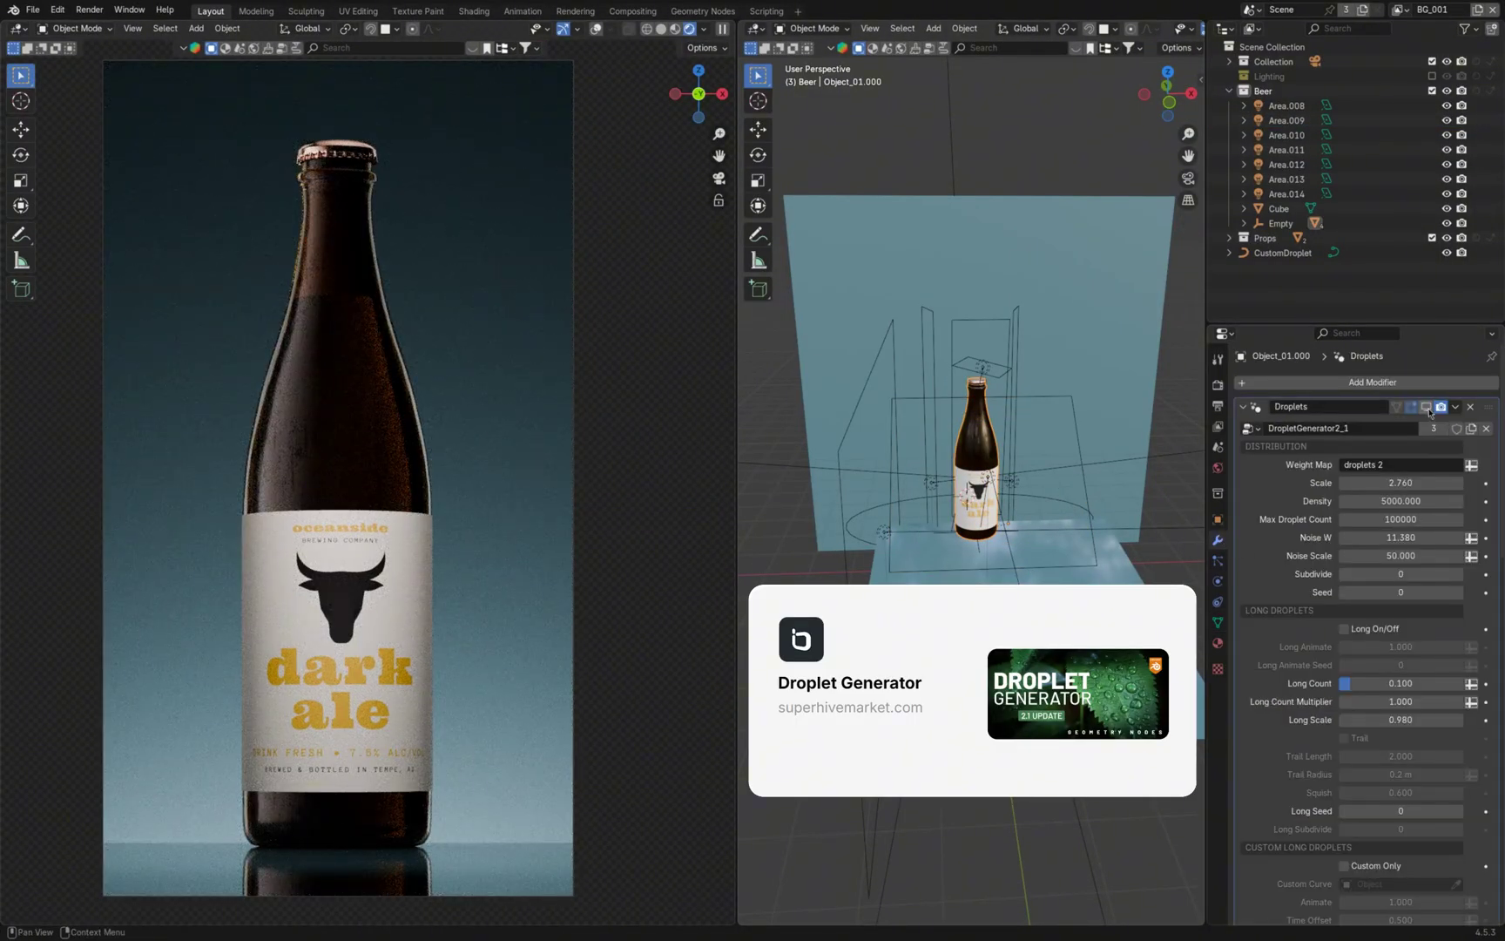
click(358, 171)
click(975, 499)
click(1425, 407)
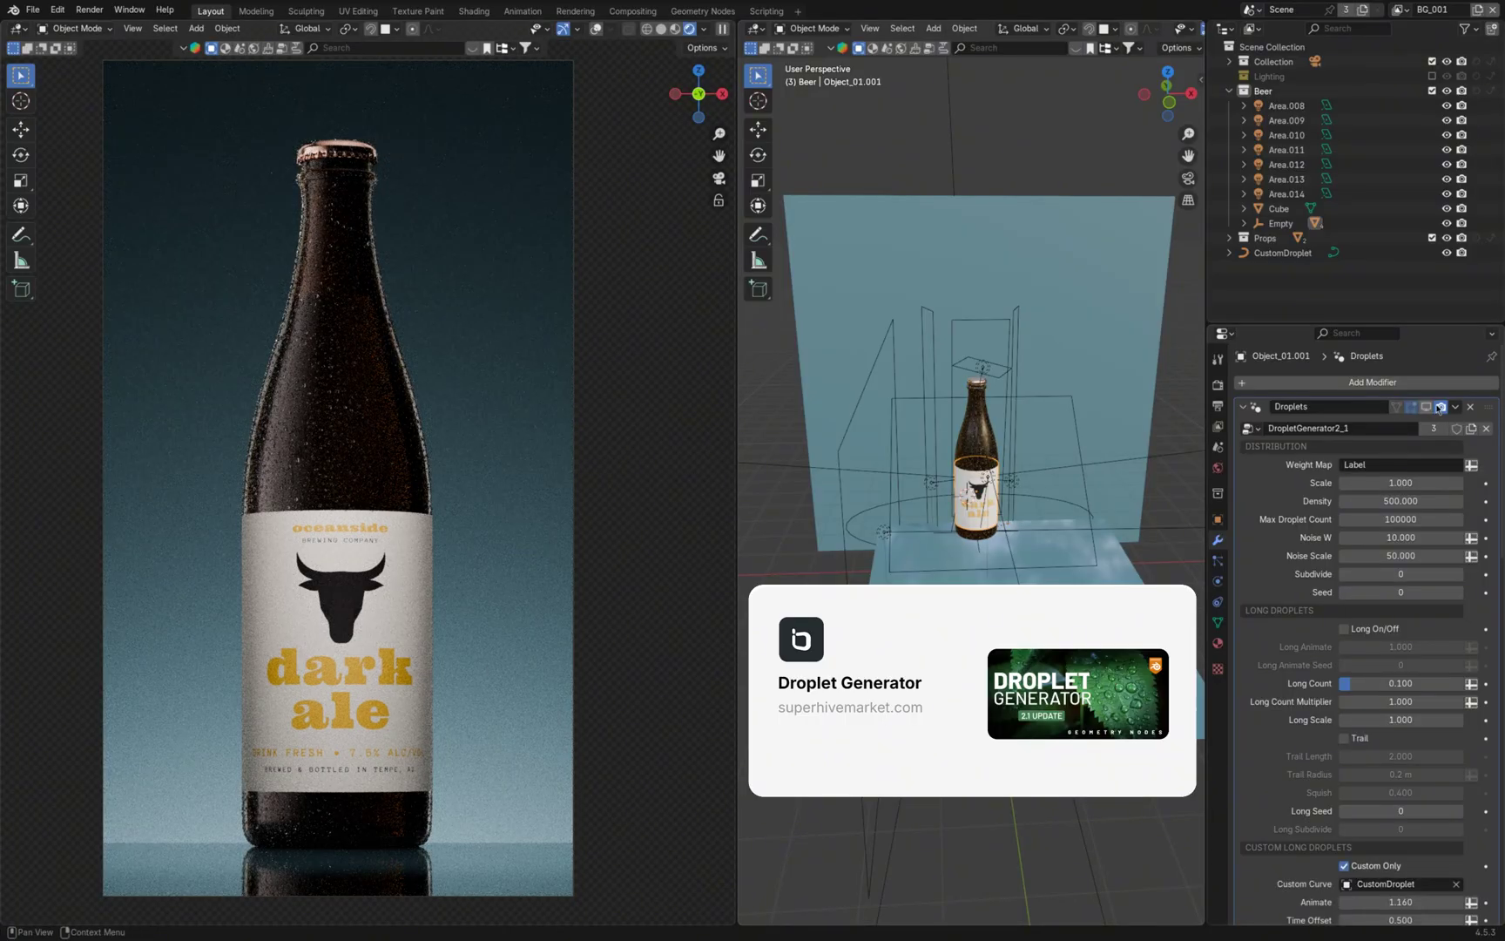
scroll(384, 418, up, 7)
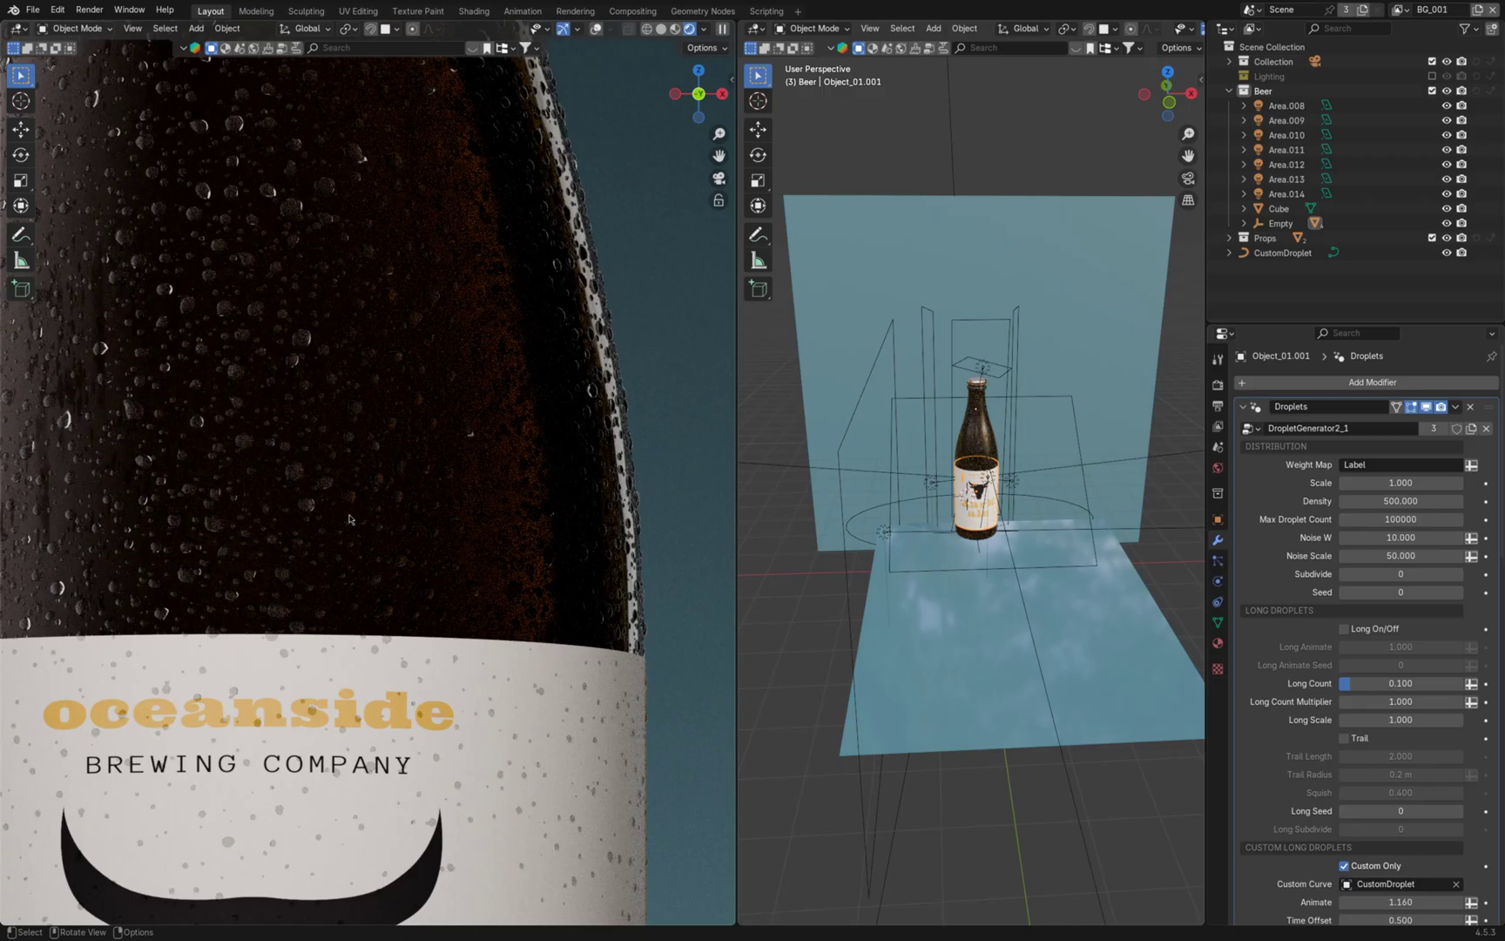
scroll(349, 519, down, 8)
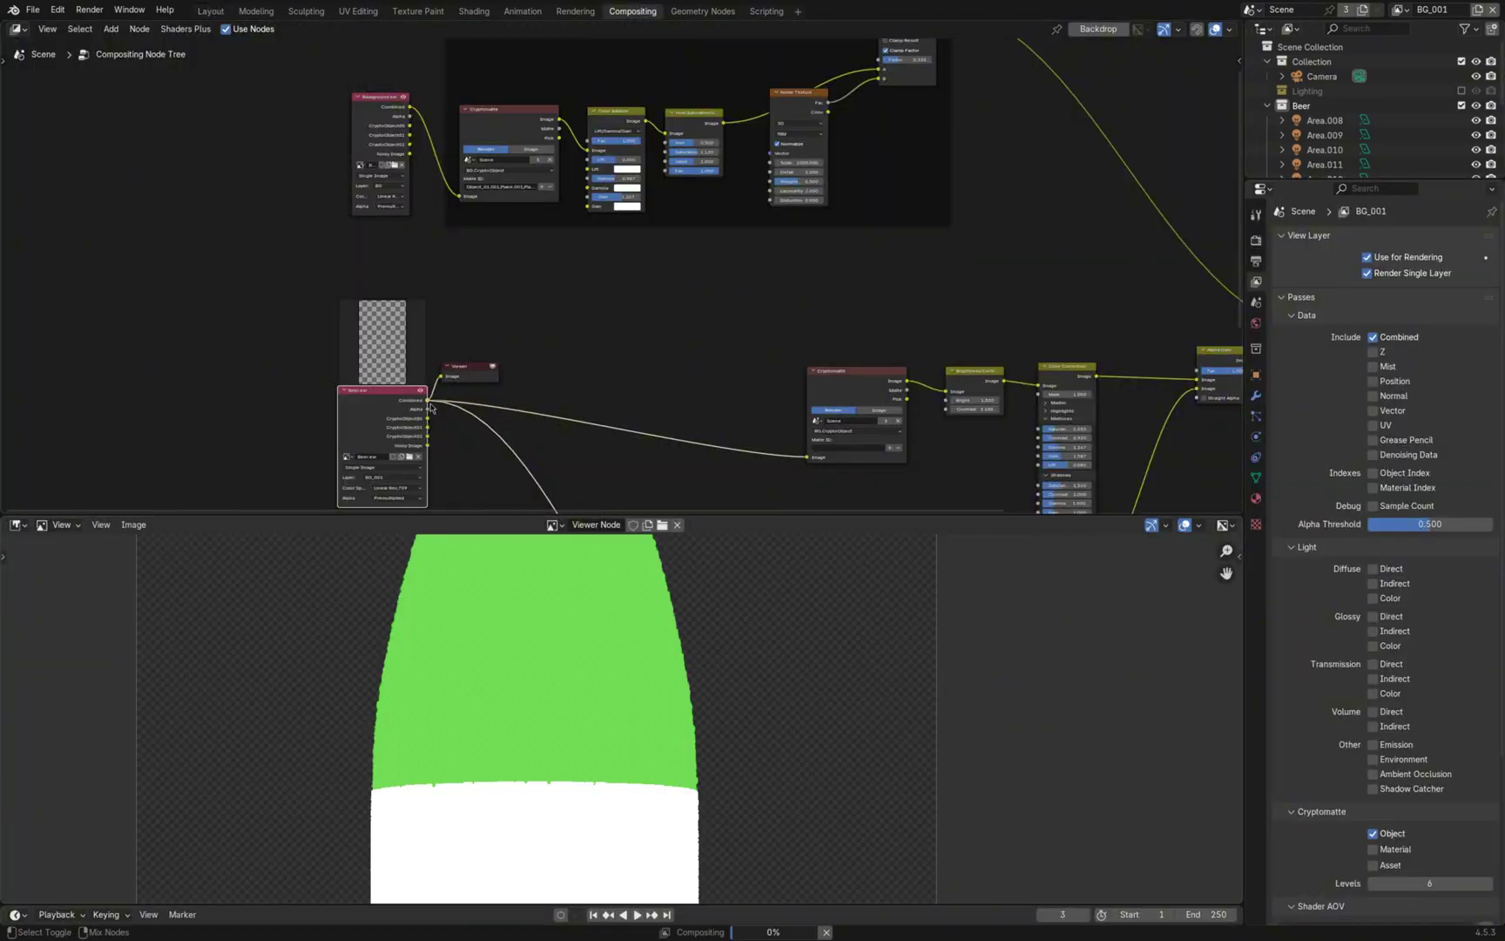
Preview the compositor's image, Cryptomatte, Invert Color, Mix and Alpha Over nodes one by one in the viewer
scroll(599, 745, down, 2)
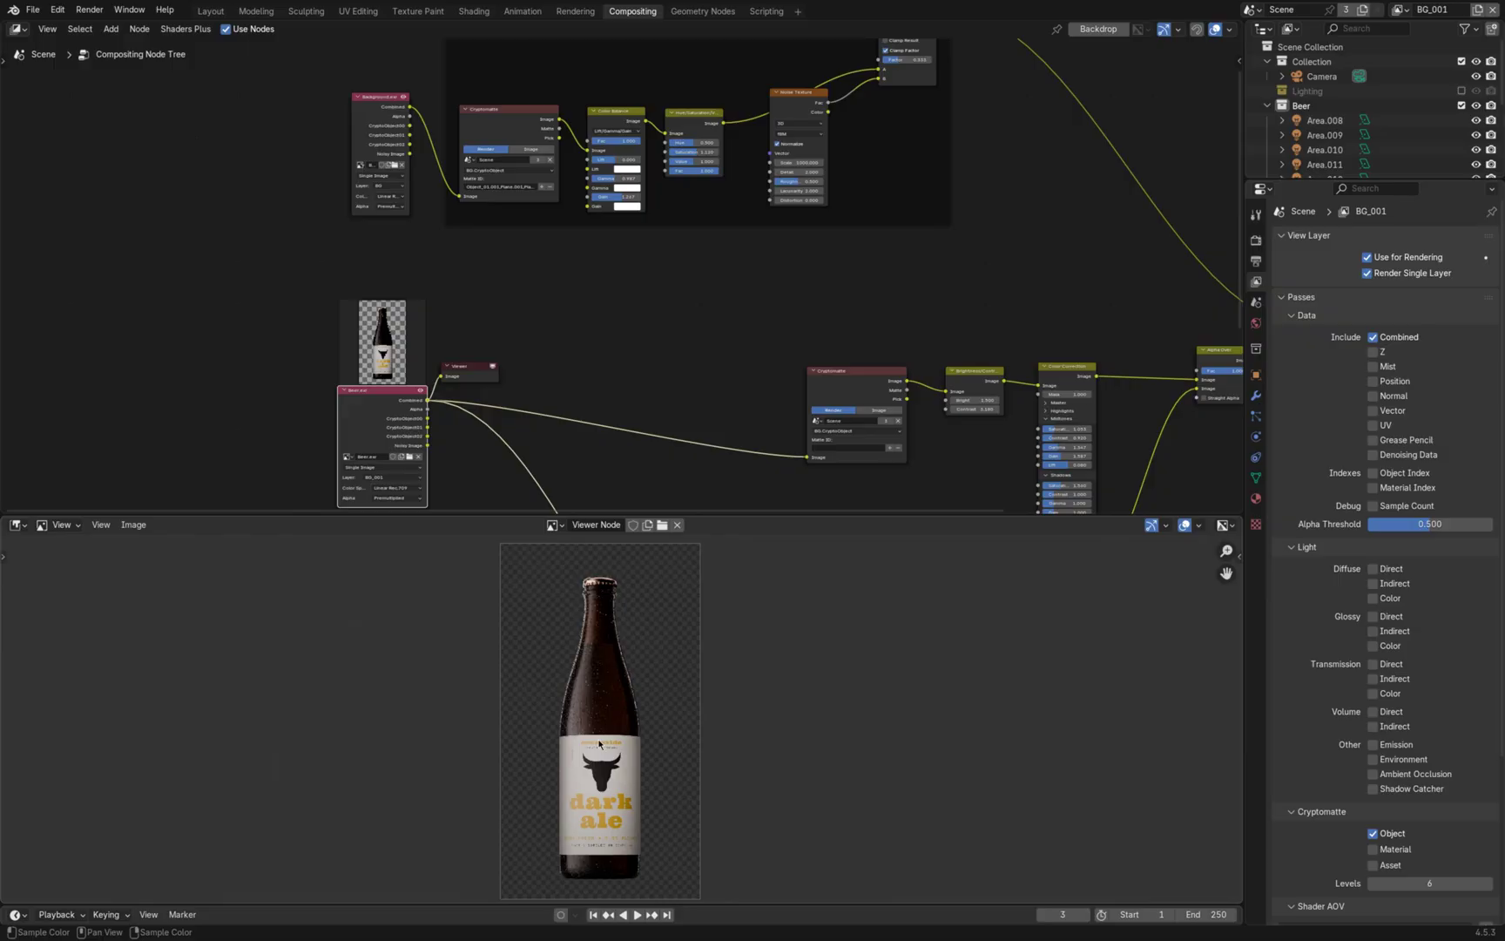
ctrl+shift+click(391, 116)
middle_drag(639, 366, 539, 150)
ctrl+shift+click(409, 349)
ctrl+shift+click(765, 334)
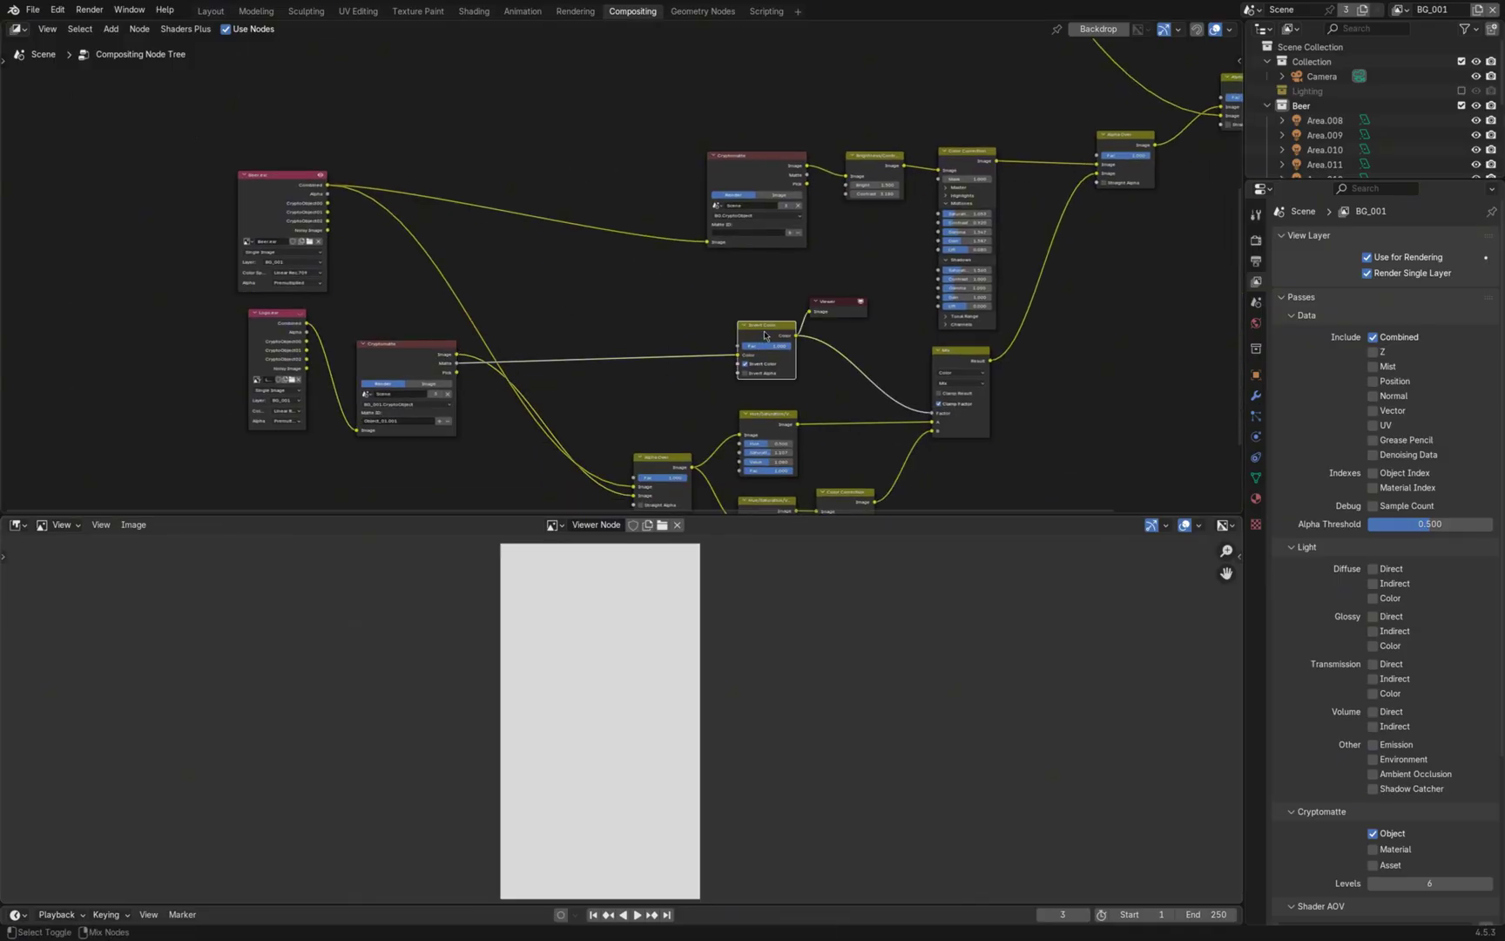
ctrl+shift+click(951, 358)
scroll(780, 437, down, 3)
ctrl+shift+click(667, 368)
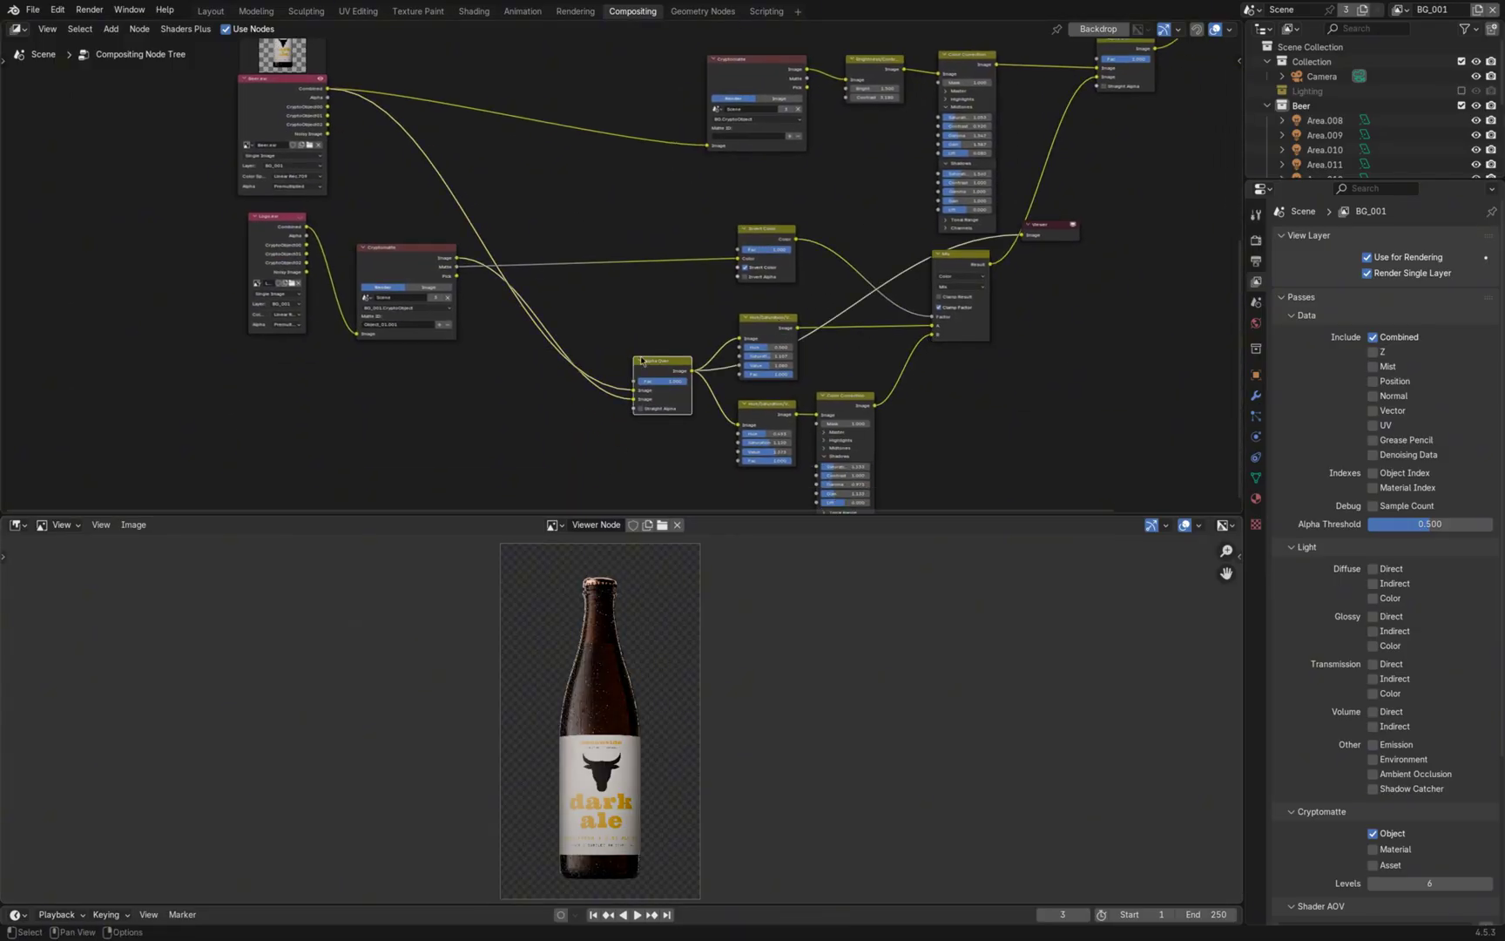
ctrl+shift+click(277, 252)
ctrl+shift+click(414, 257)
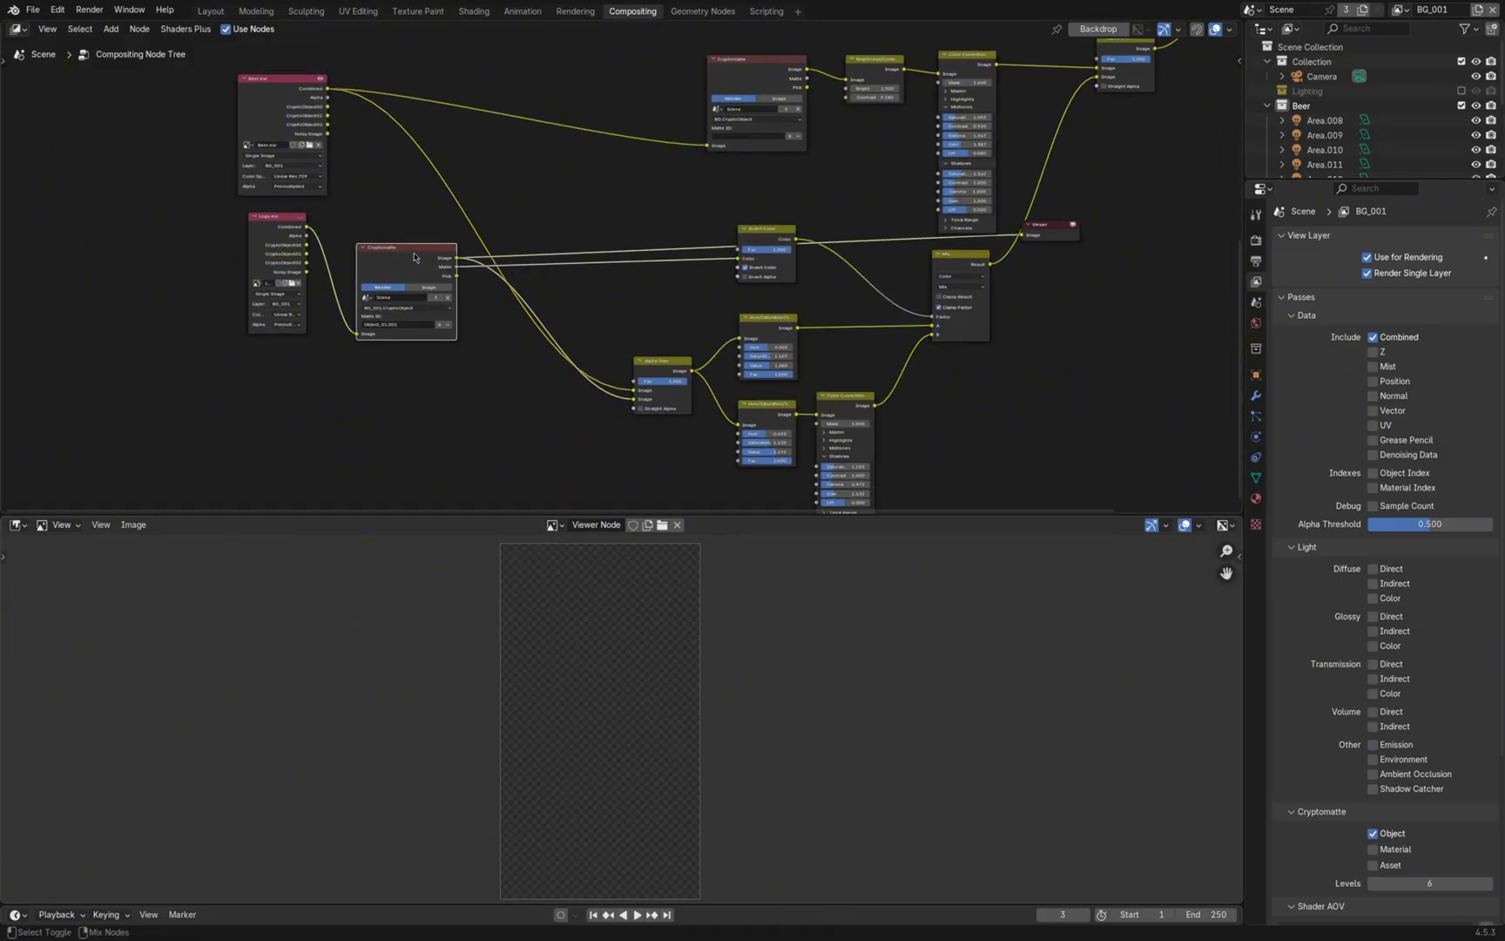